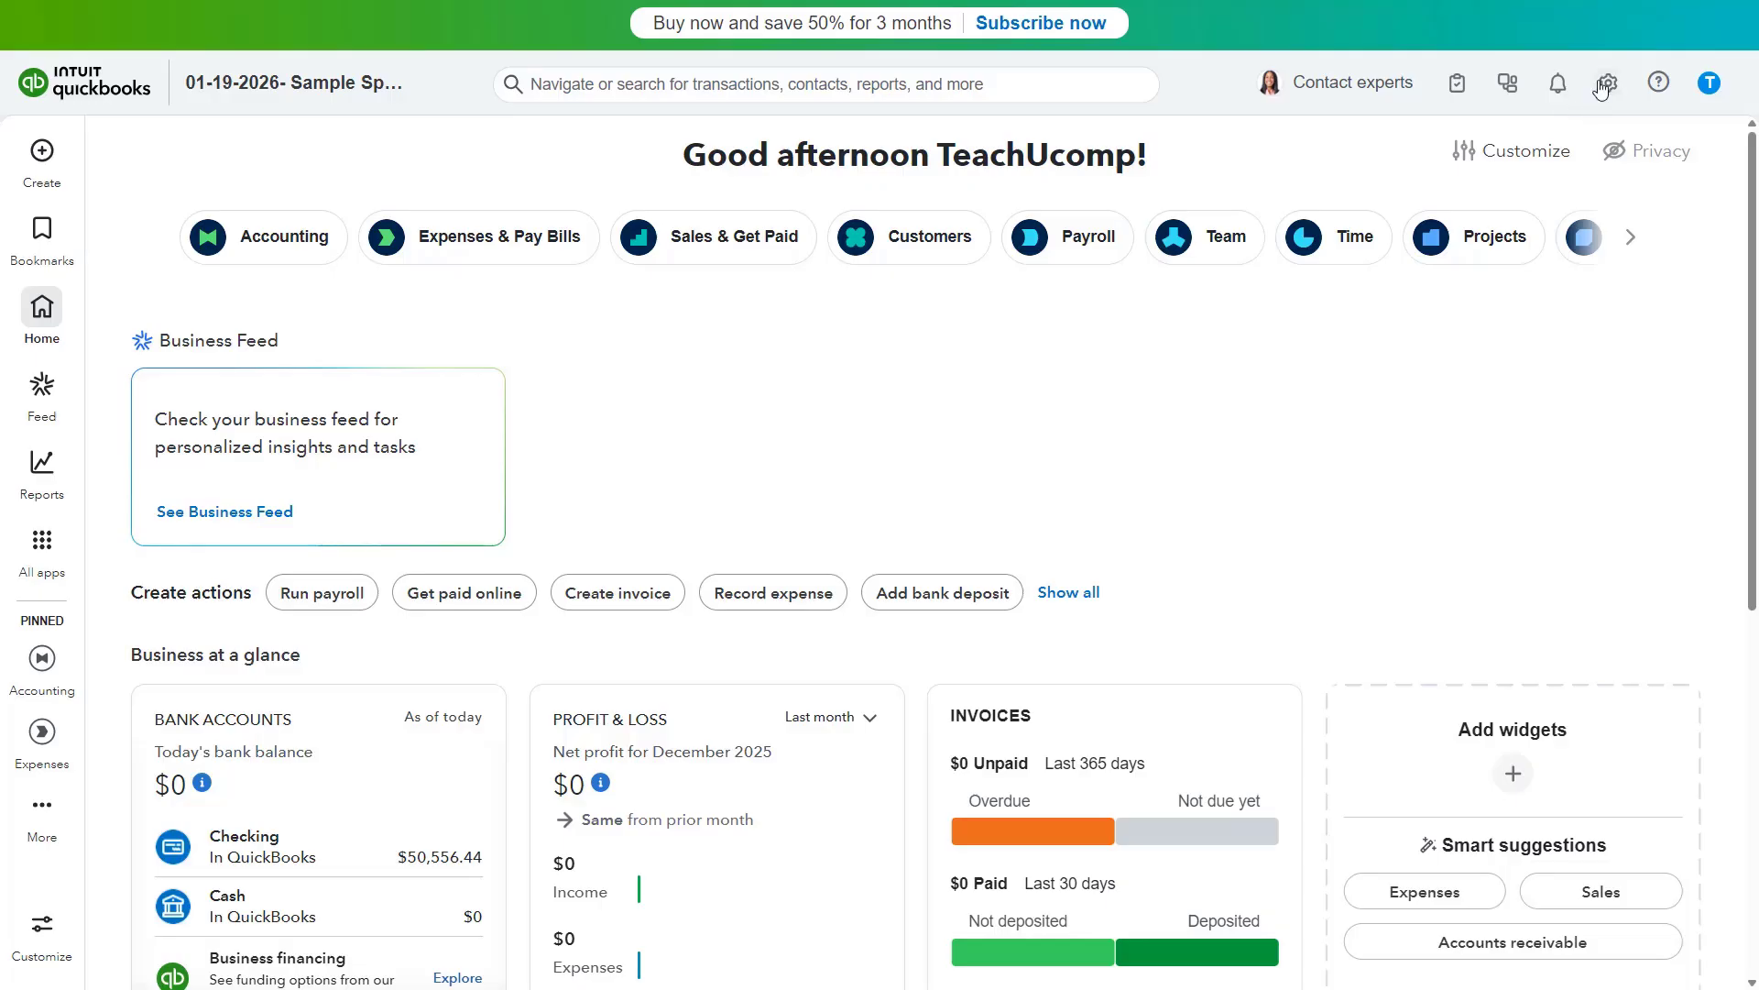
# - Open the Reconcile page from the company settings
pyautogui.click(1602, 87)
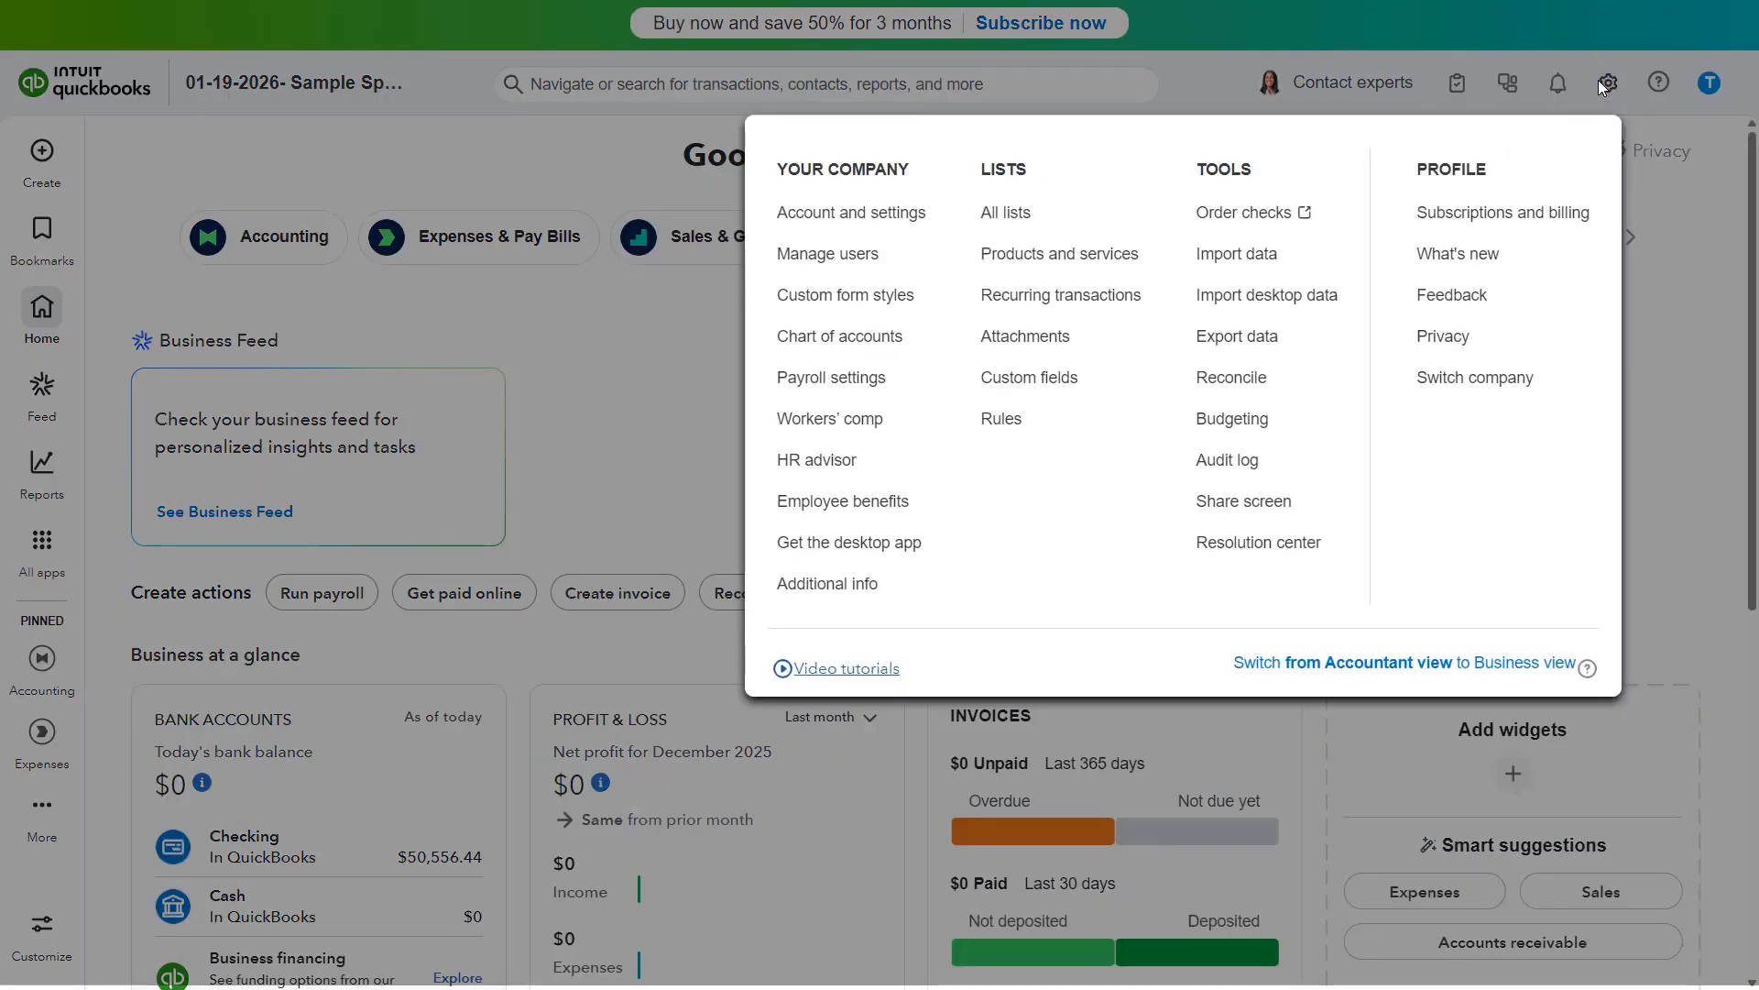
pyautogui.click(1211, 381)
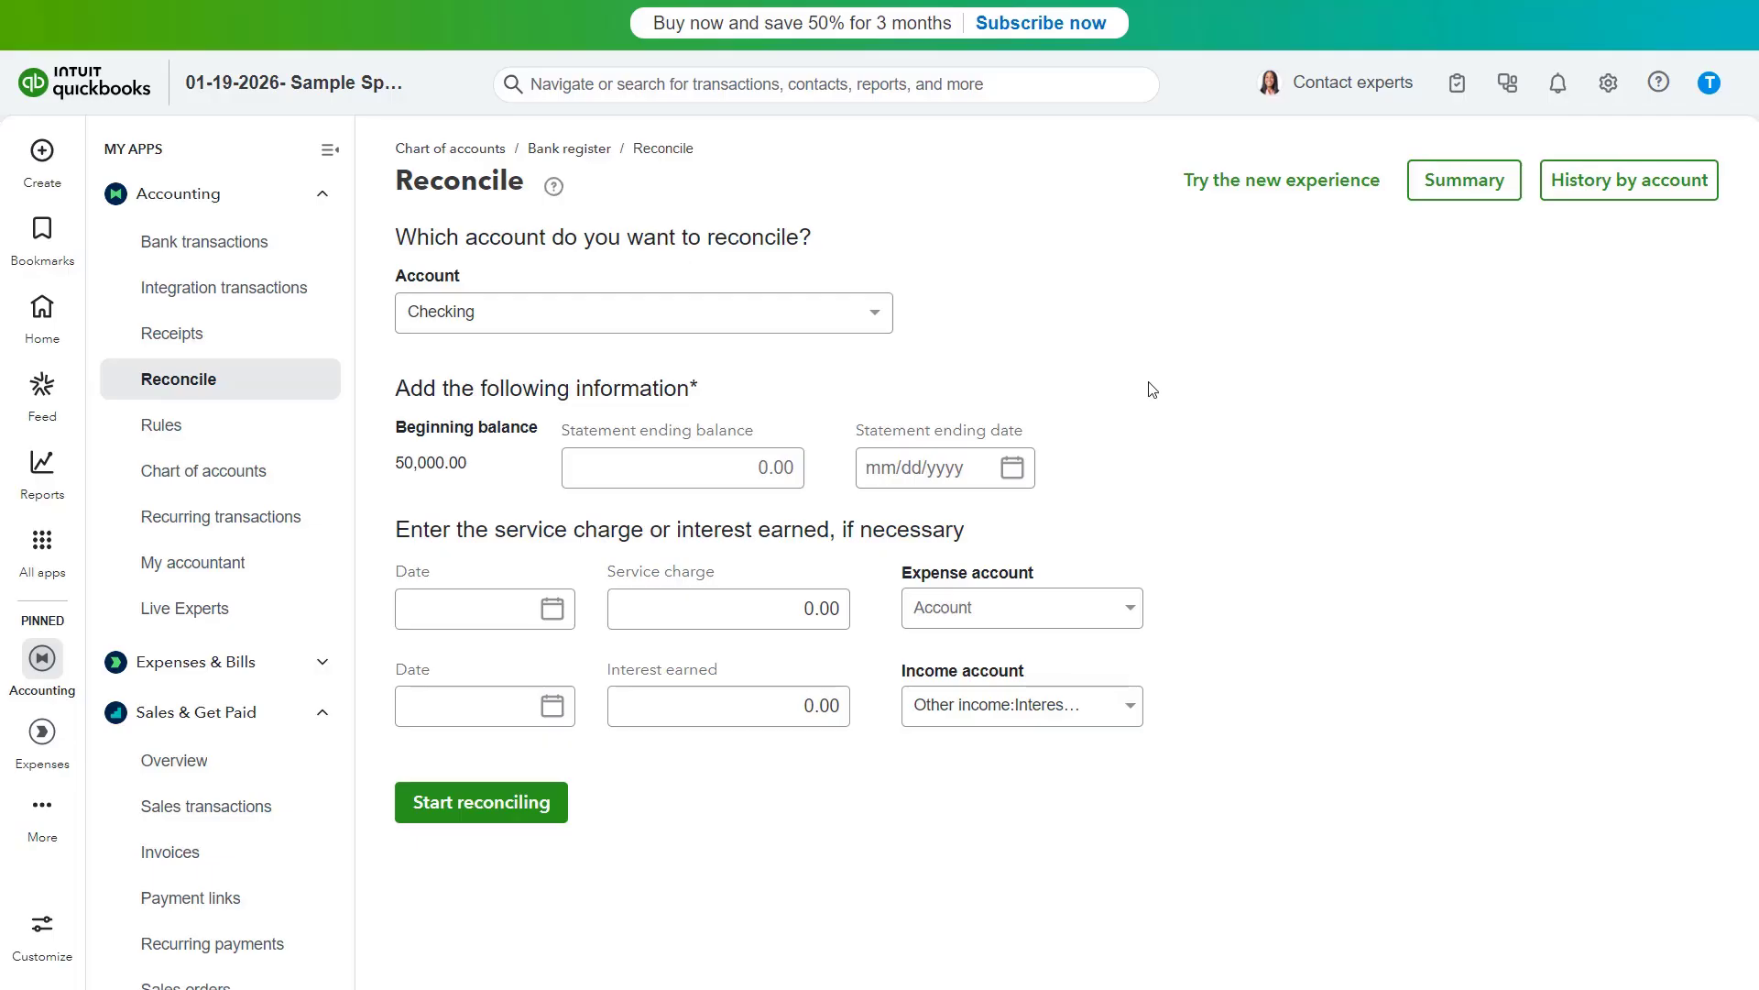
# - Choose Business AMEX as the account to reconcile
pyautogui.click(876, 332)
pyautogui.scroll(-5, 815, 404)
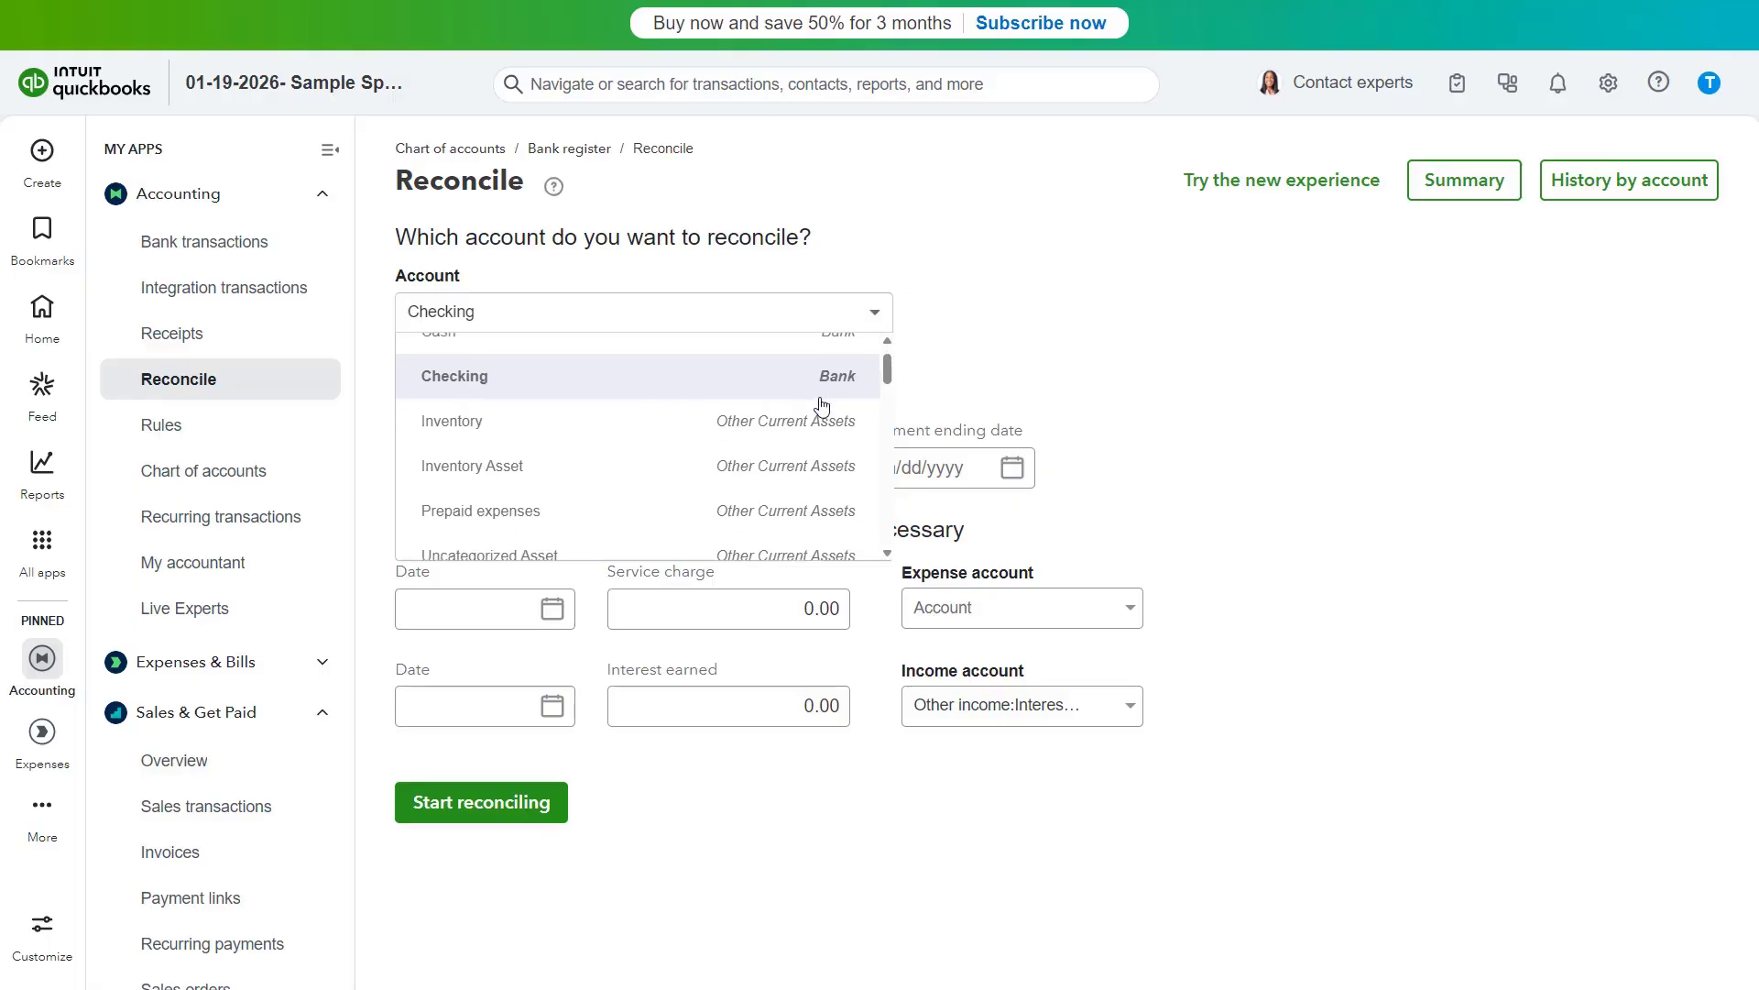
pyautogui.click(812, 401)
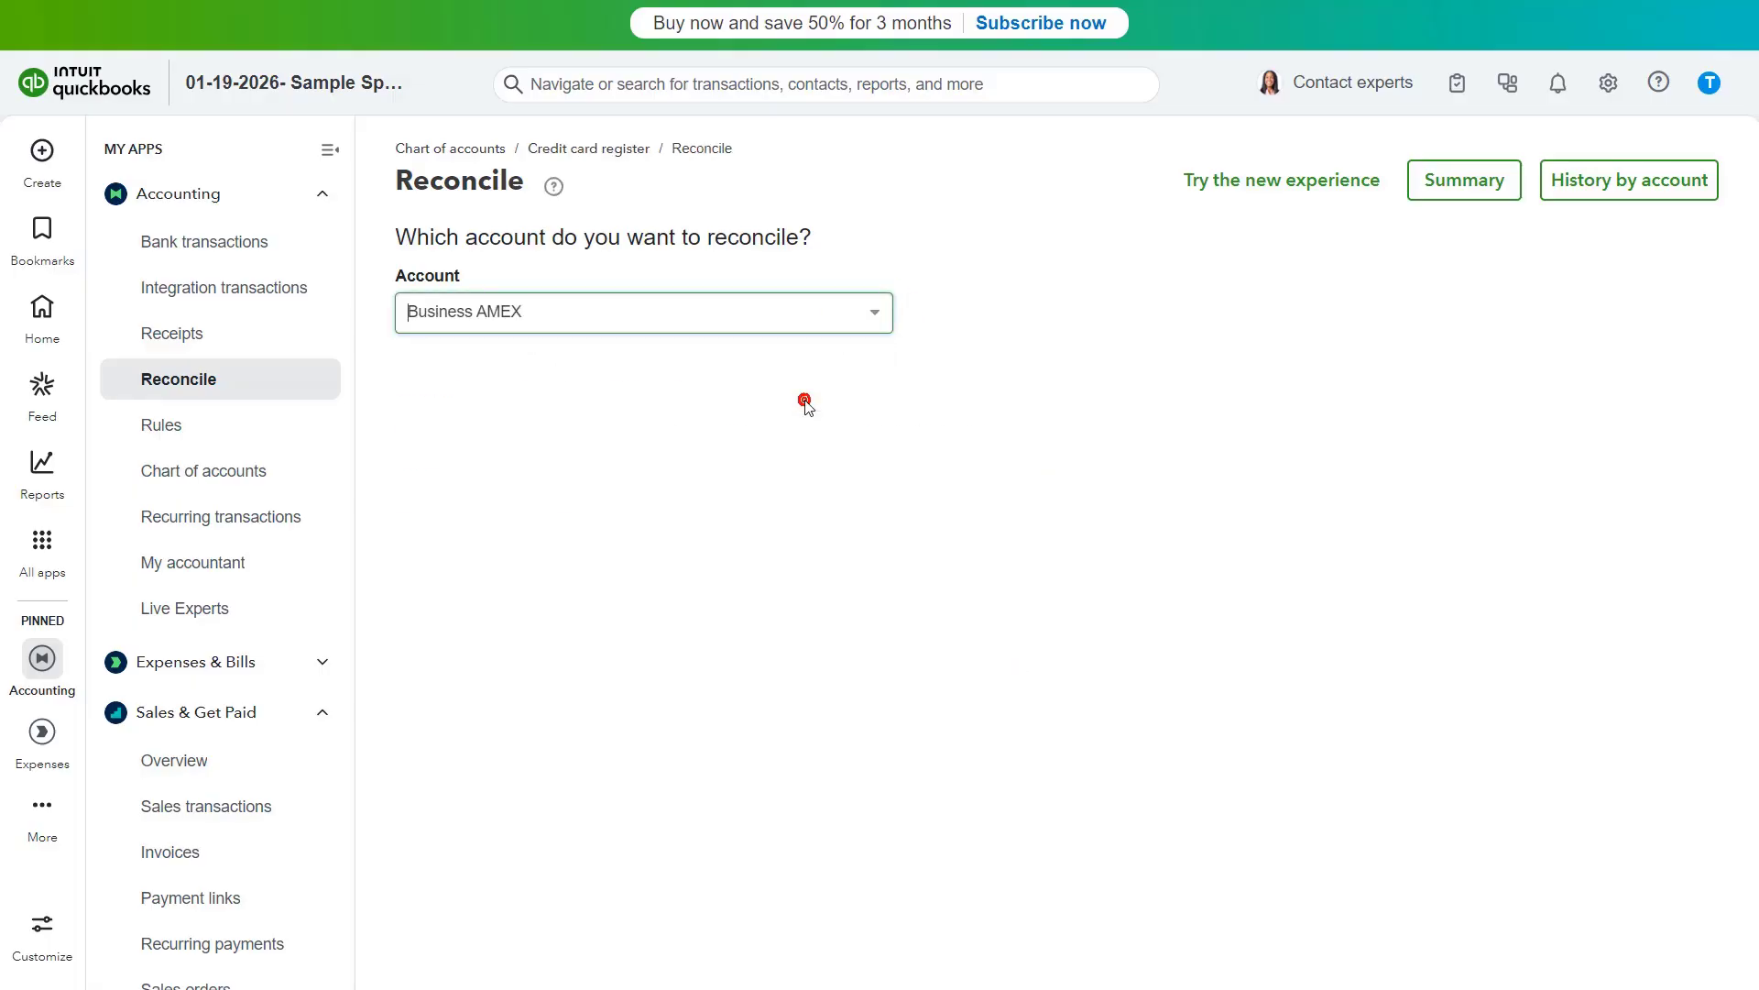
# - Switch to the new AI-powered reconciliation experience and open the account list
pyautogui.click(1255, 195)
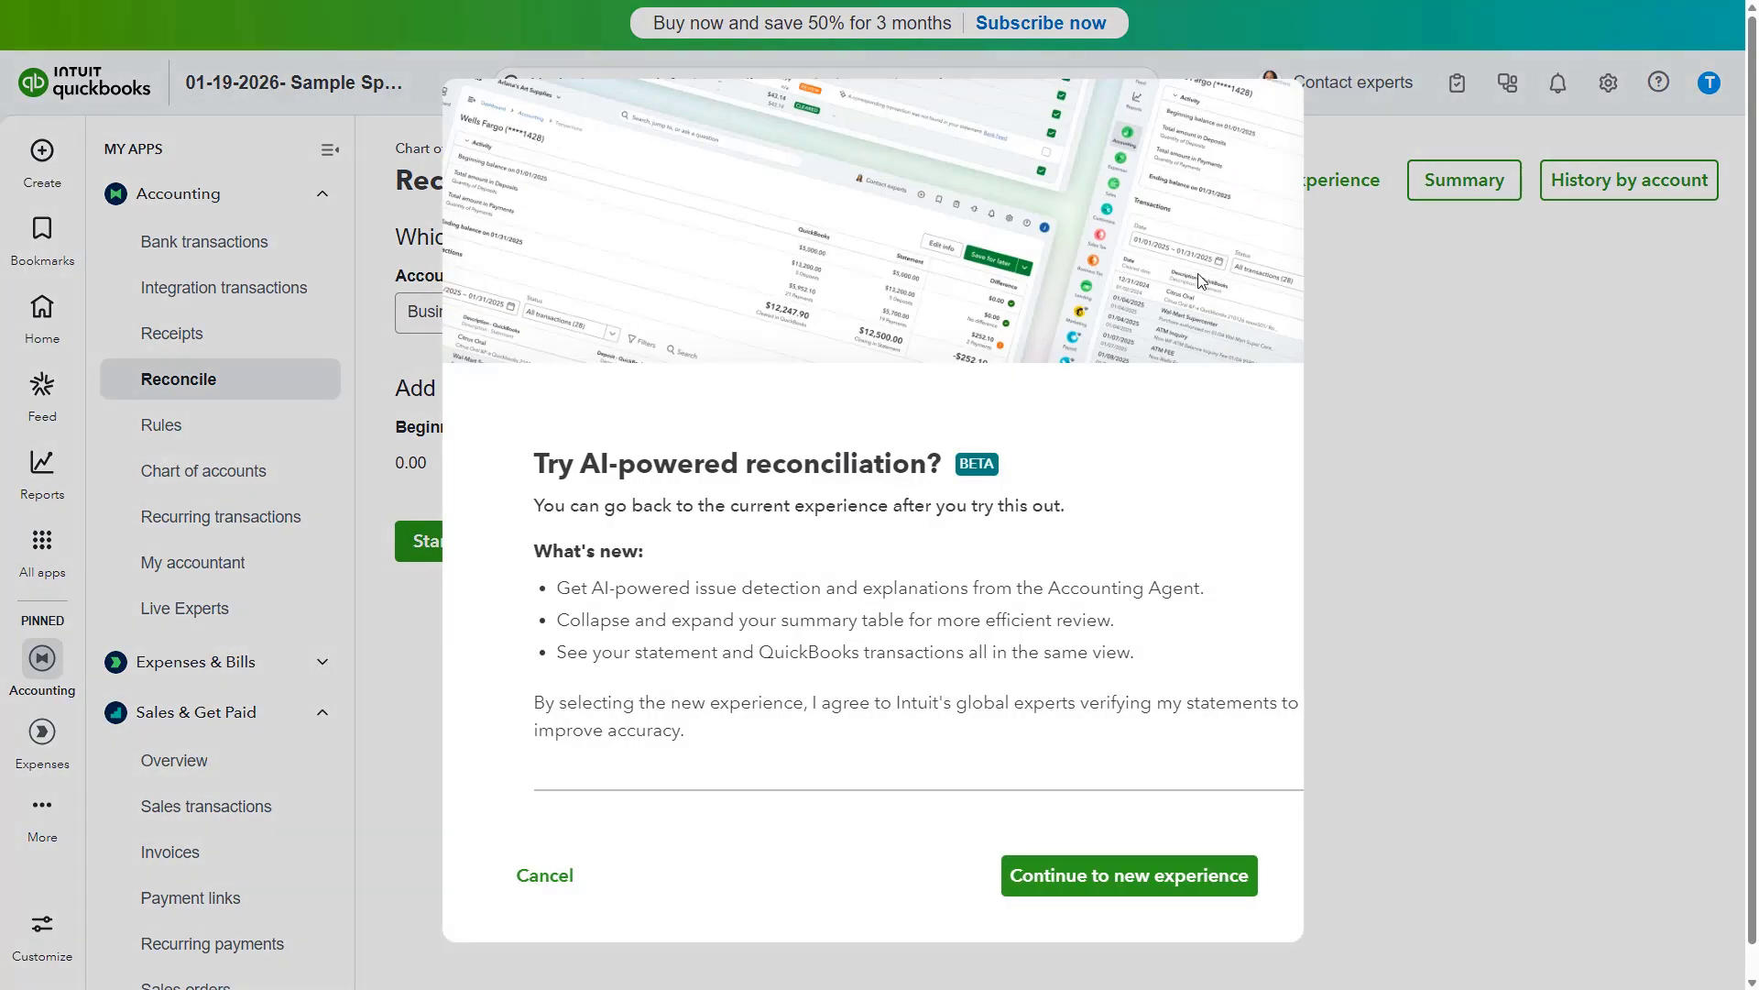
pyautogui.click(1097, 889)
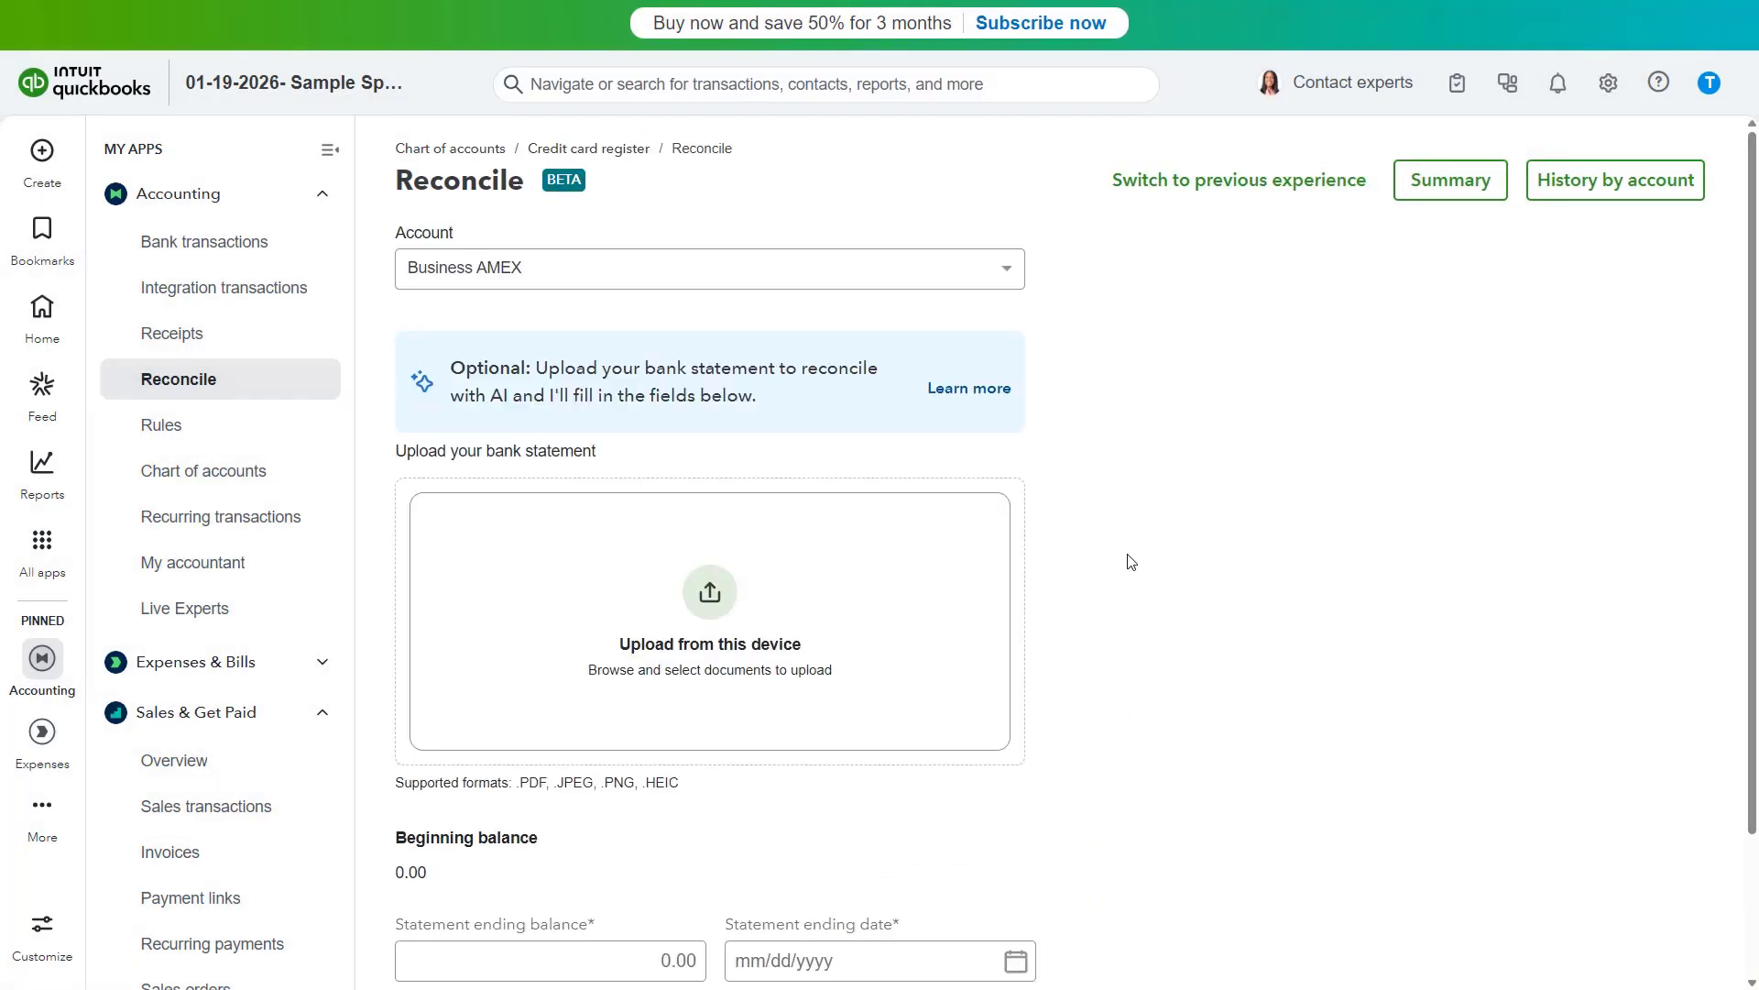
pyautogui.click(1012, 285)
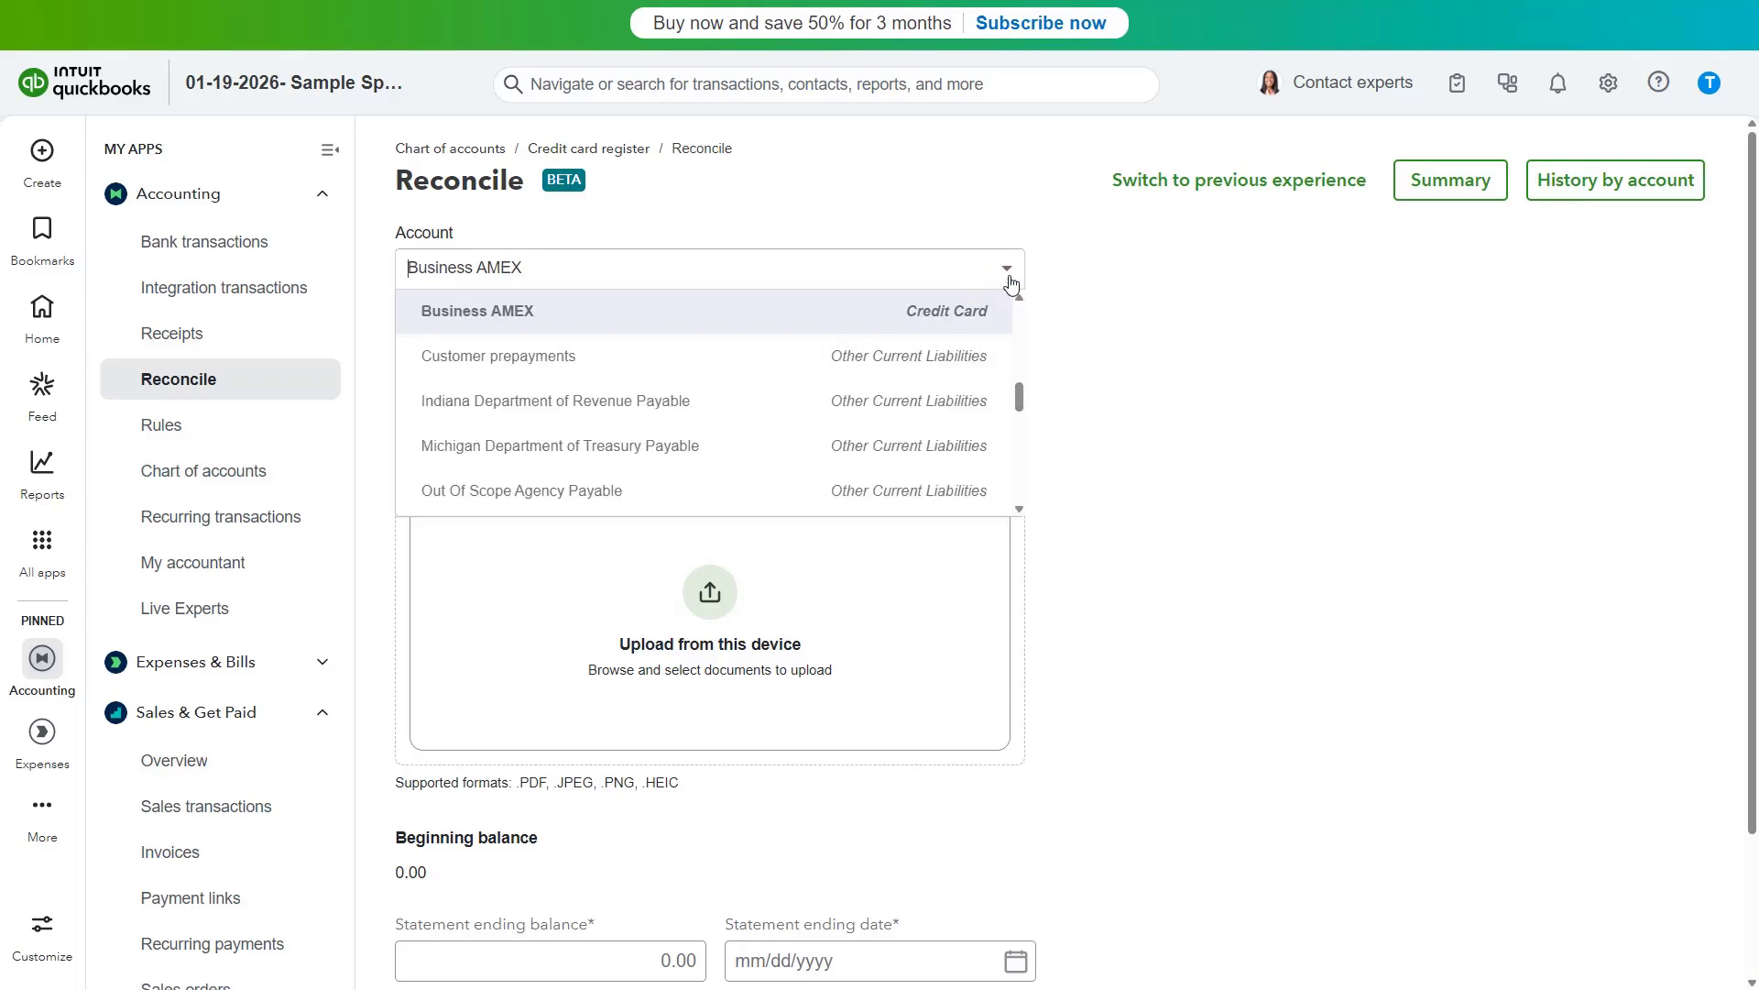
pyautogui.click(1012, 285)
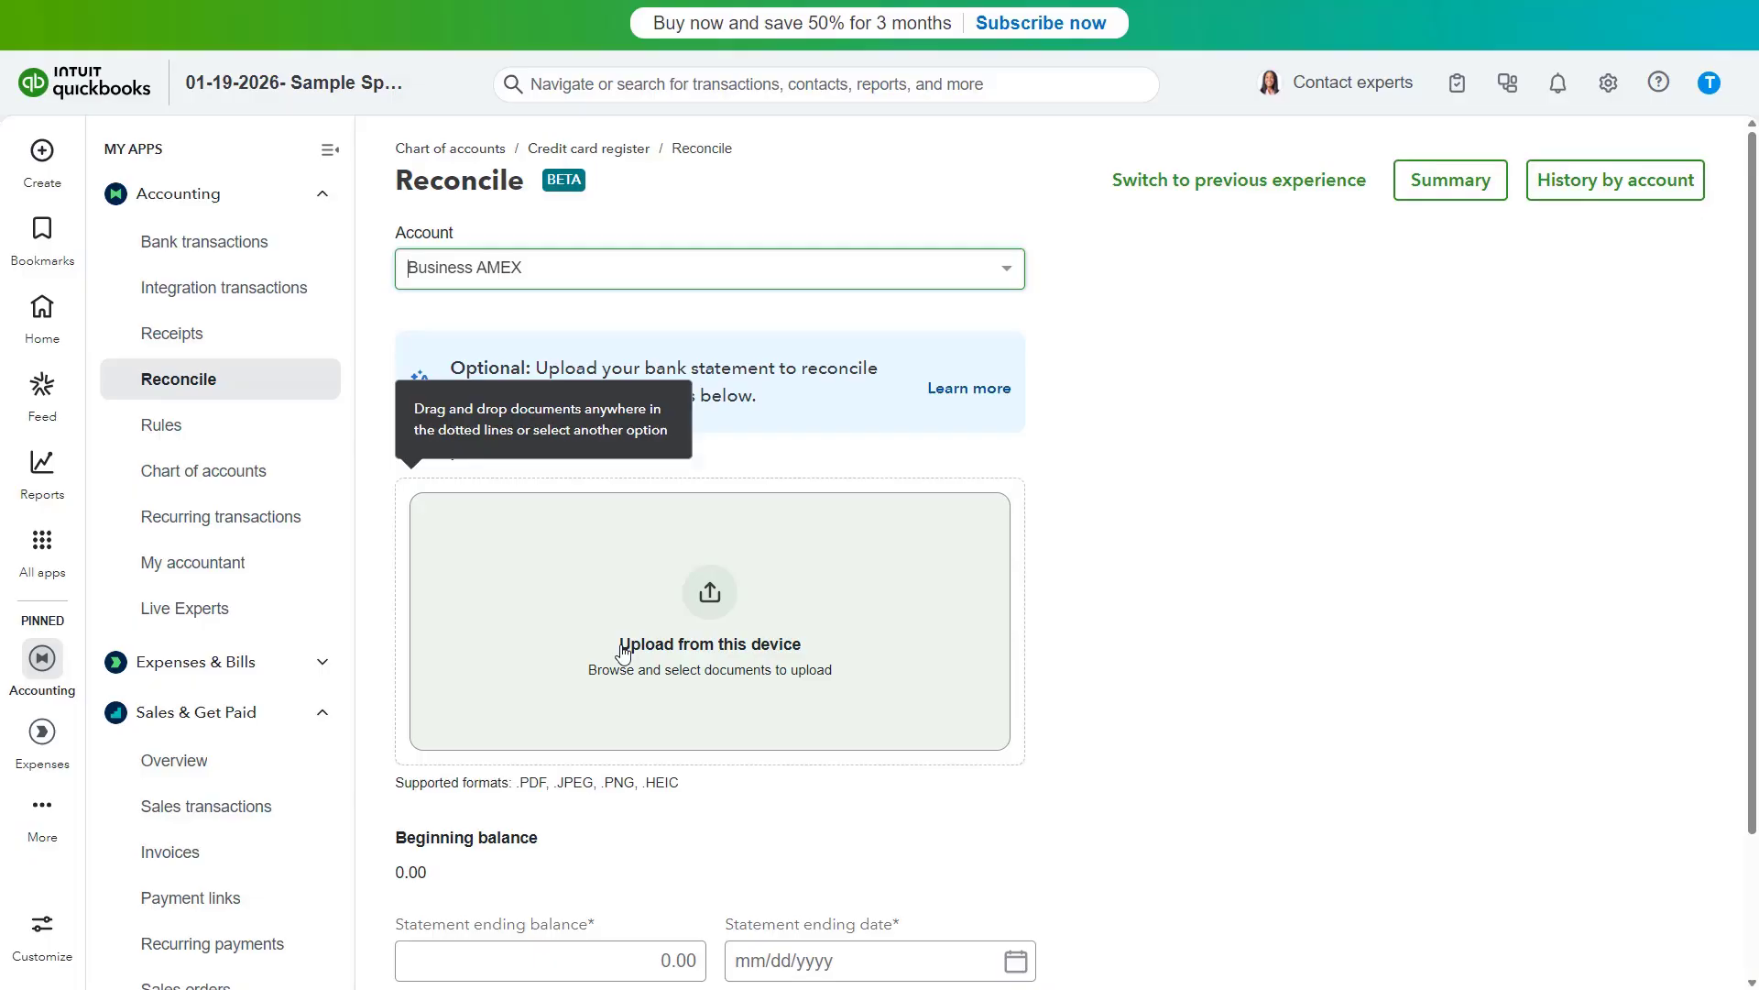
# - Examine the bank statement upload option and the statement ending balance and date fields
pyautogui.click(624, 654)
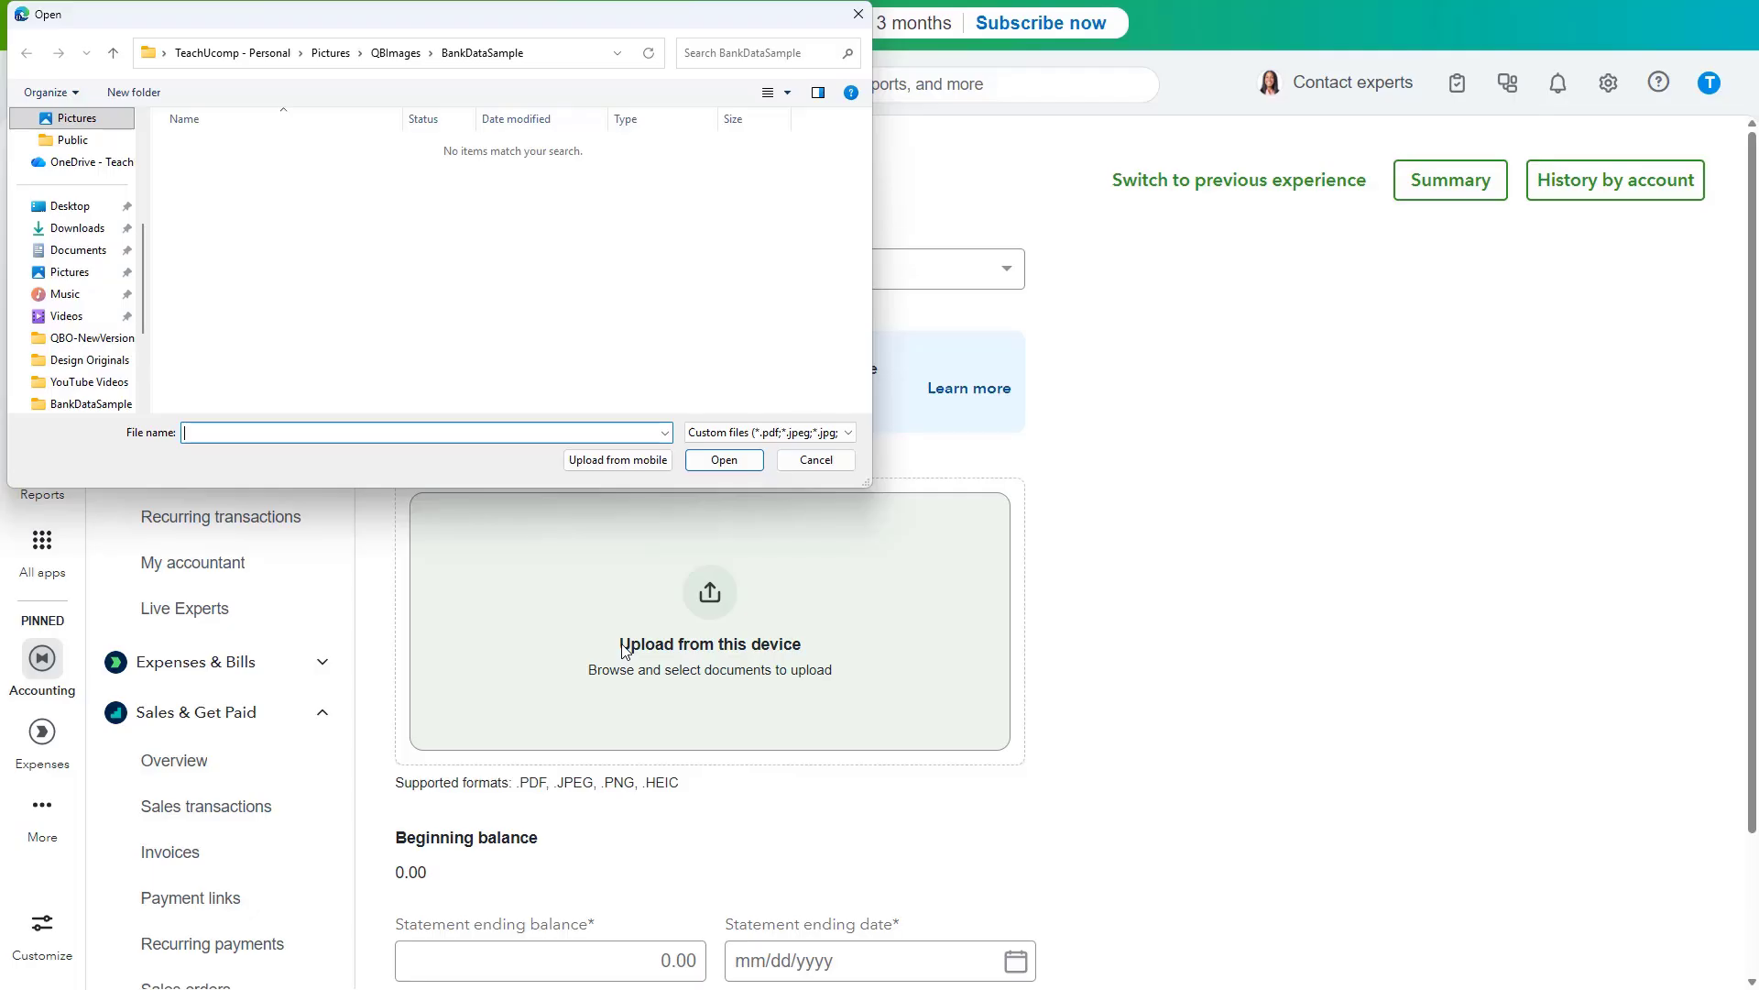
pyautogui.click(816, 460)
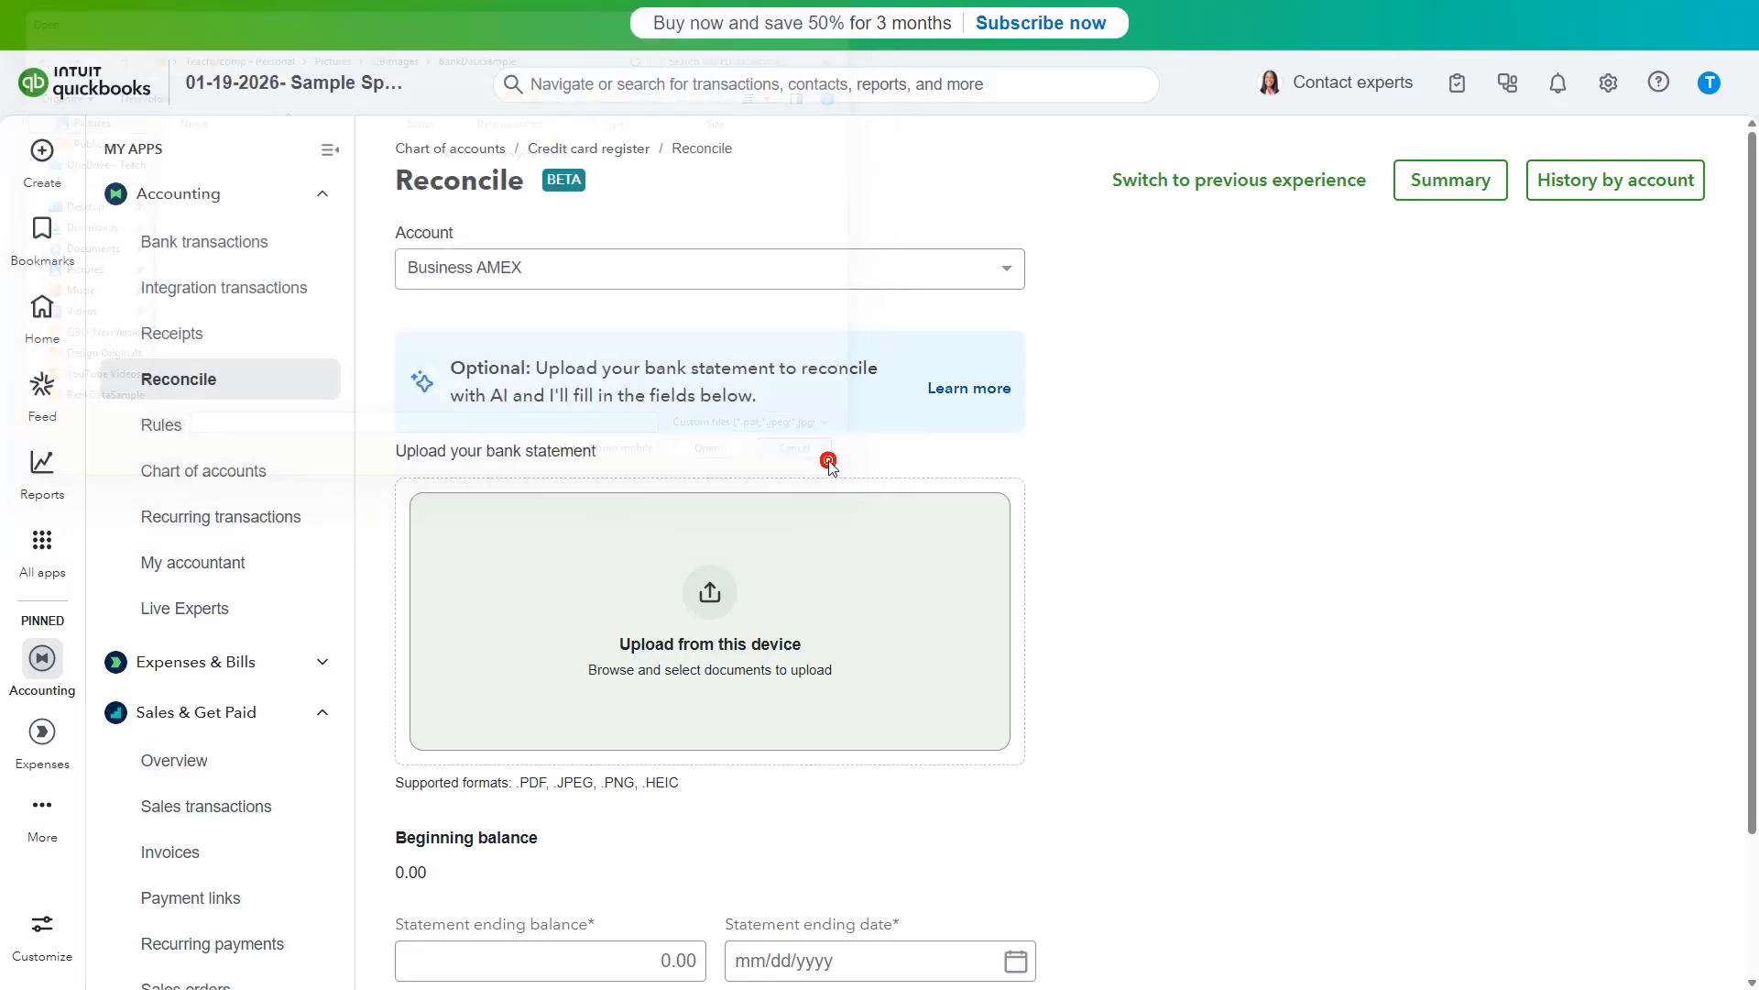
pyautogui.scroll(-2, 791, 550)
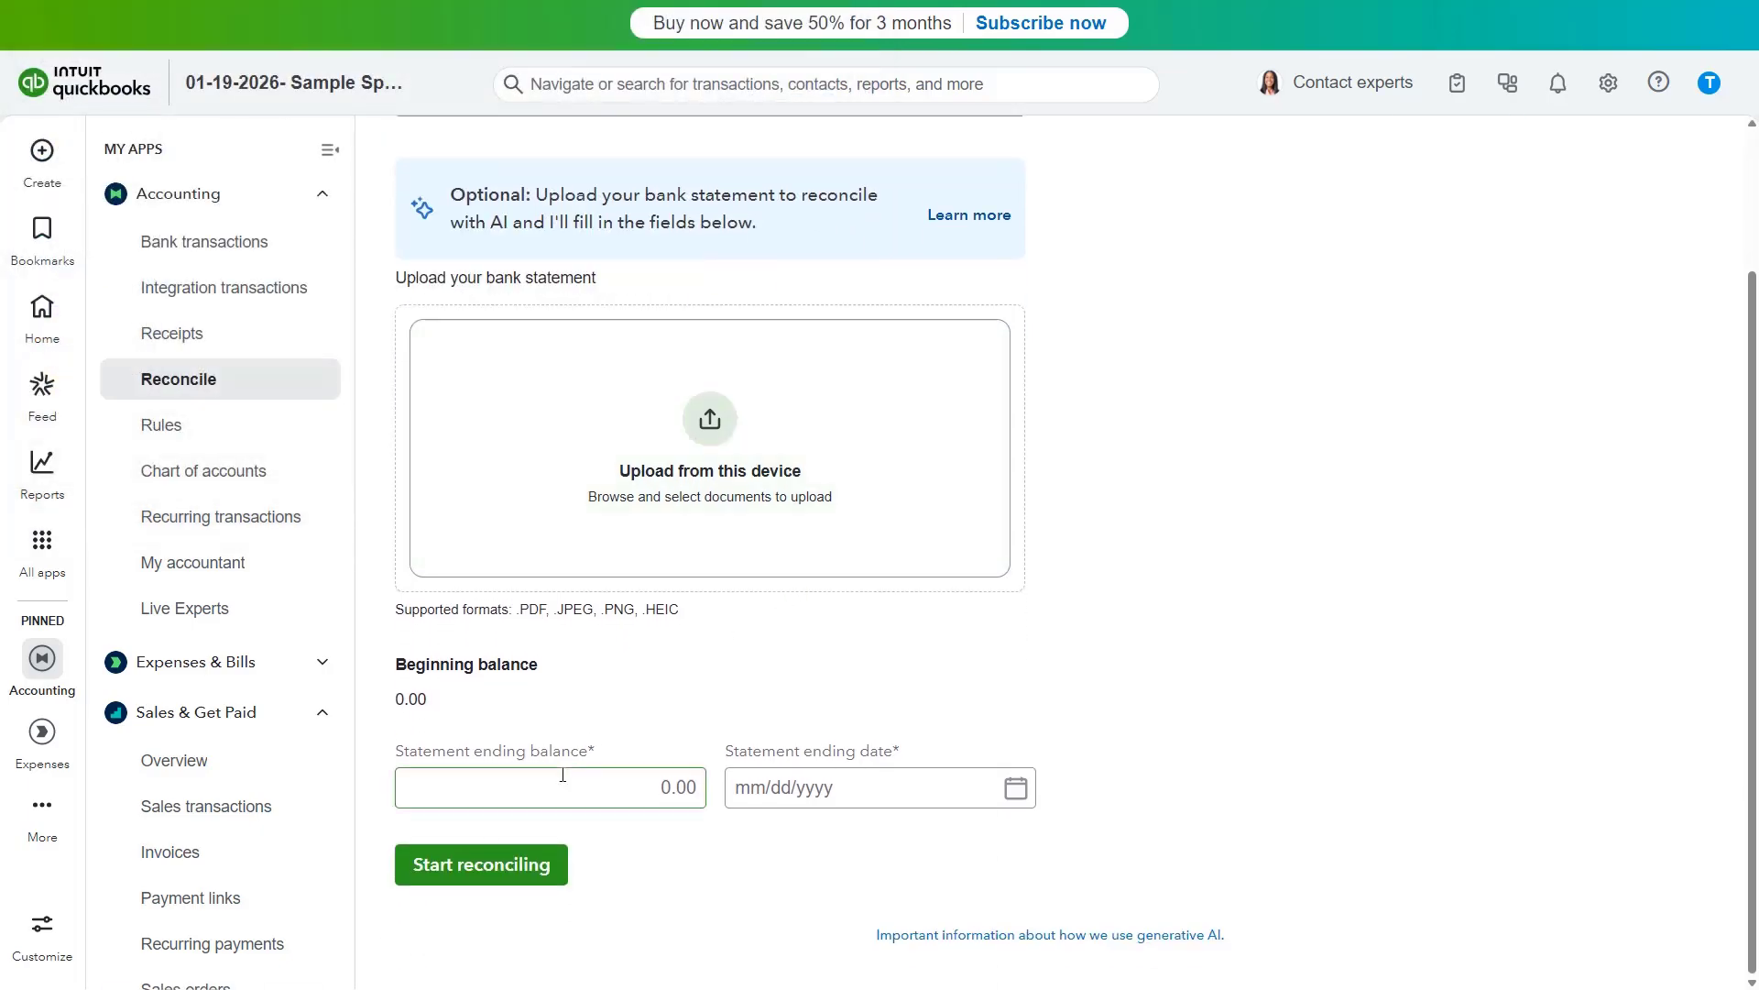
pyautogui.click(562, 778)
pyautogui.click(788, 776)
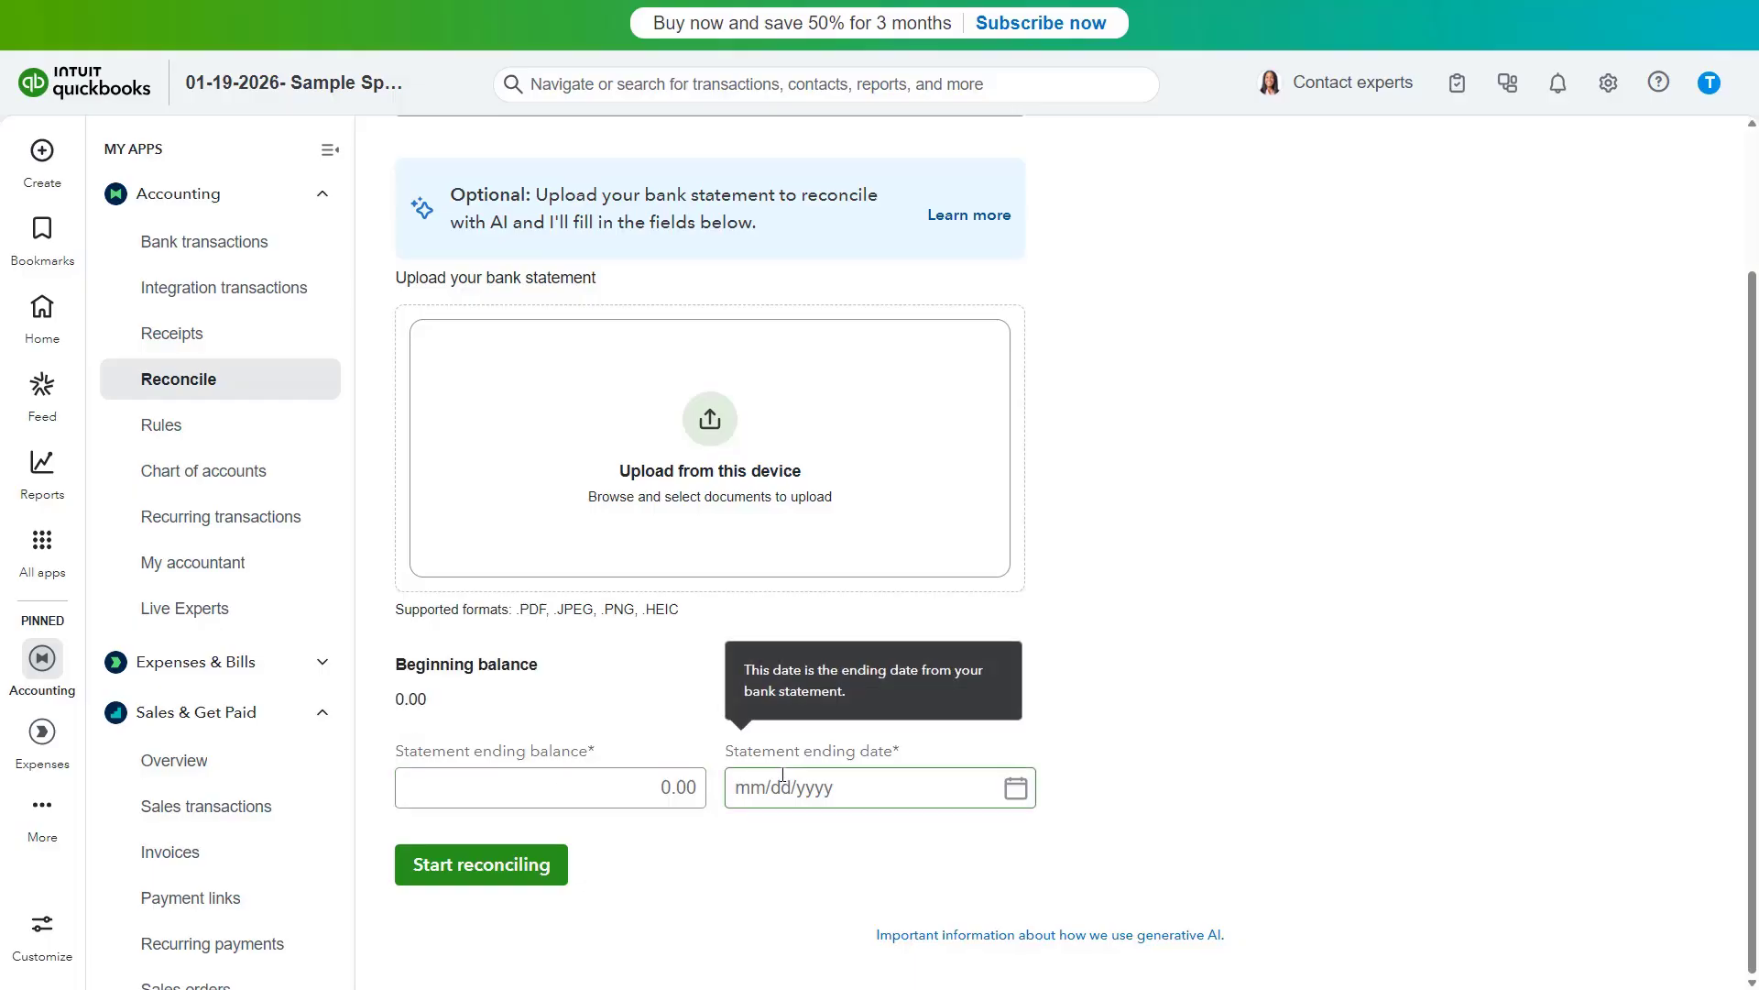
pyautogui.click(636, 836)
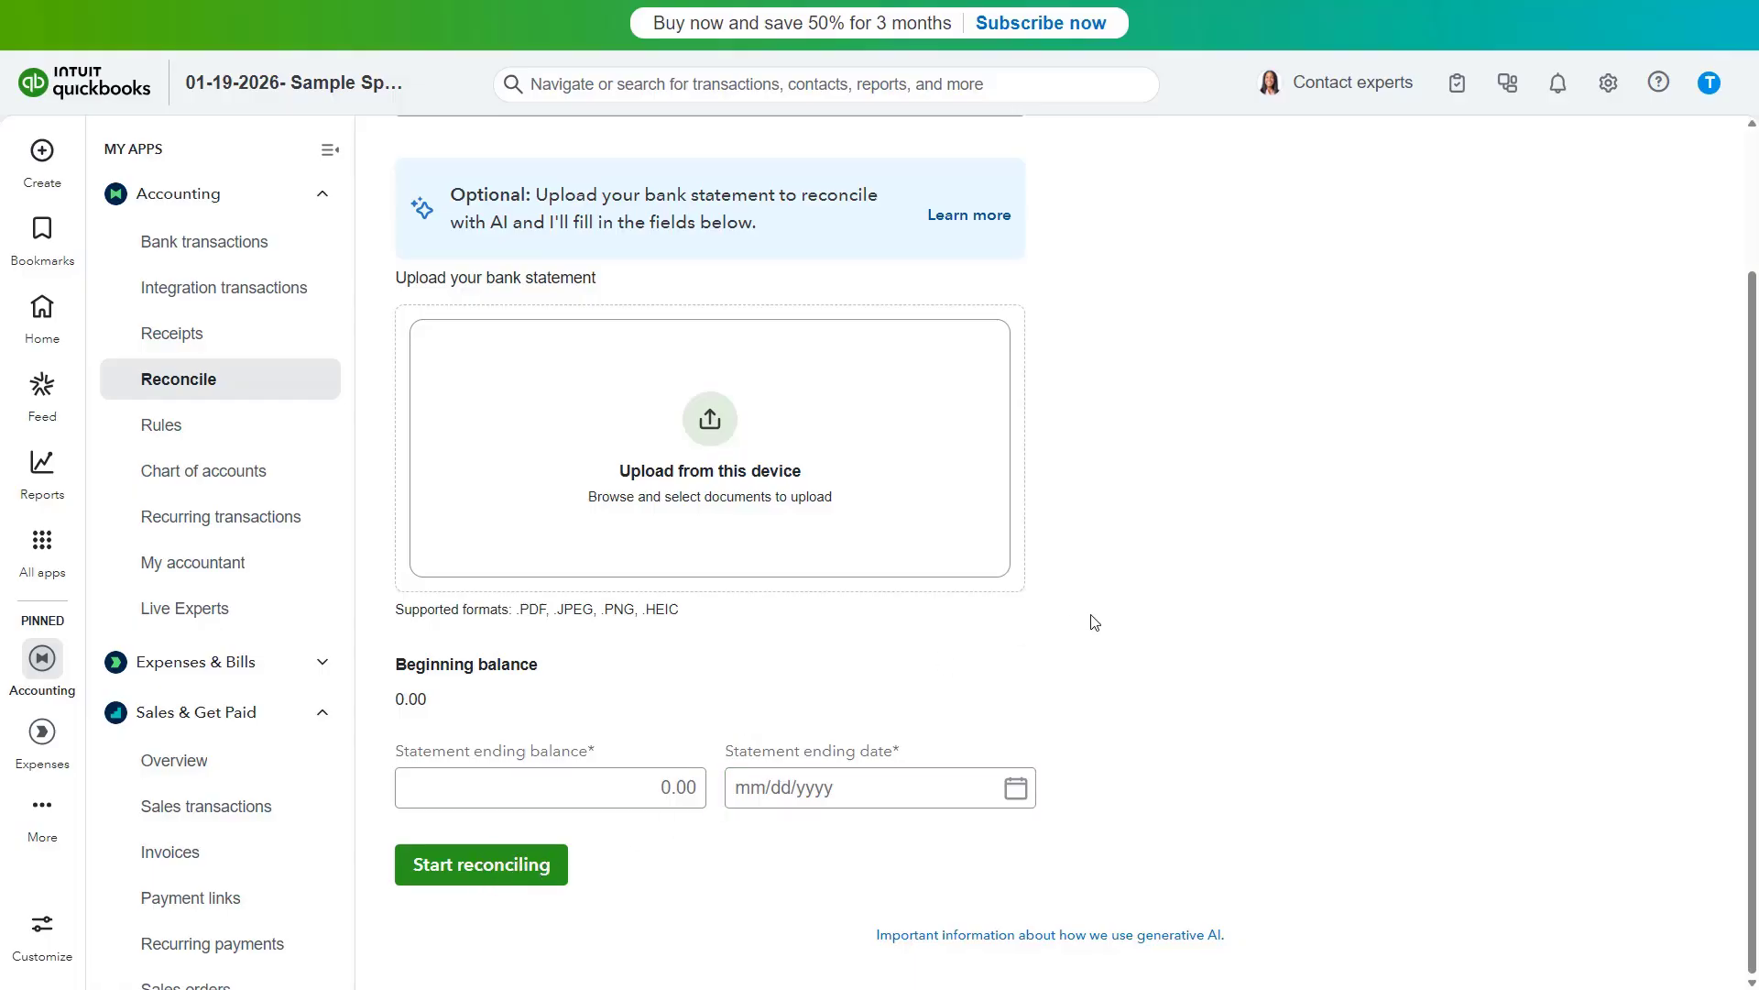
# - Switch back to the previous reconciliation experience and choose the Checking account
pyautogui.scroll(2, 1108, 642)
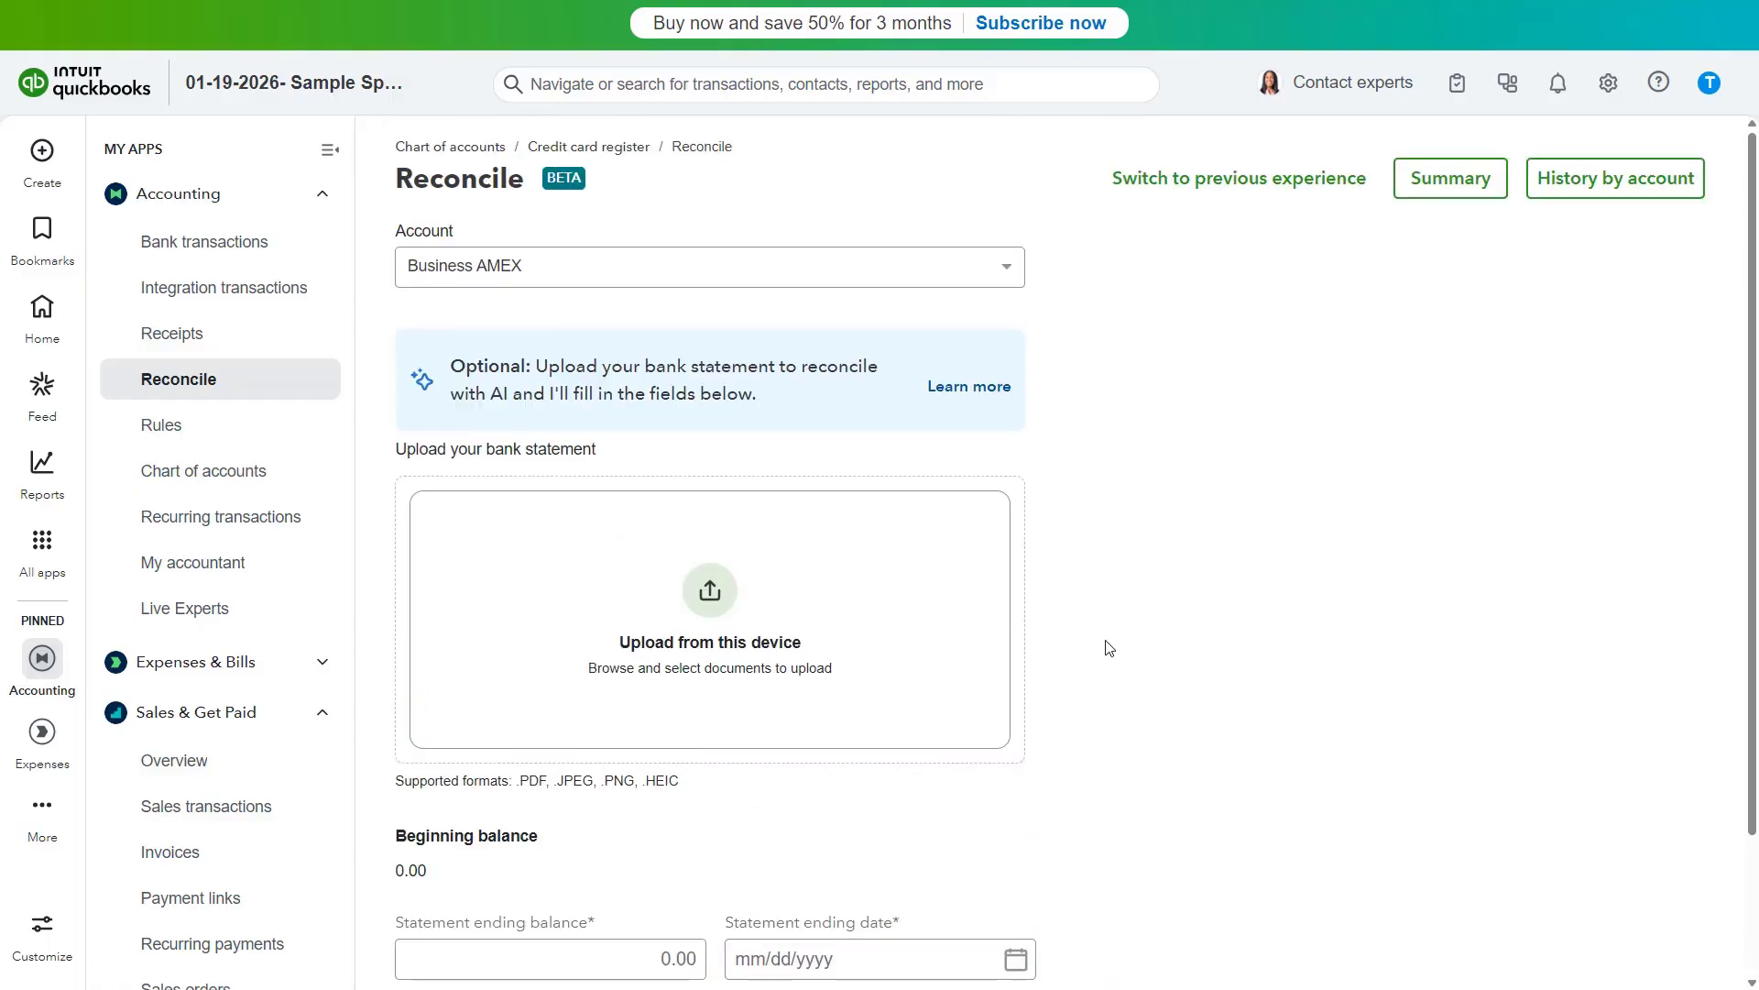
pyautogui.click(1202, 184)
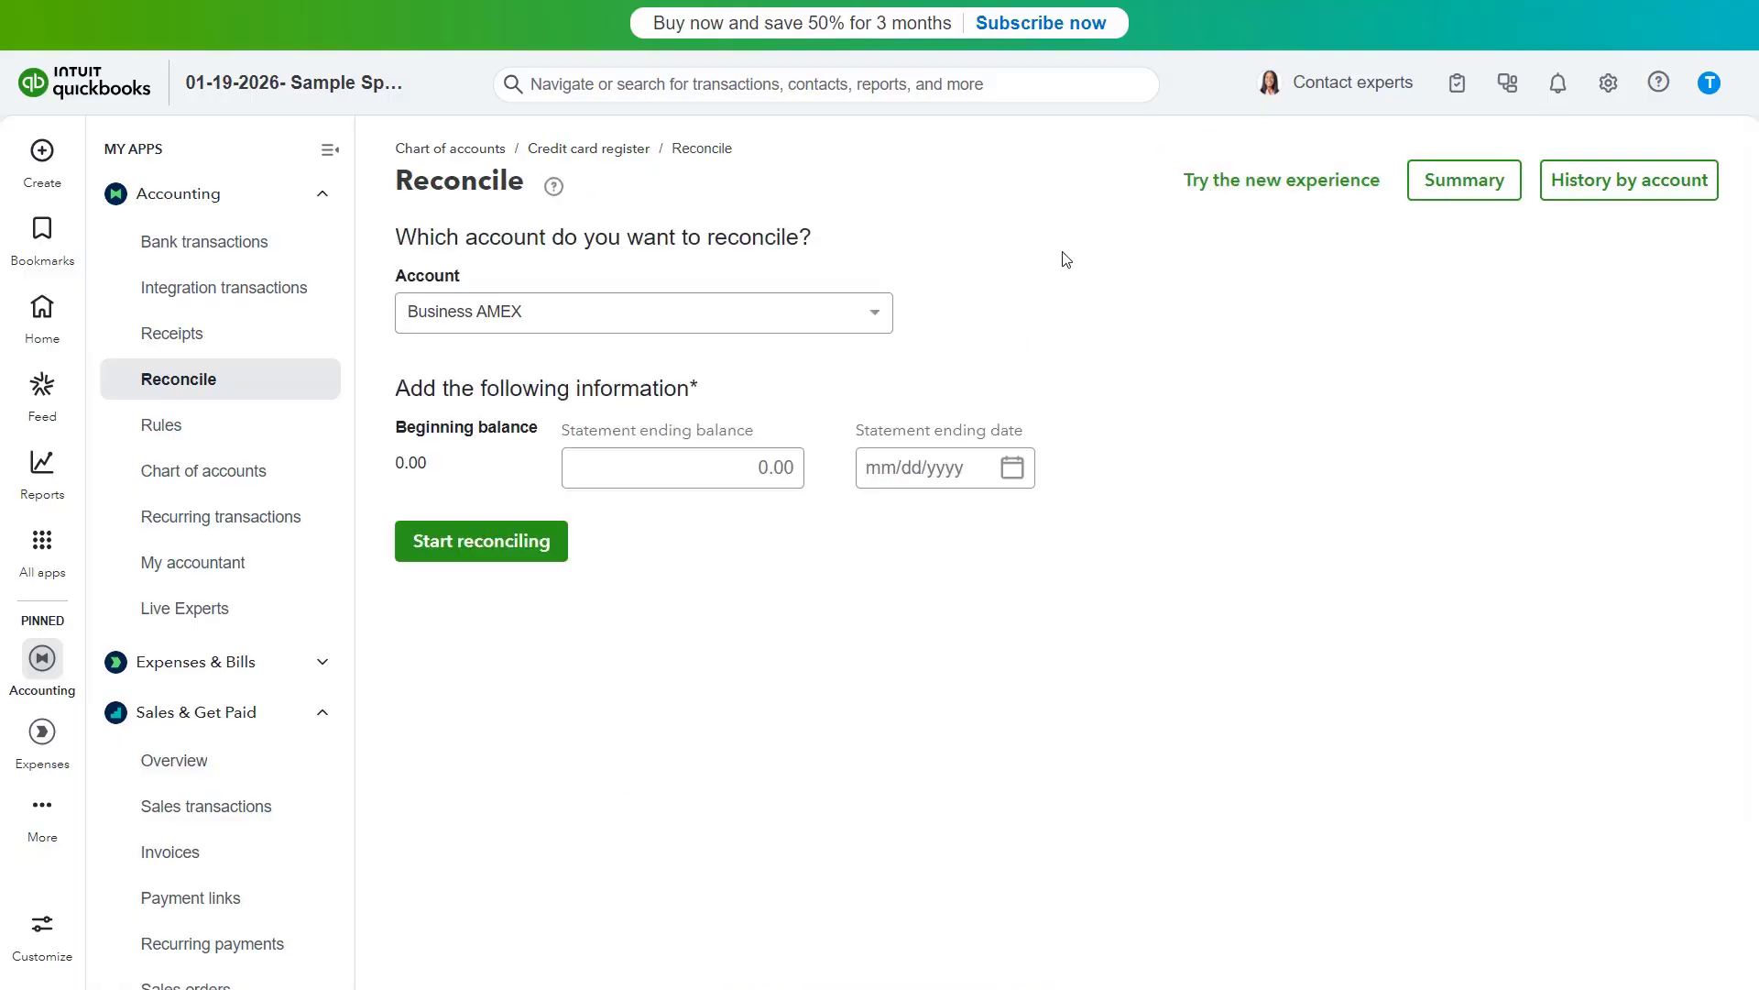
pyautogui.click(872, 313)
pyautogui.scroll(5, 758, 460)
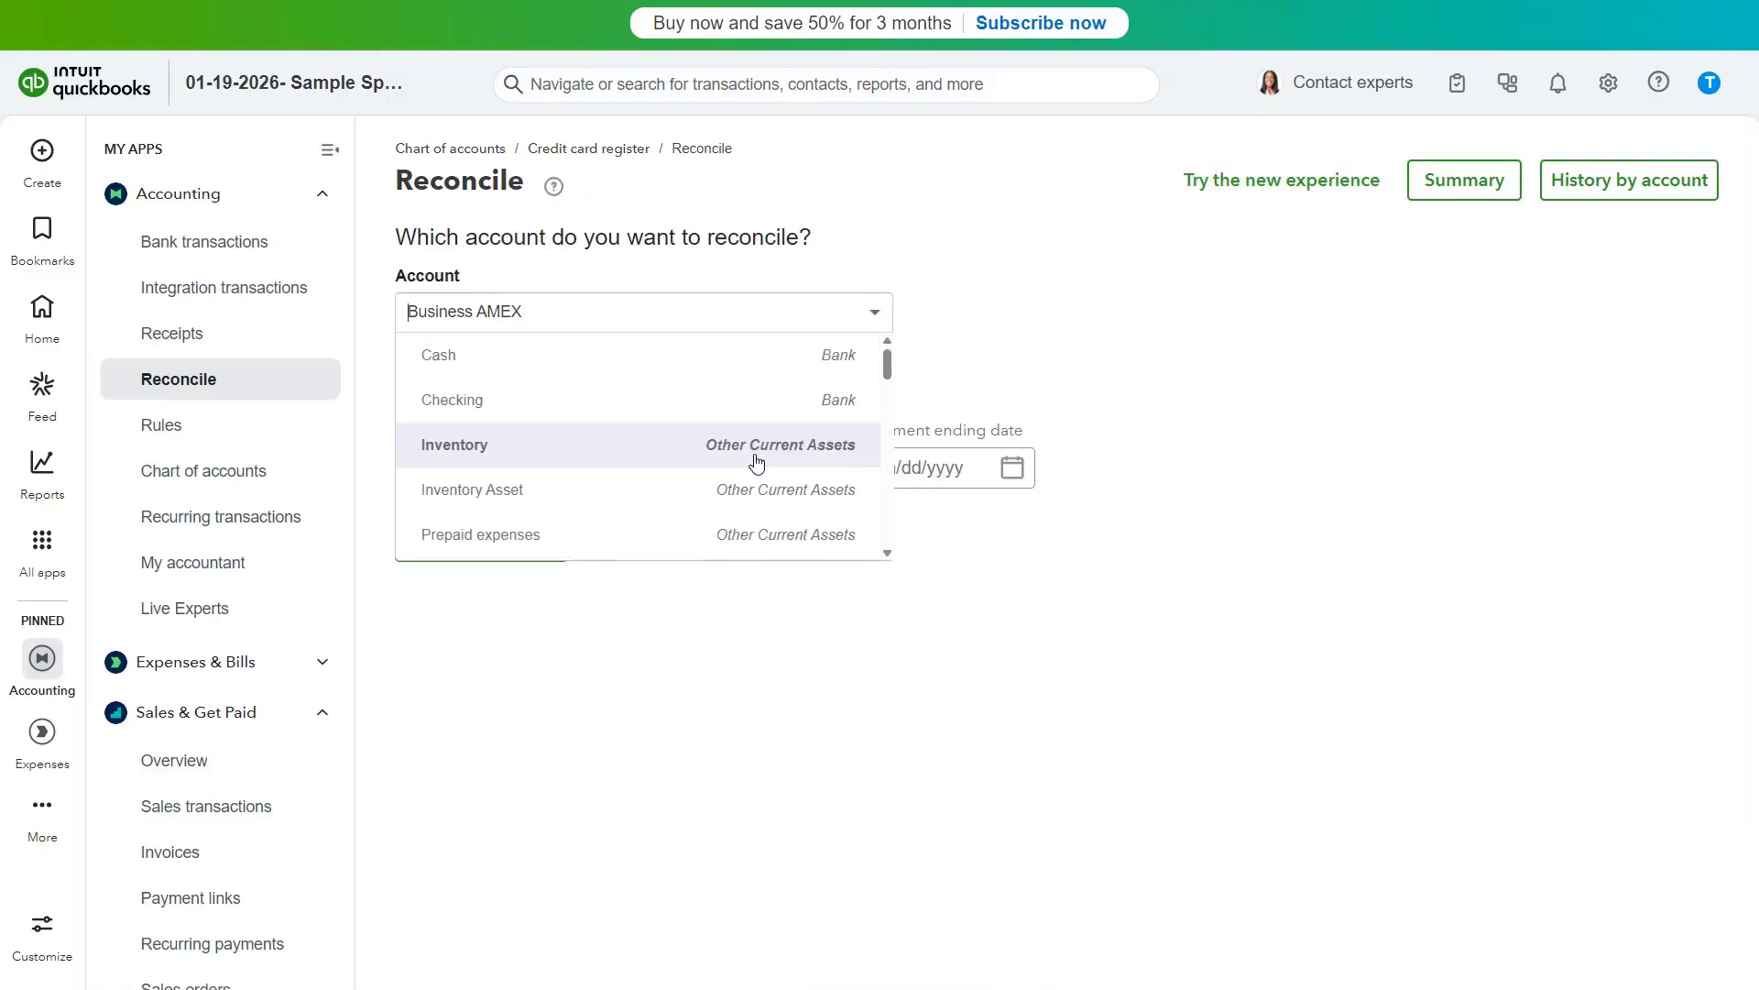
pyautogui.click(730, 410)
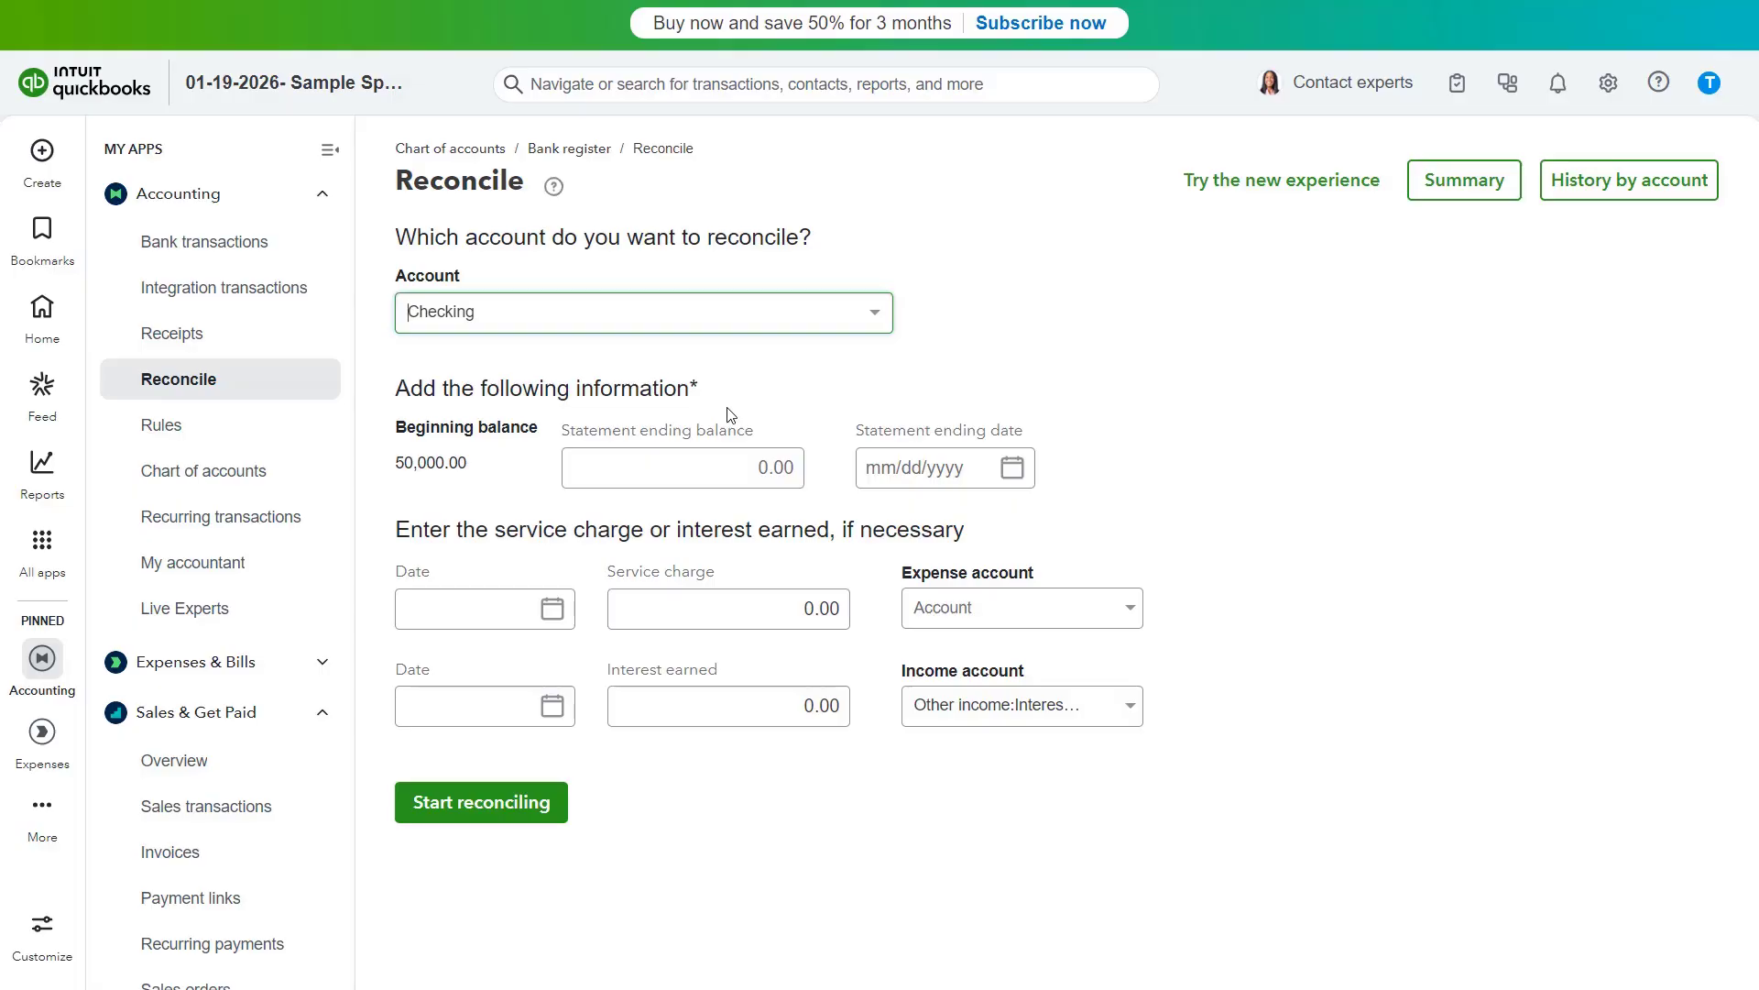
# - Set the statement ending balance to 49646.64
pyautogui.click(618, 390)
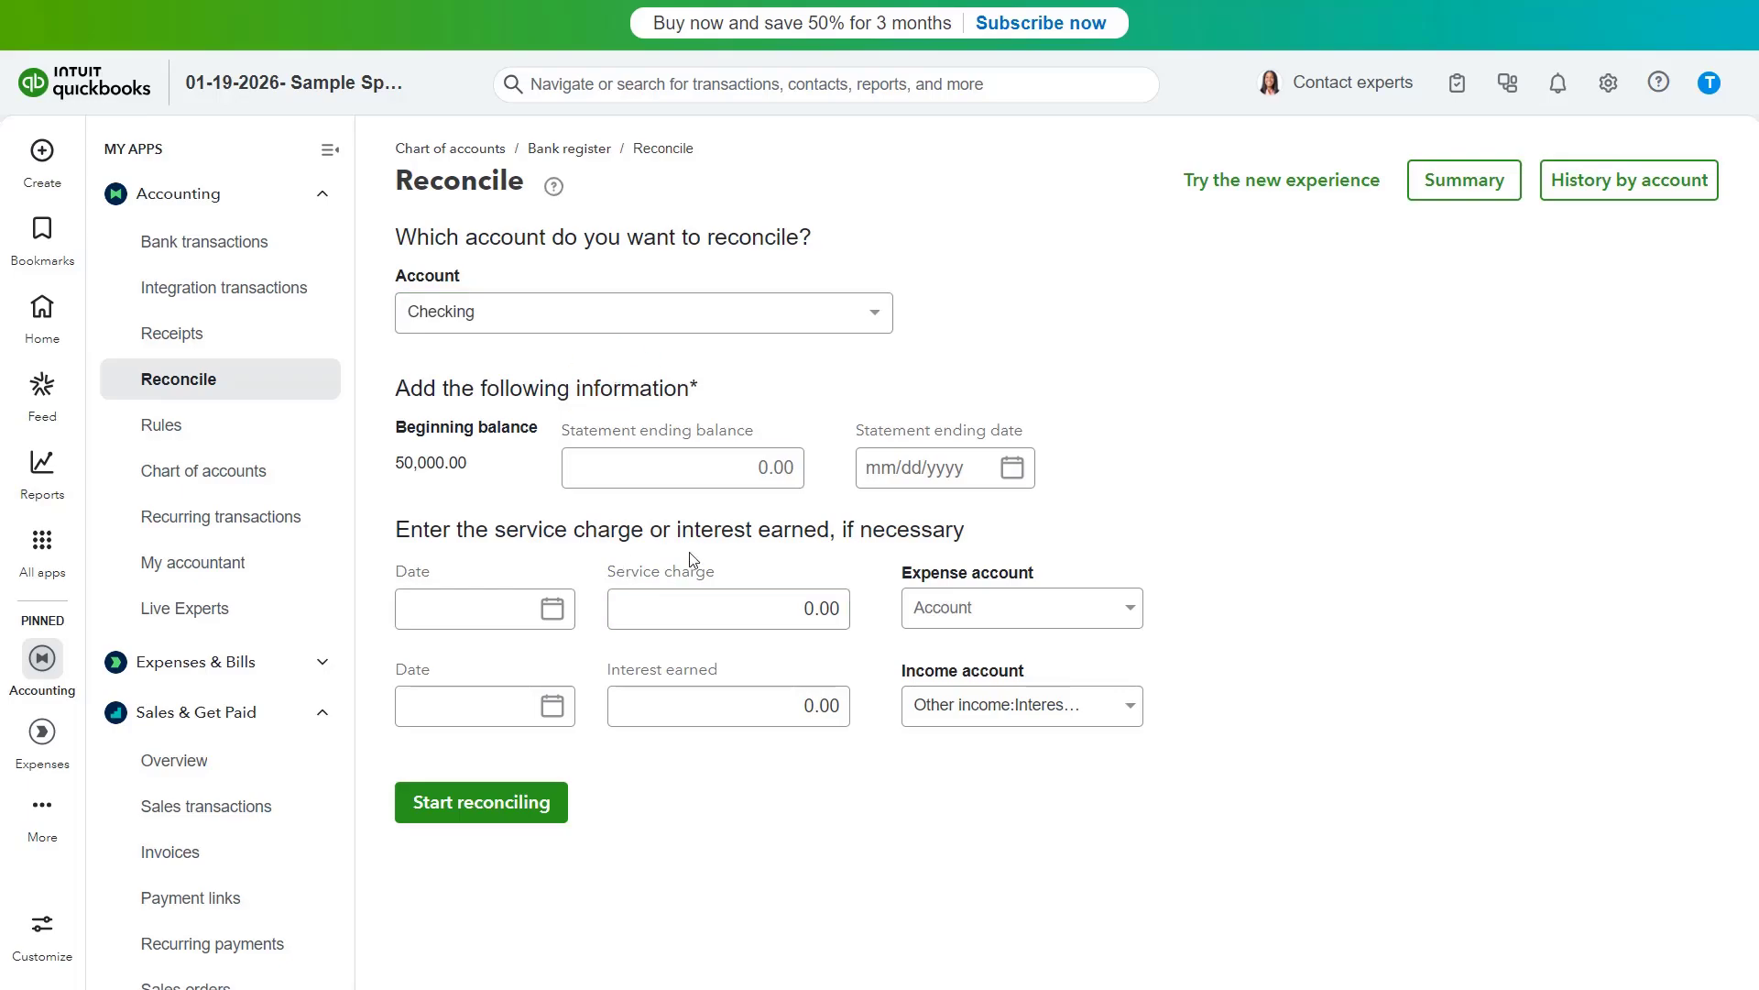
pyautogui.click(468, 463)
pyautogui.click(661, 461)
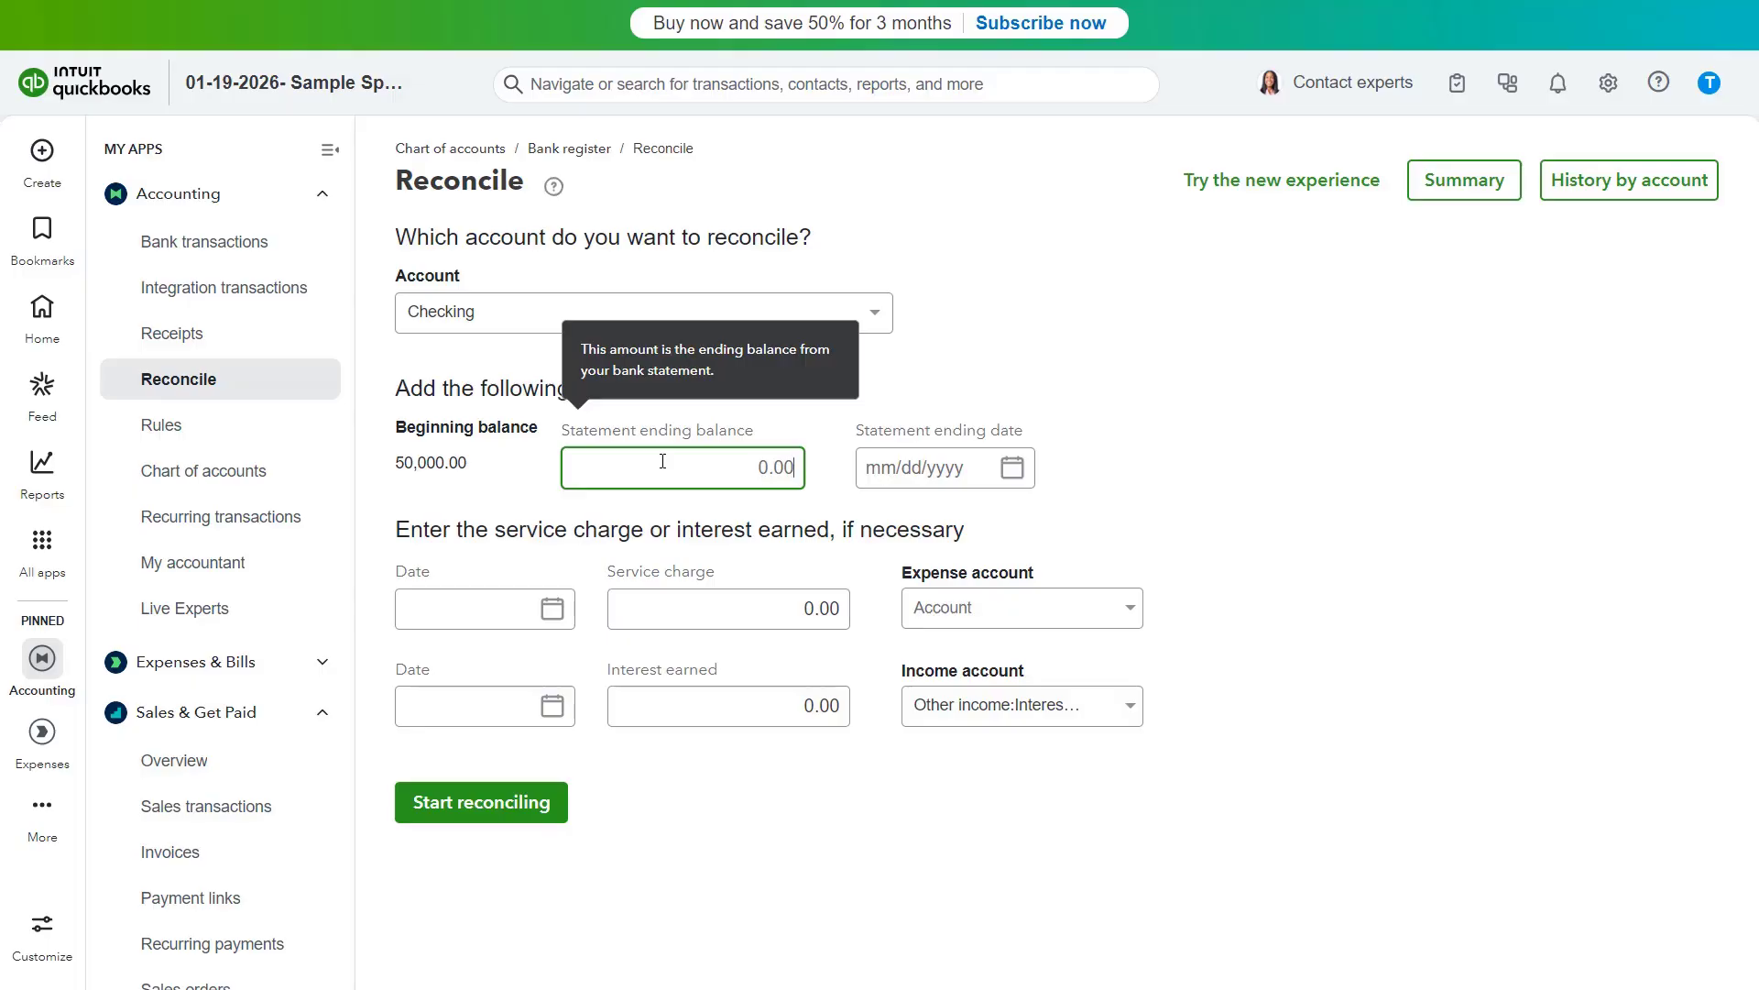
pyautogui.write('49646.64')
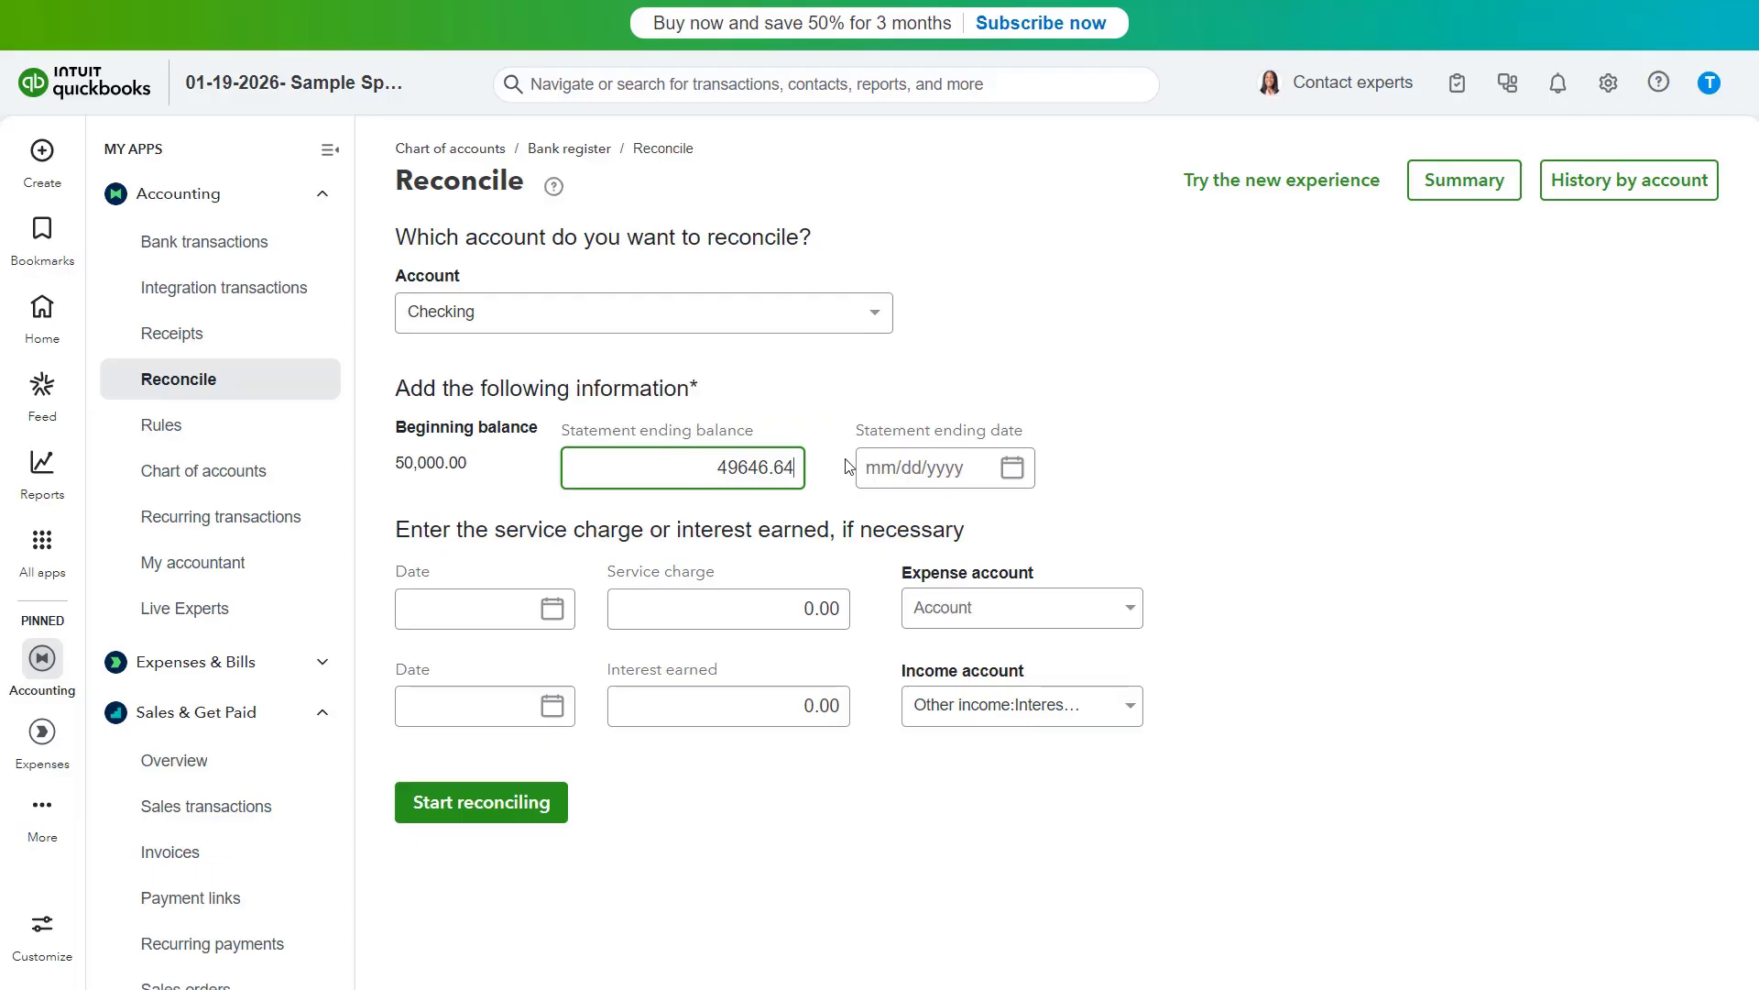
# - Set the statement ending date to 01/31/2026
pyautogui.click(1012, 470)
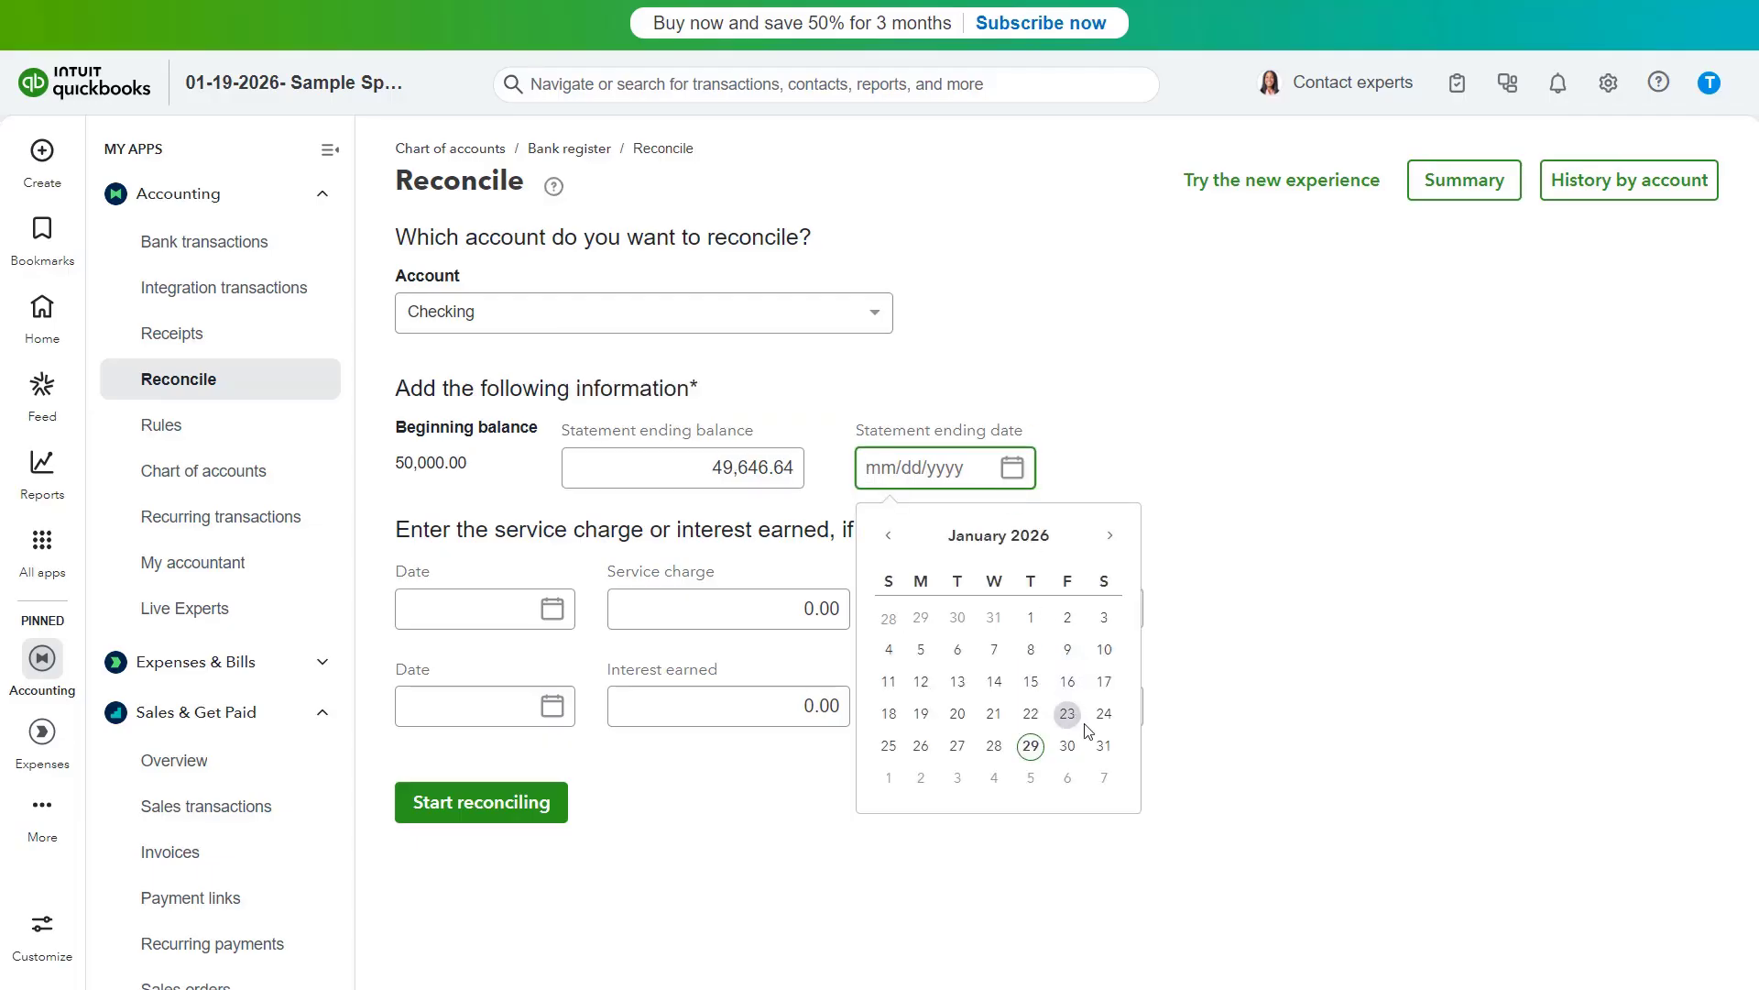
pyautogui.click(1107, 753)
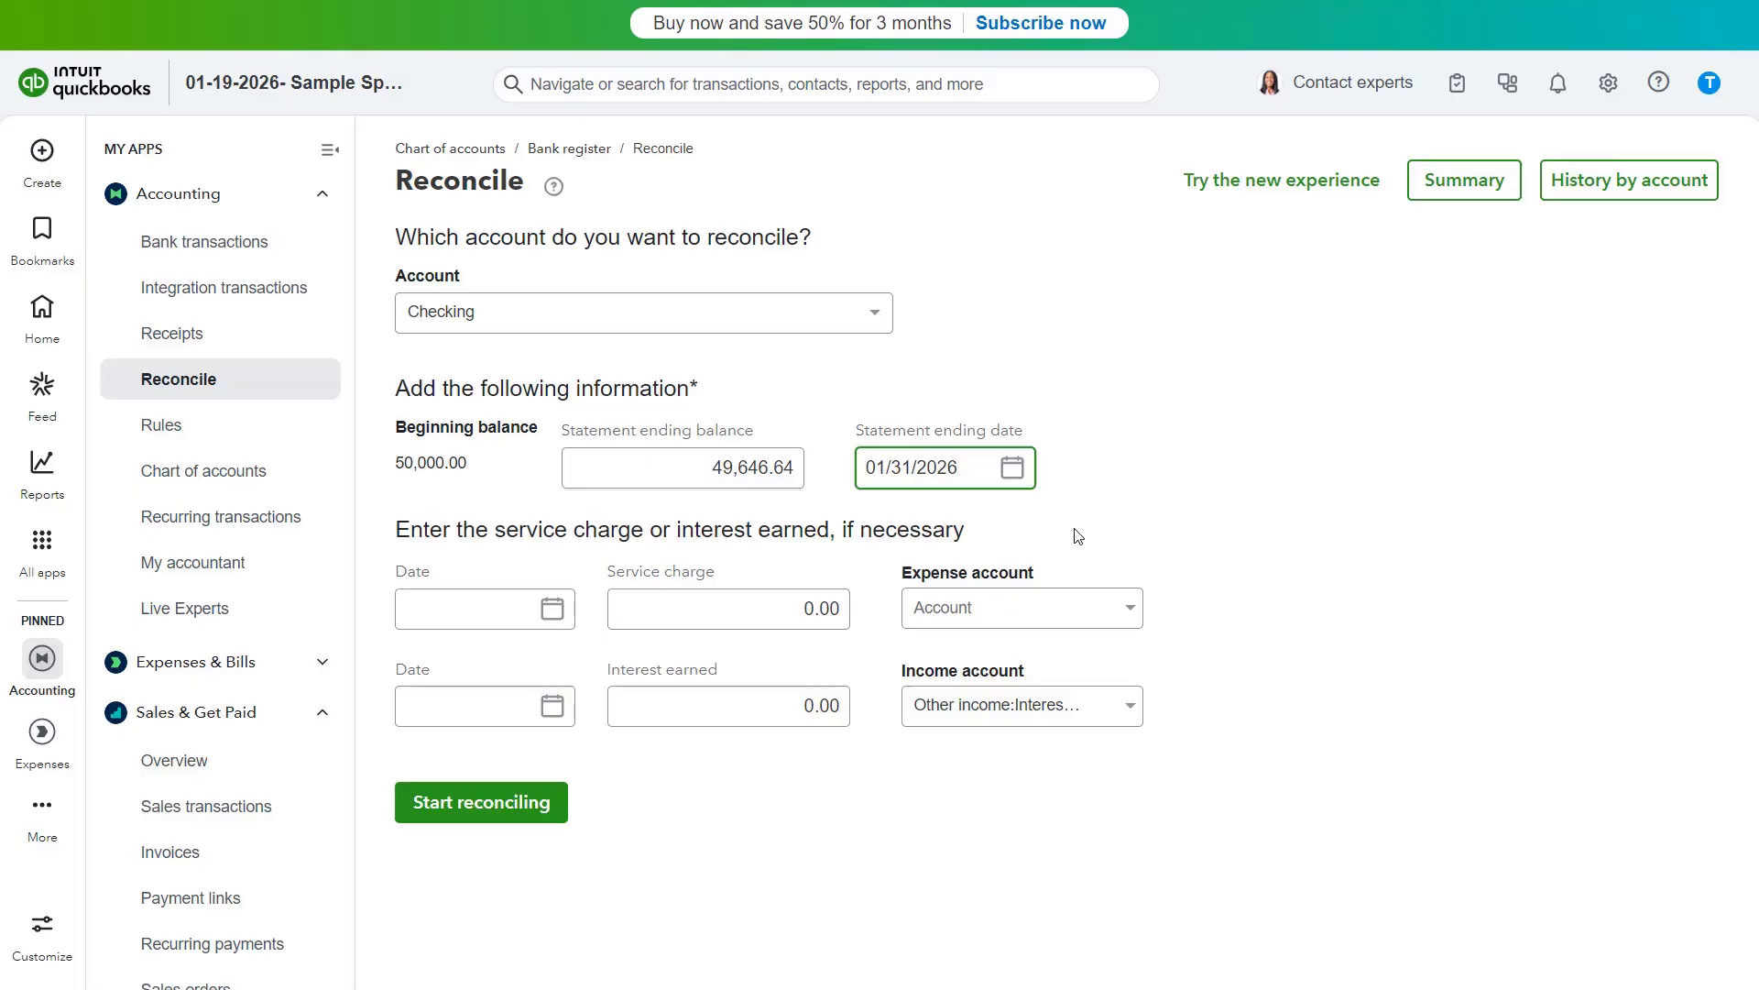
pyautogui.click(661, 532)
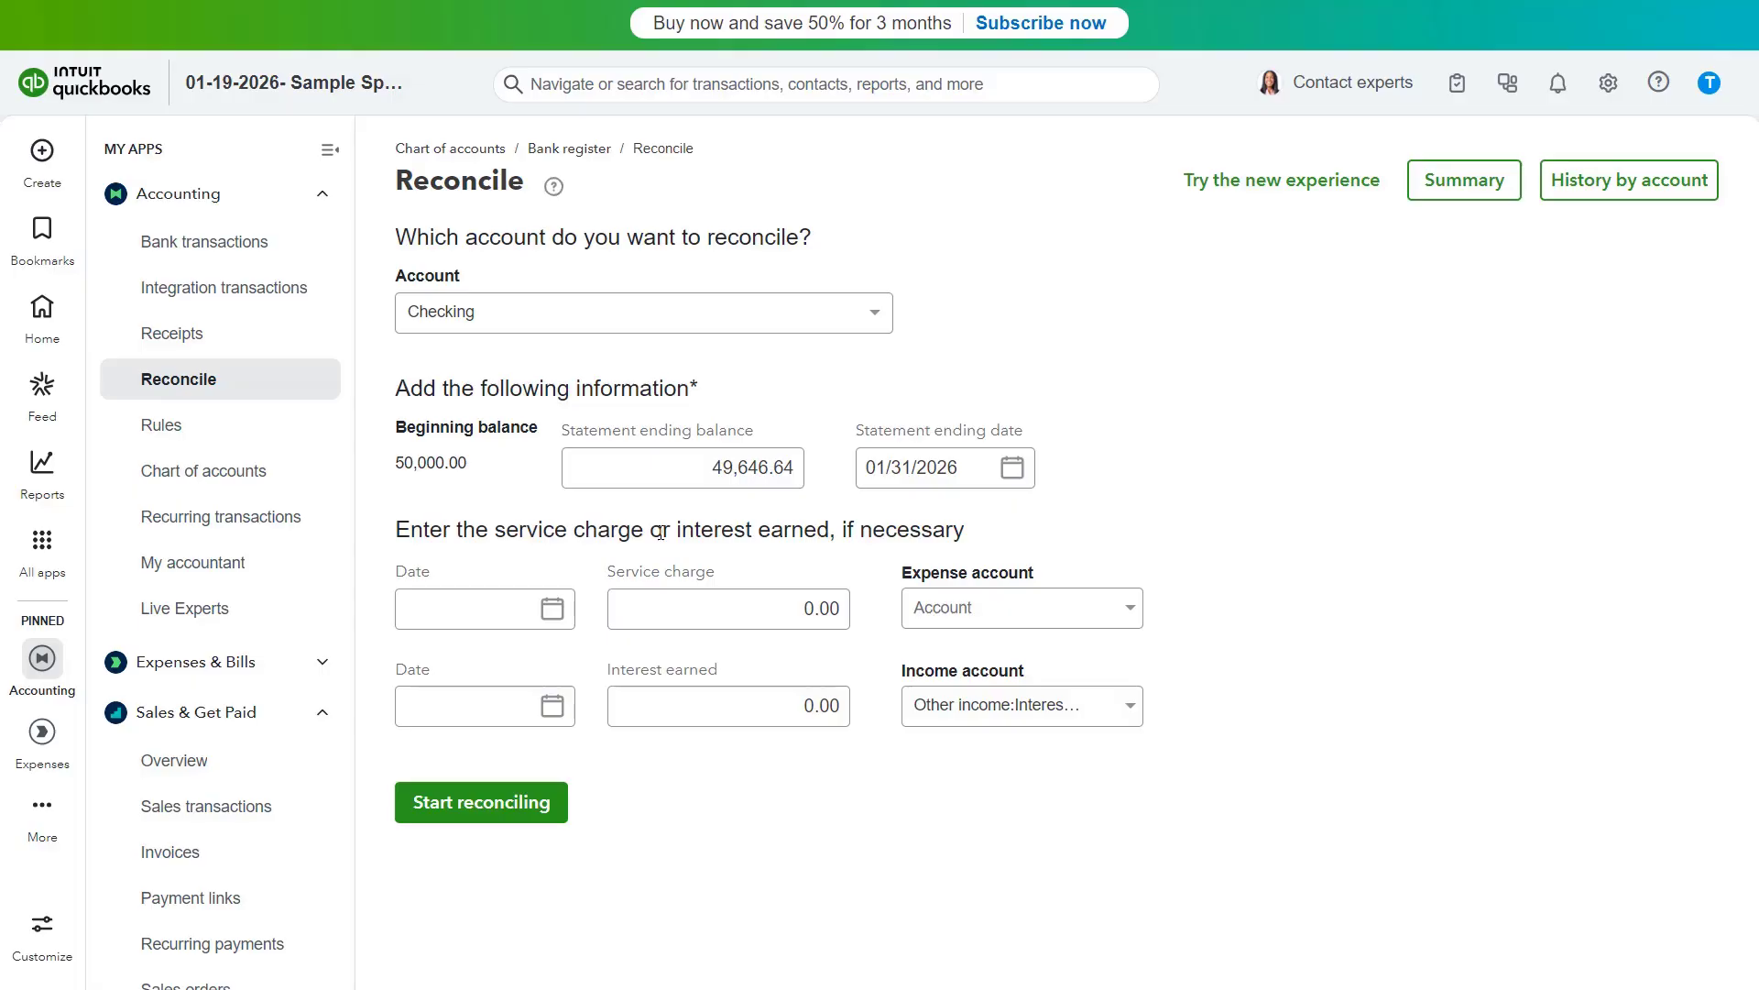
# - Enter 5.00 as interest earned, dated 01/31/2026
pyautogui.click(735, 603)
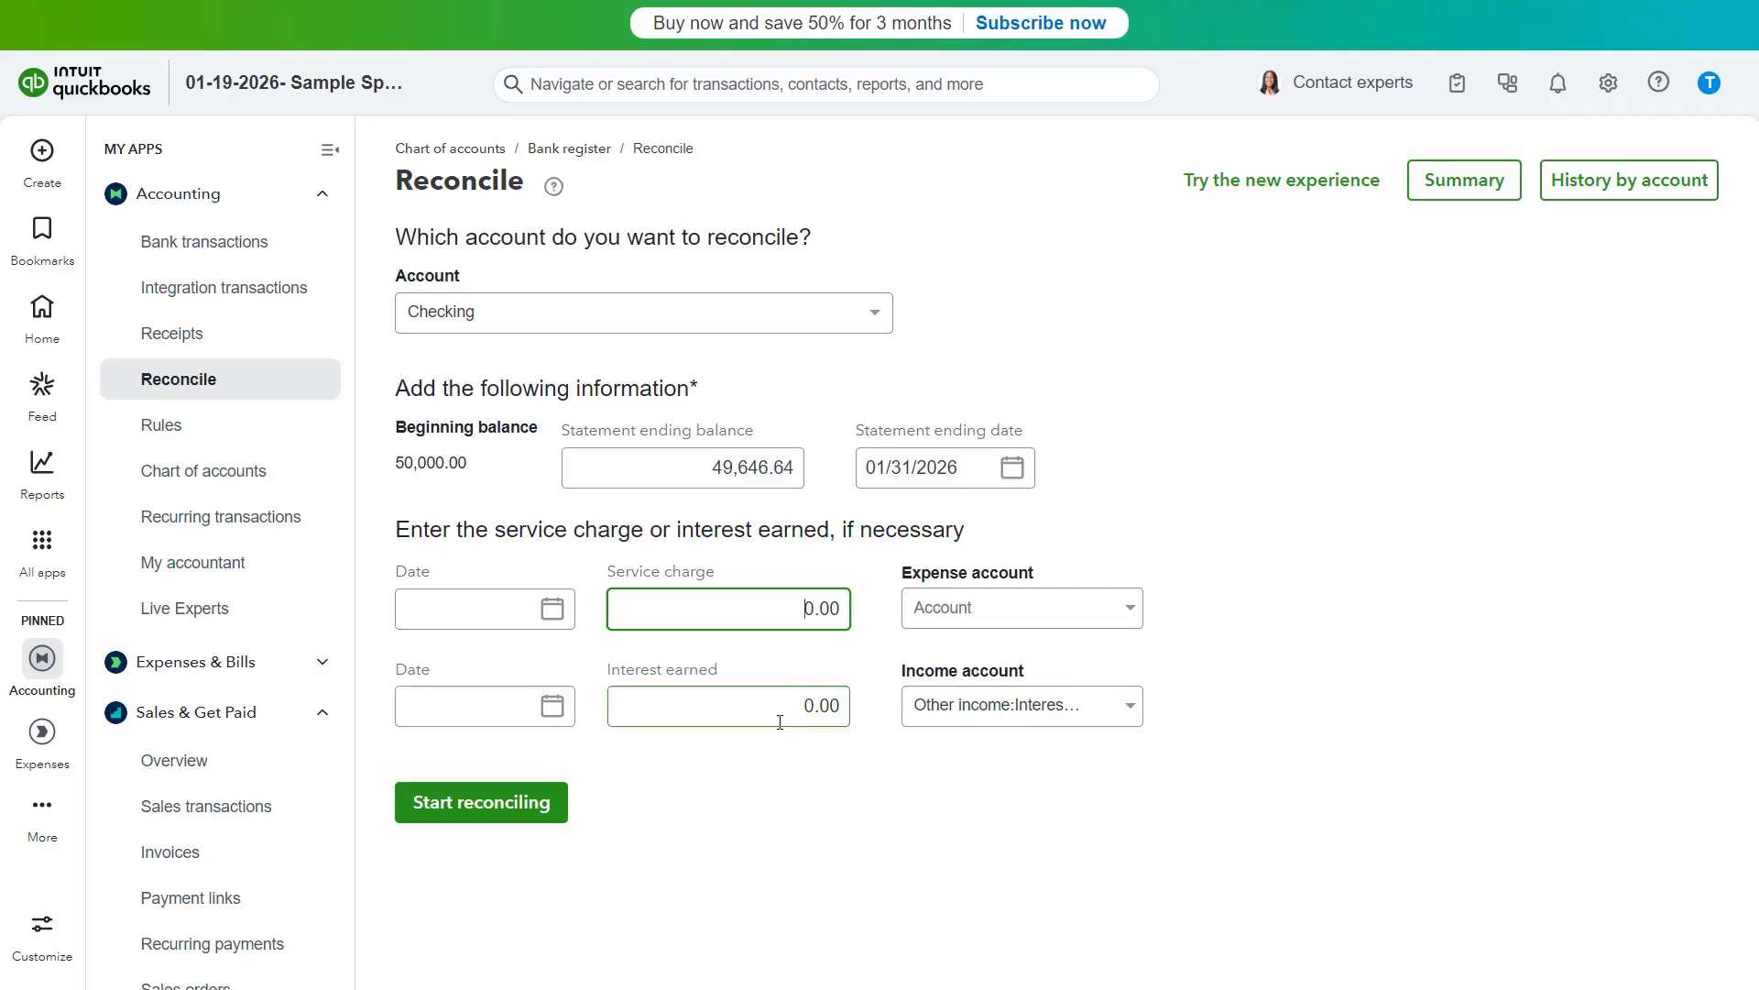
pyautogui.click(802, 704)
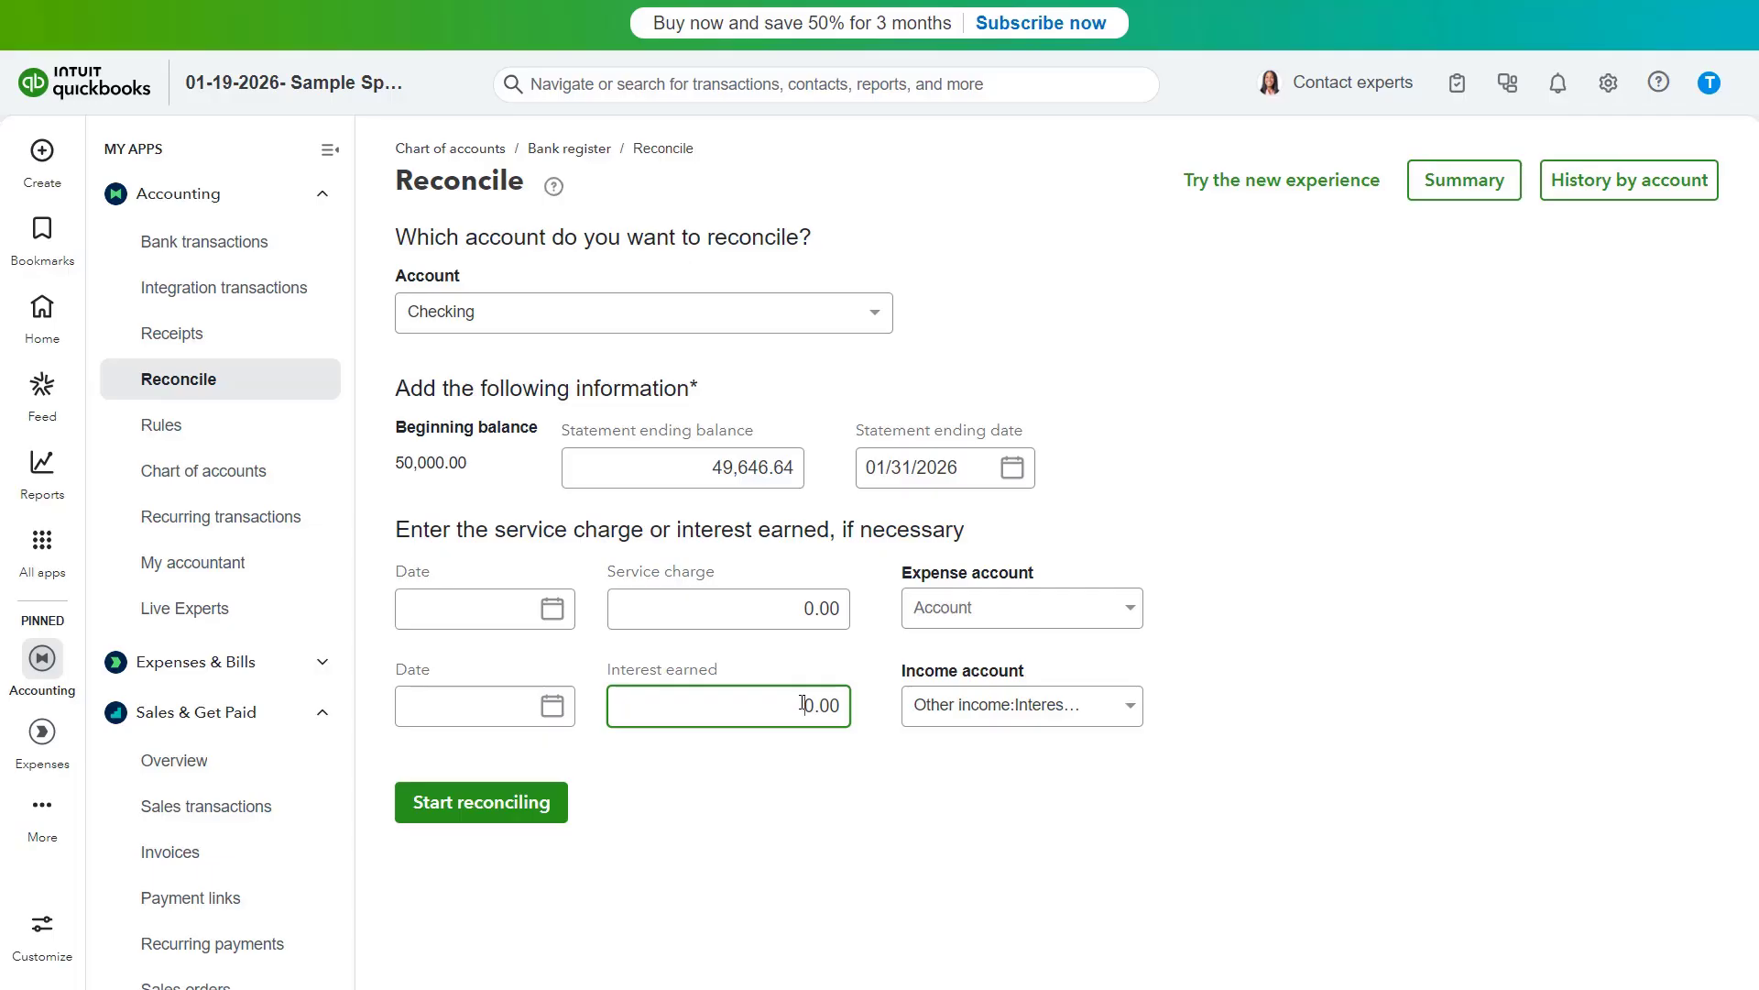
pyautogui.write('5')
pyautogui.click(553, 706)
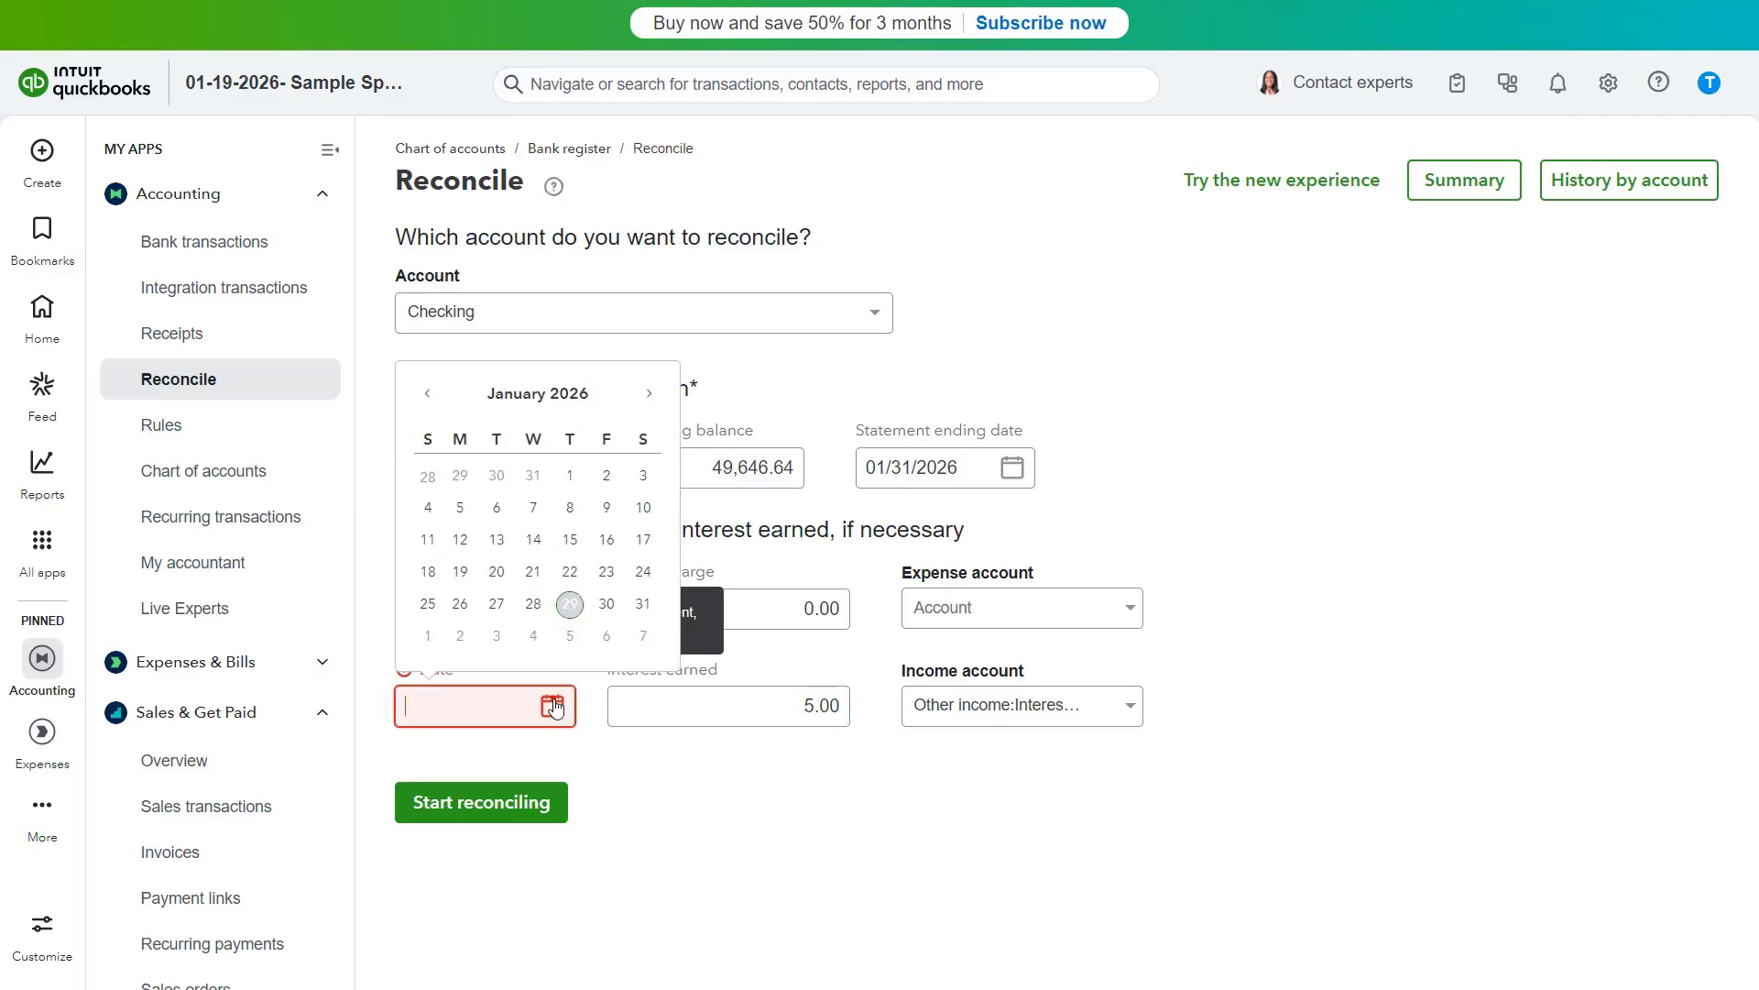
pyautogui.click(642, 603)
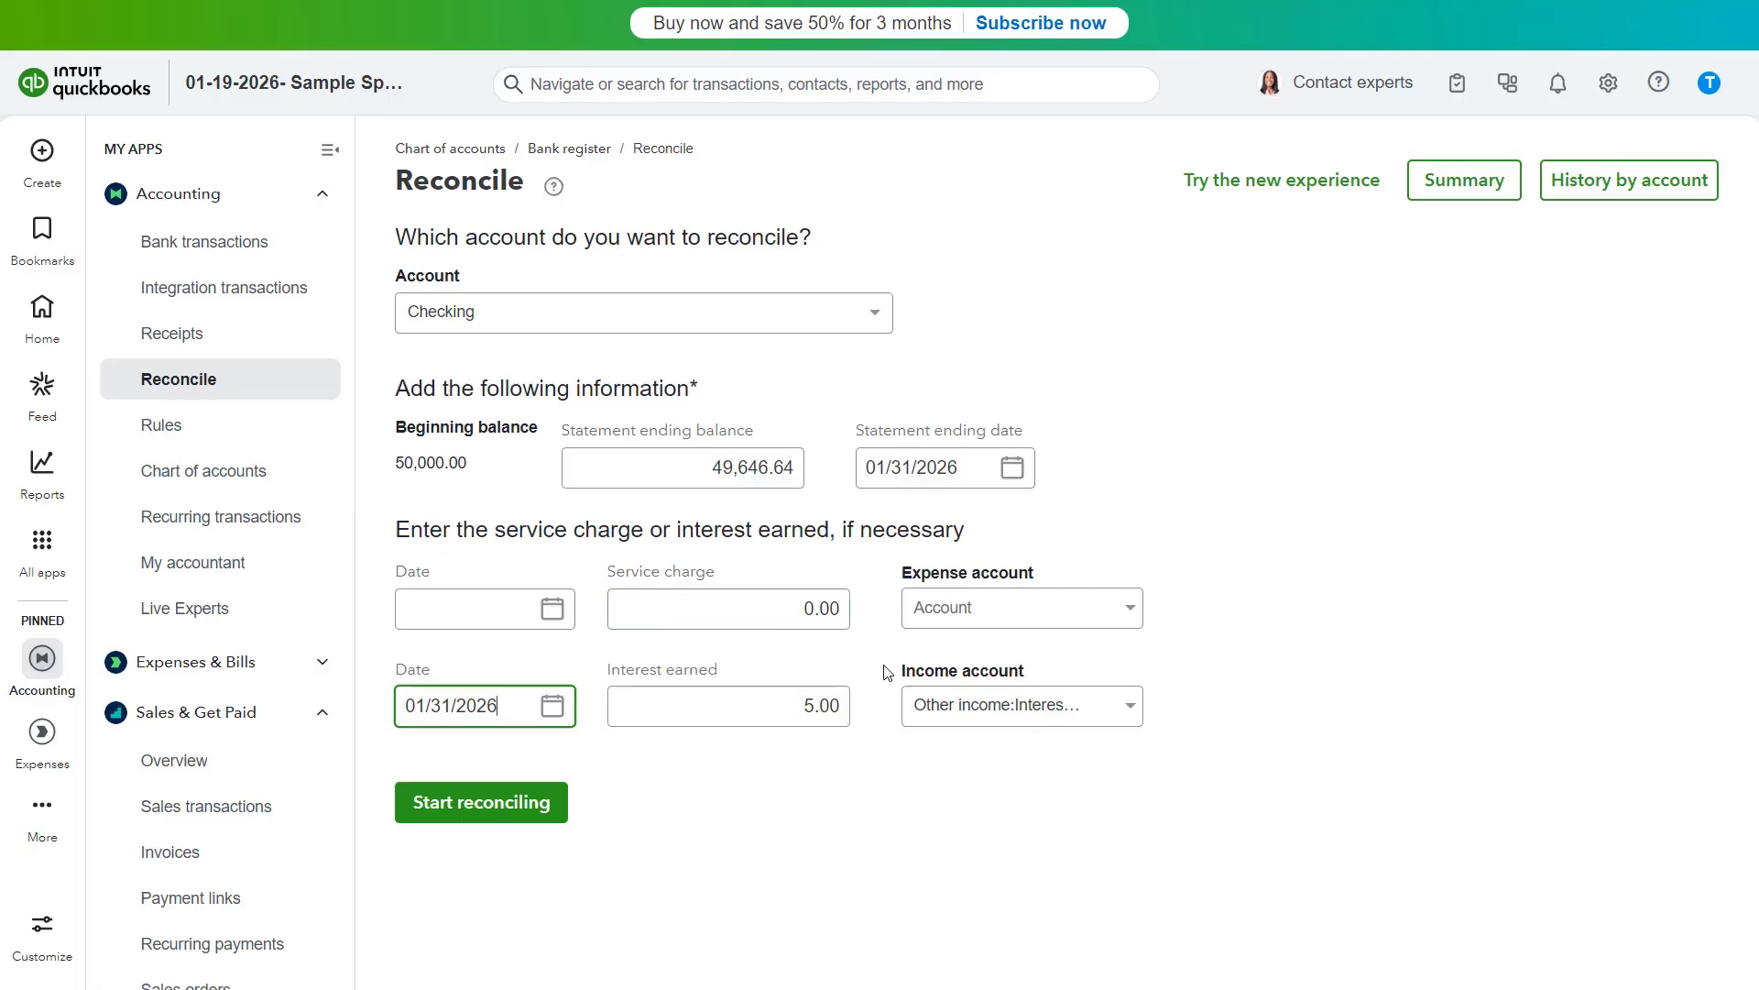
# - Review the income account list, keeping Other income:Interest income, and start reconciling
pyautogui.click(1131, 707)
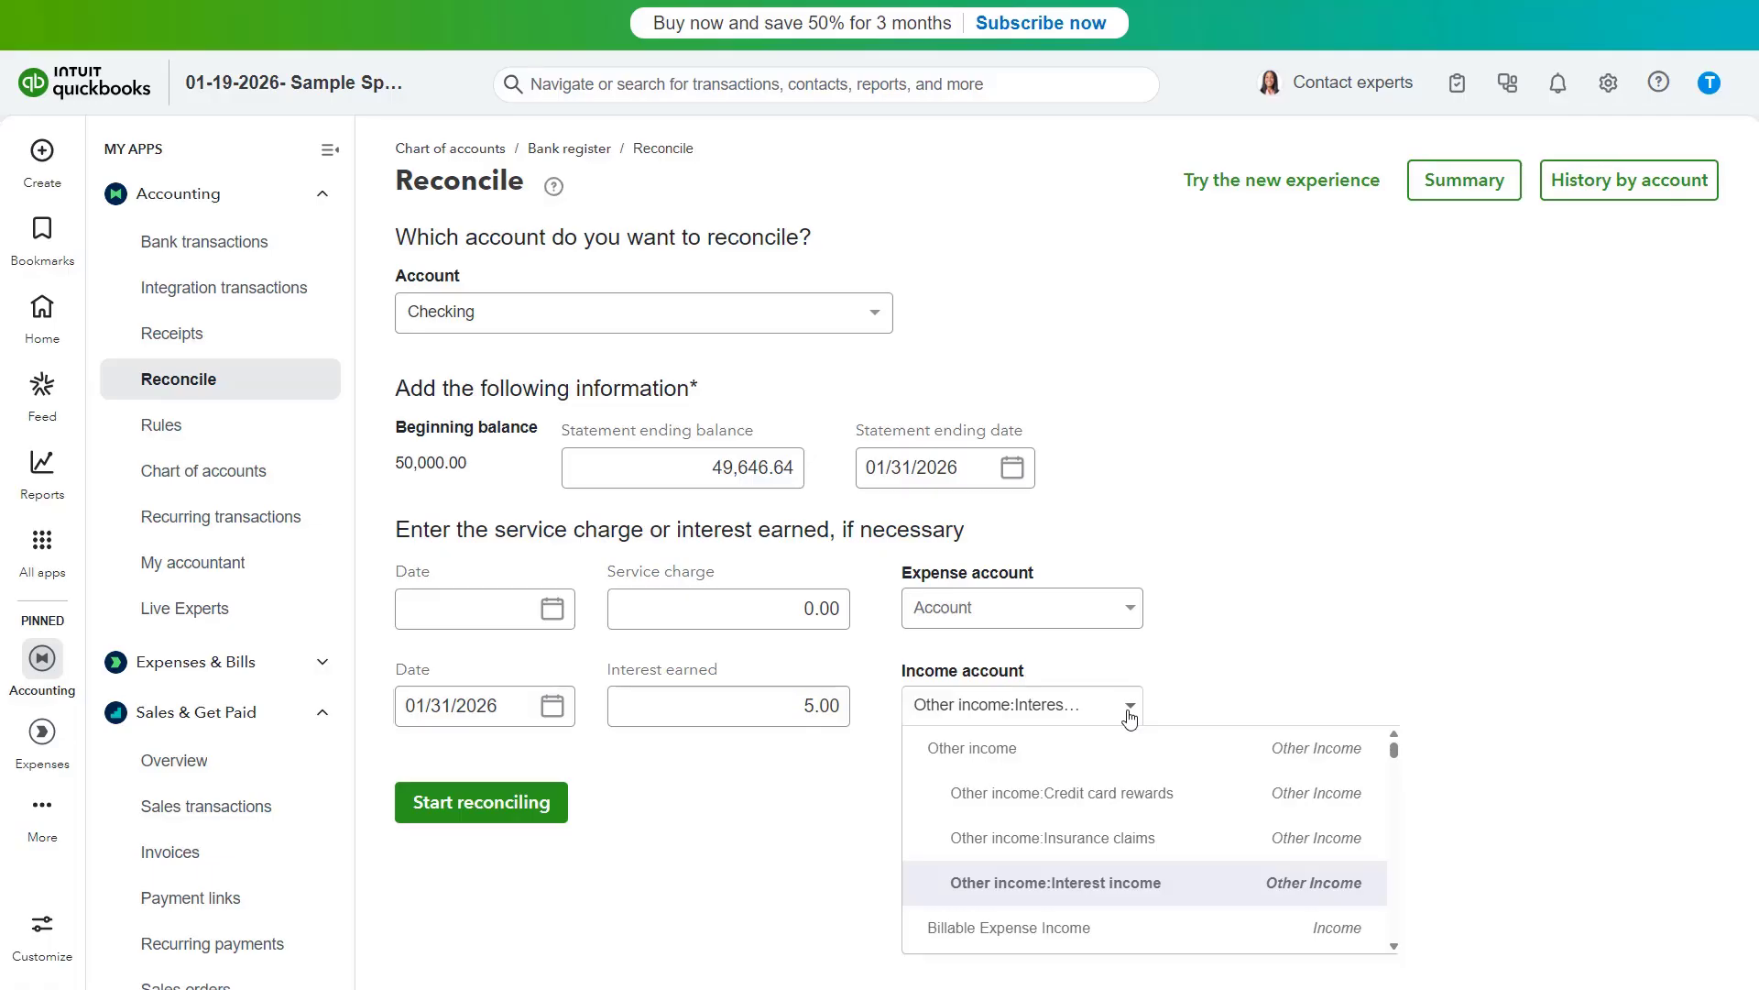
pyautogui.click(1131, 708)
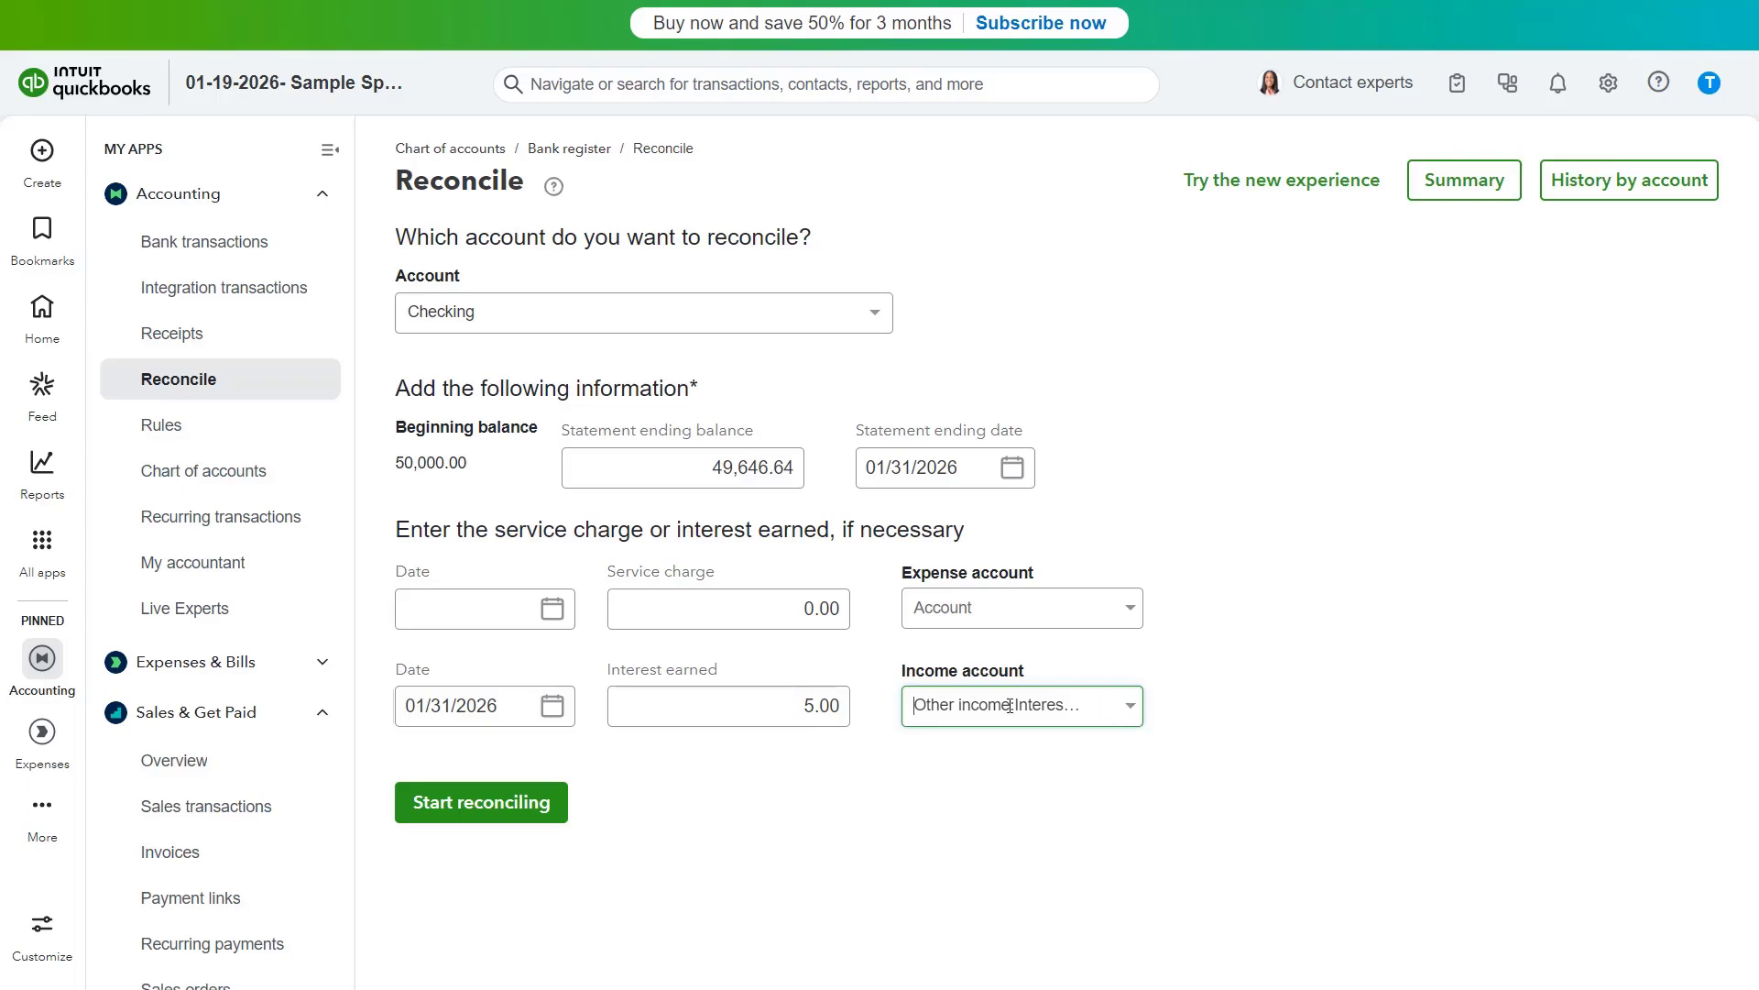
pyautogui.click(528, 810)
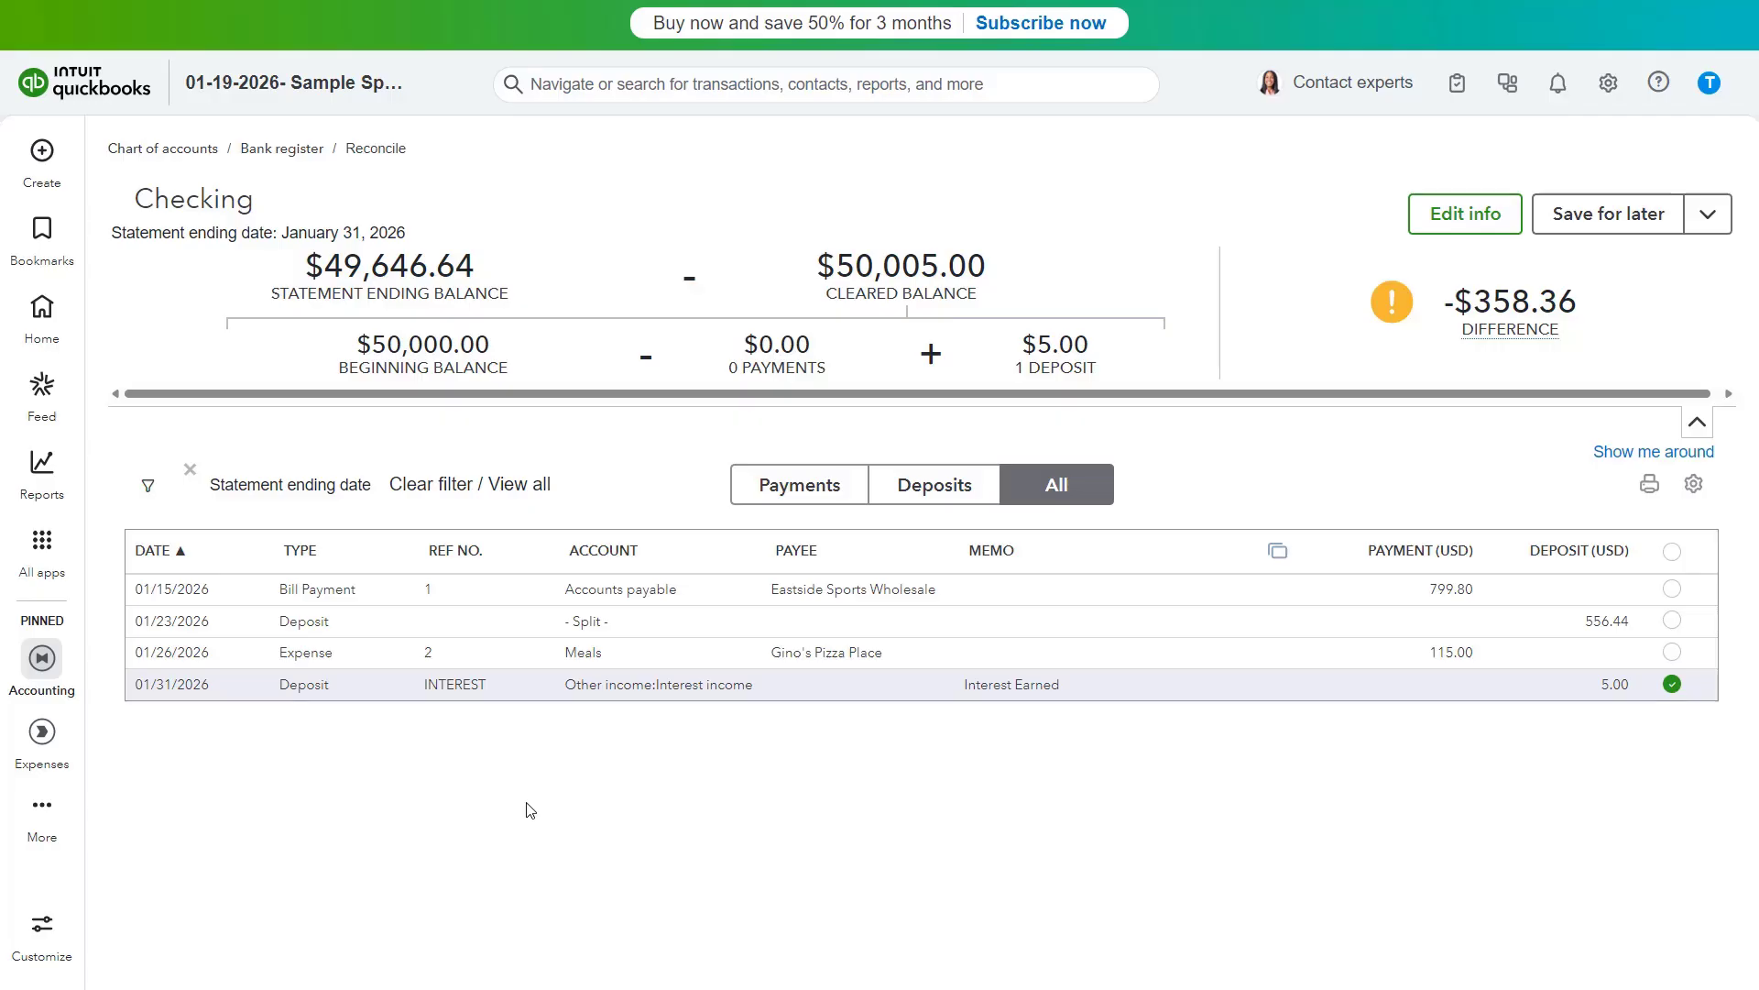
# - Filter the reconciliation list to show payments, deposits, and all transactions in turn
pyautogui.click(808, 495)
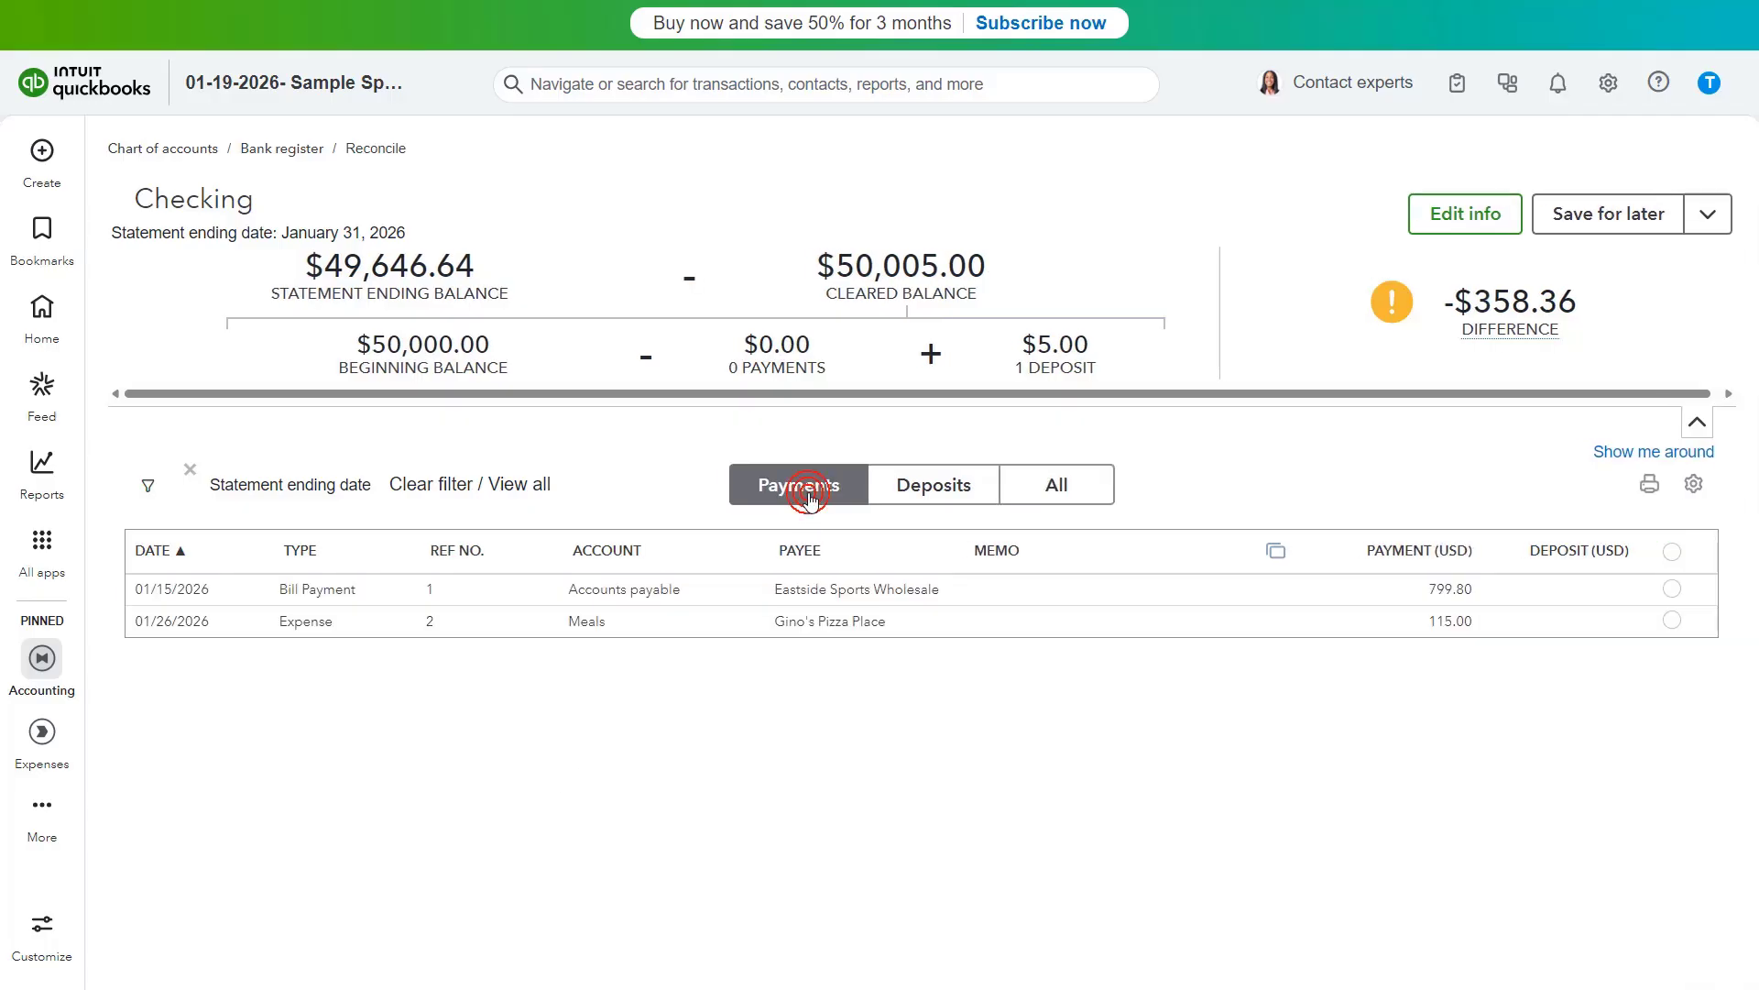
pyautogui.click(952, 498)
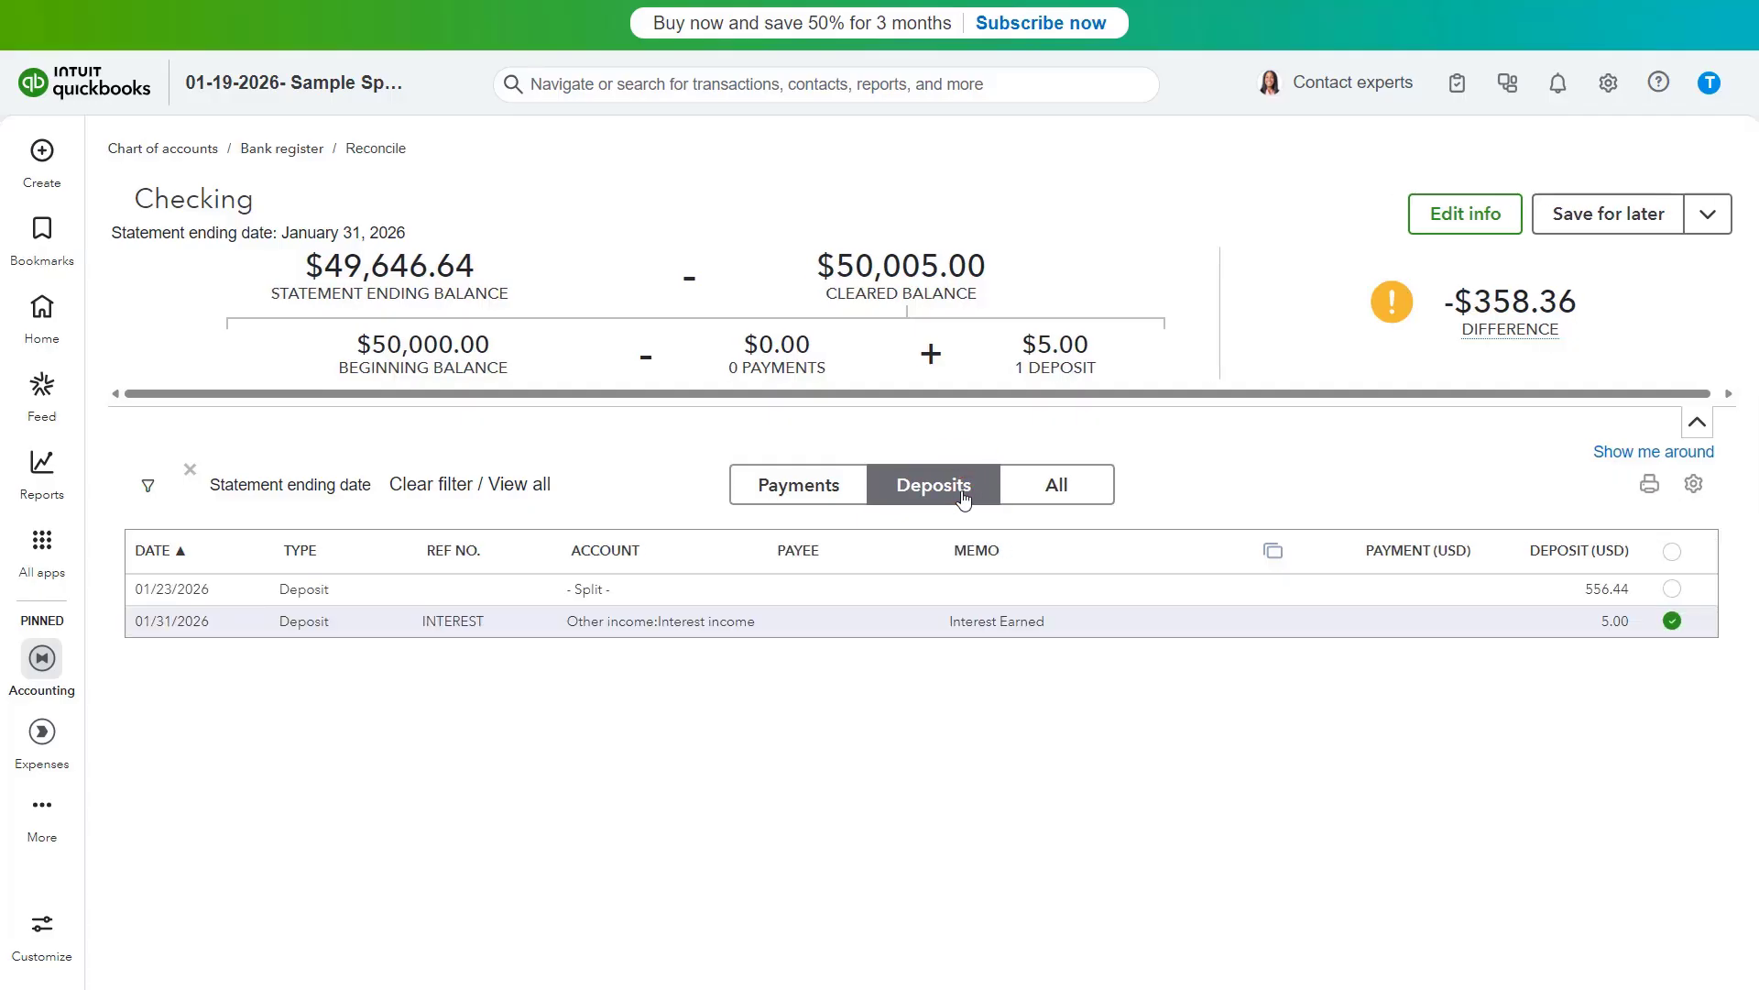
pyautogui.click(1059, 498)
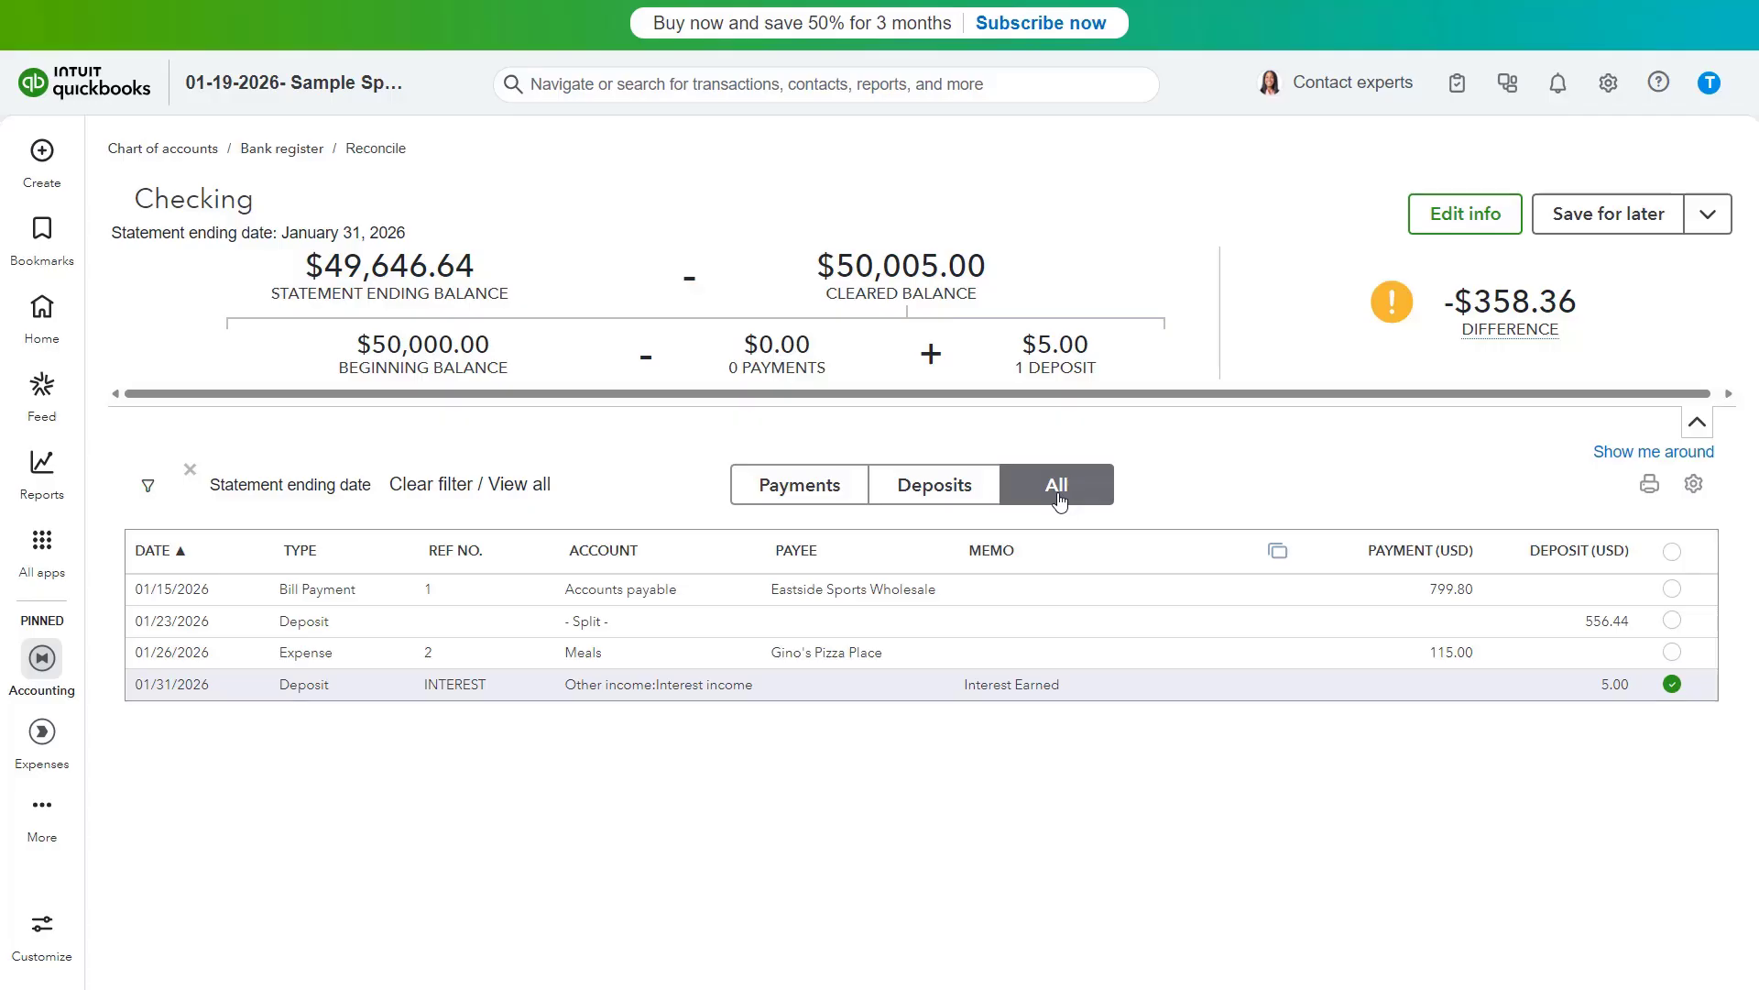
pyautogui.click(760, 493)
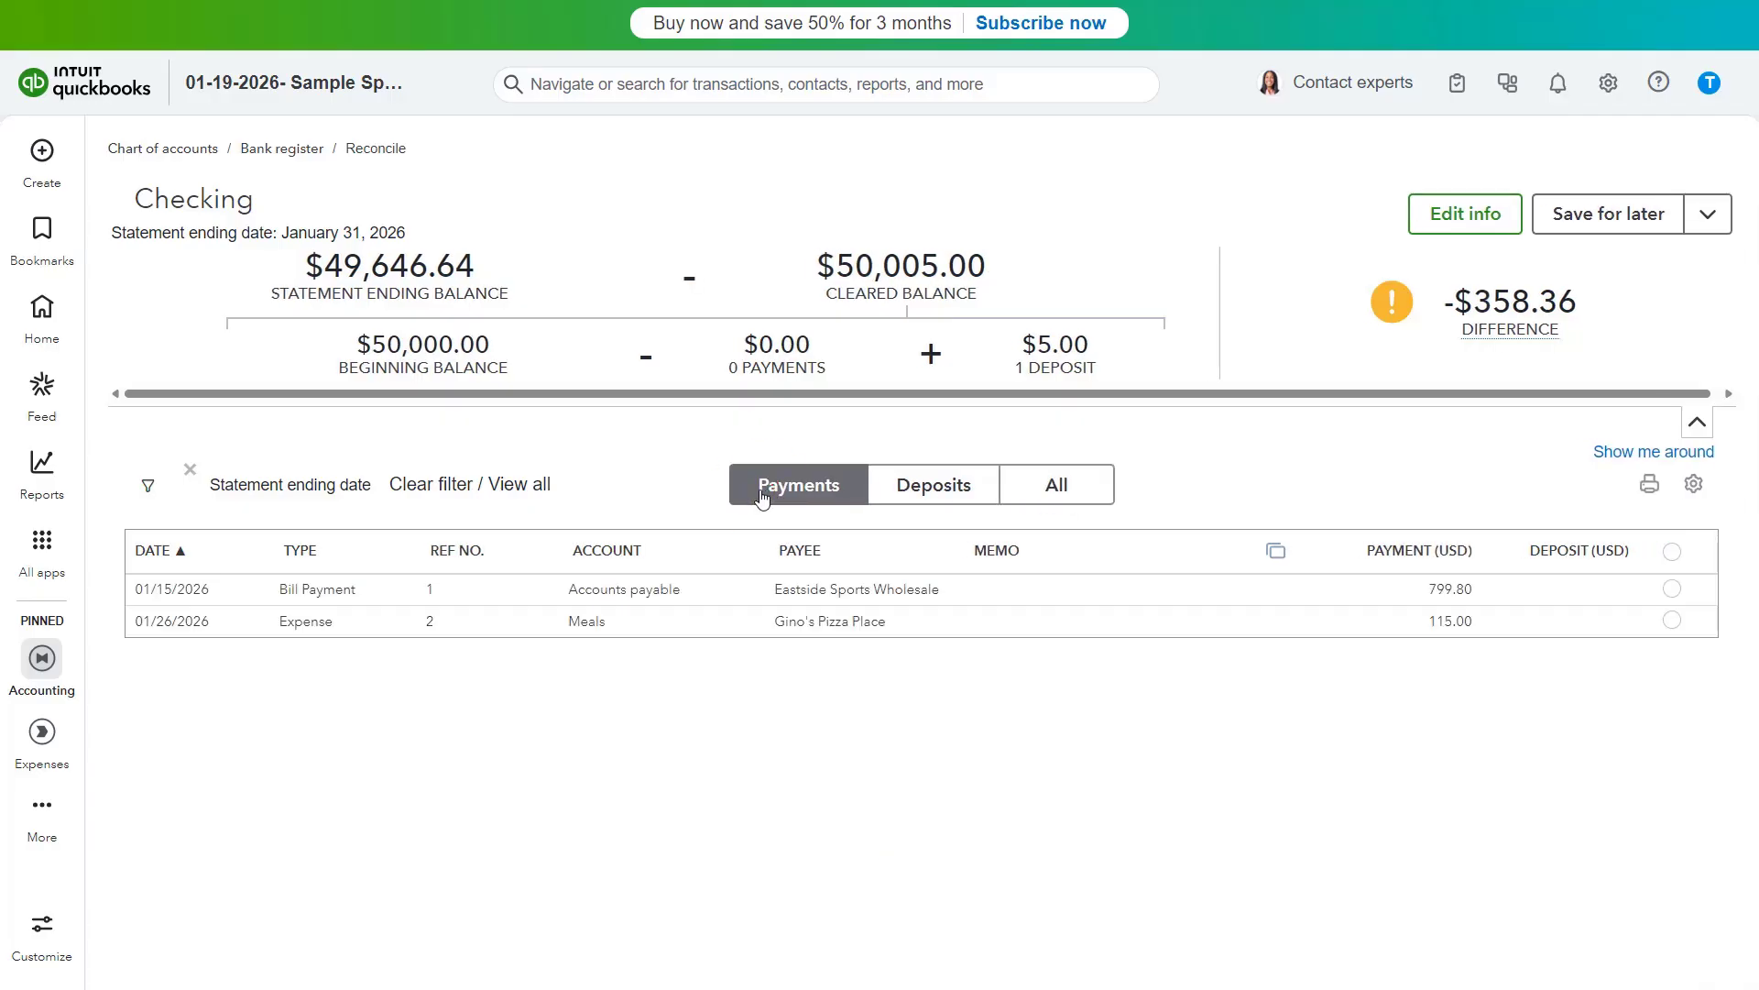
pyautogui.click(905, 500)
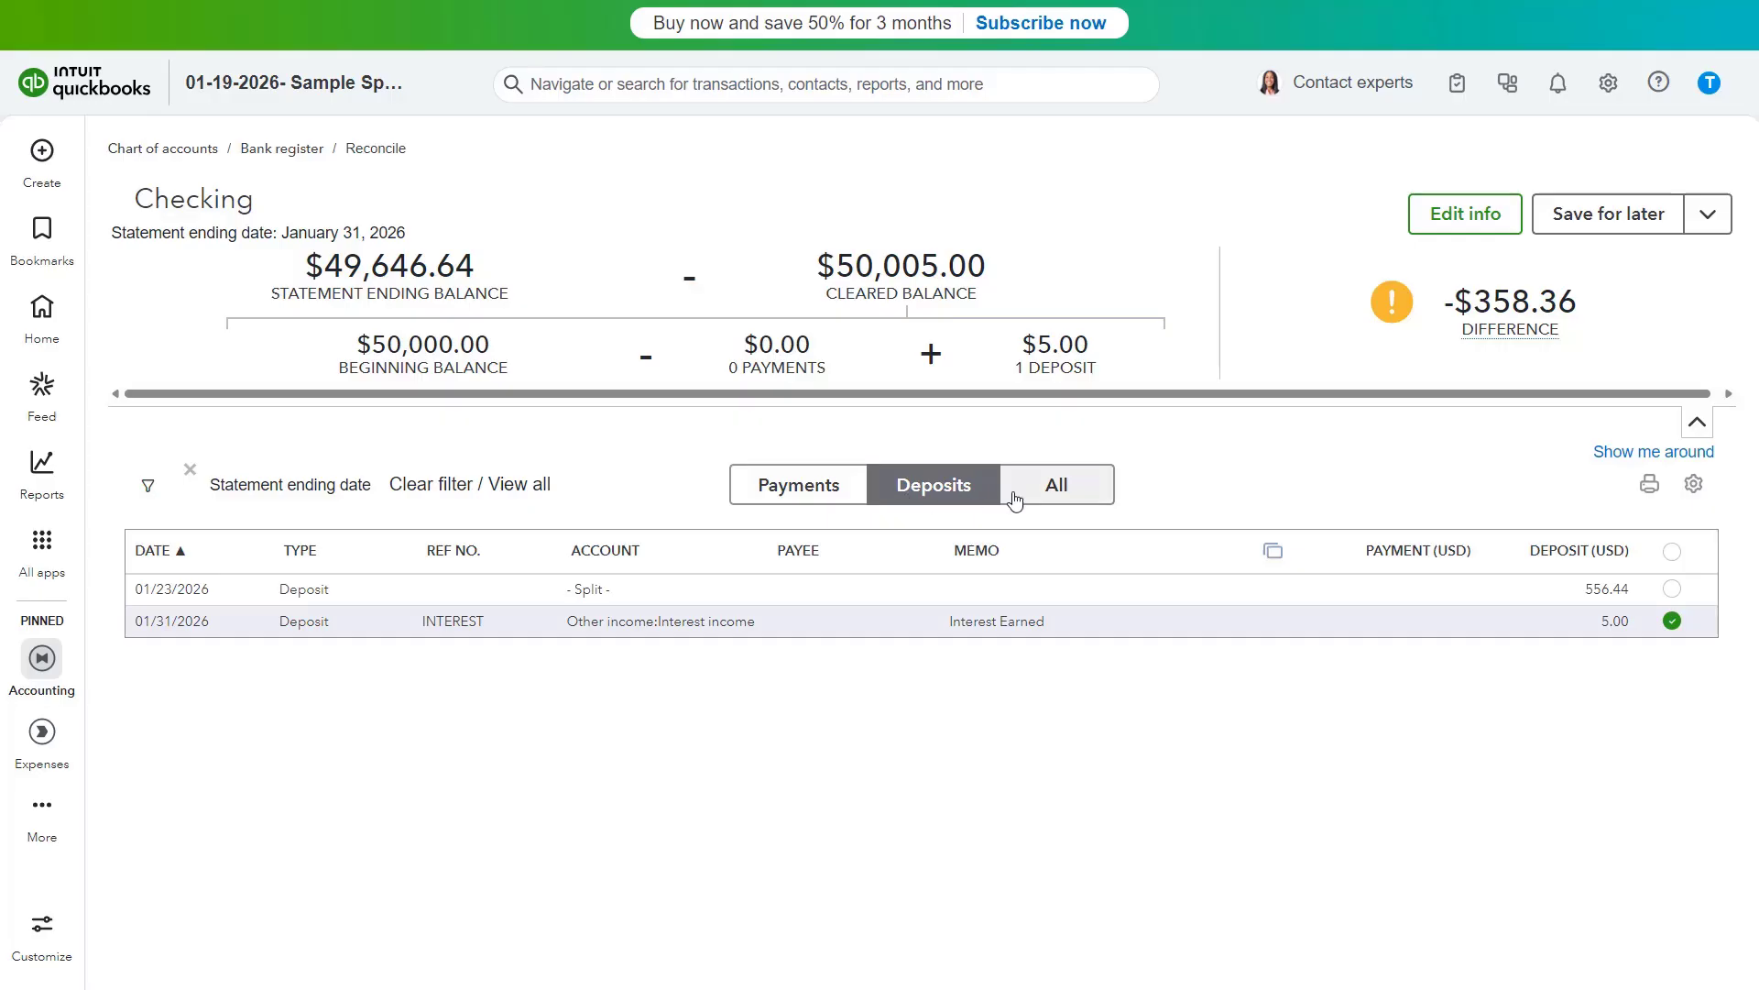
# - Review the transaction filter options and the statement information without changing them
pyautogui.click(1058, 495)
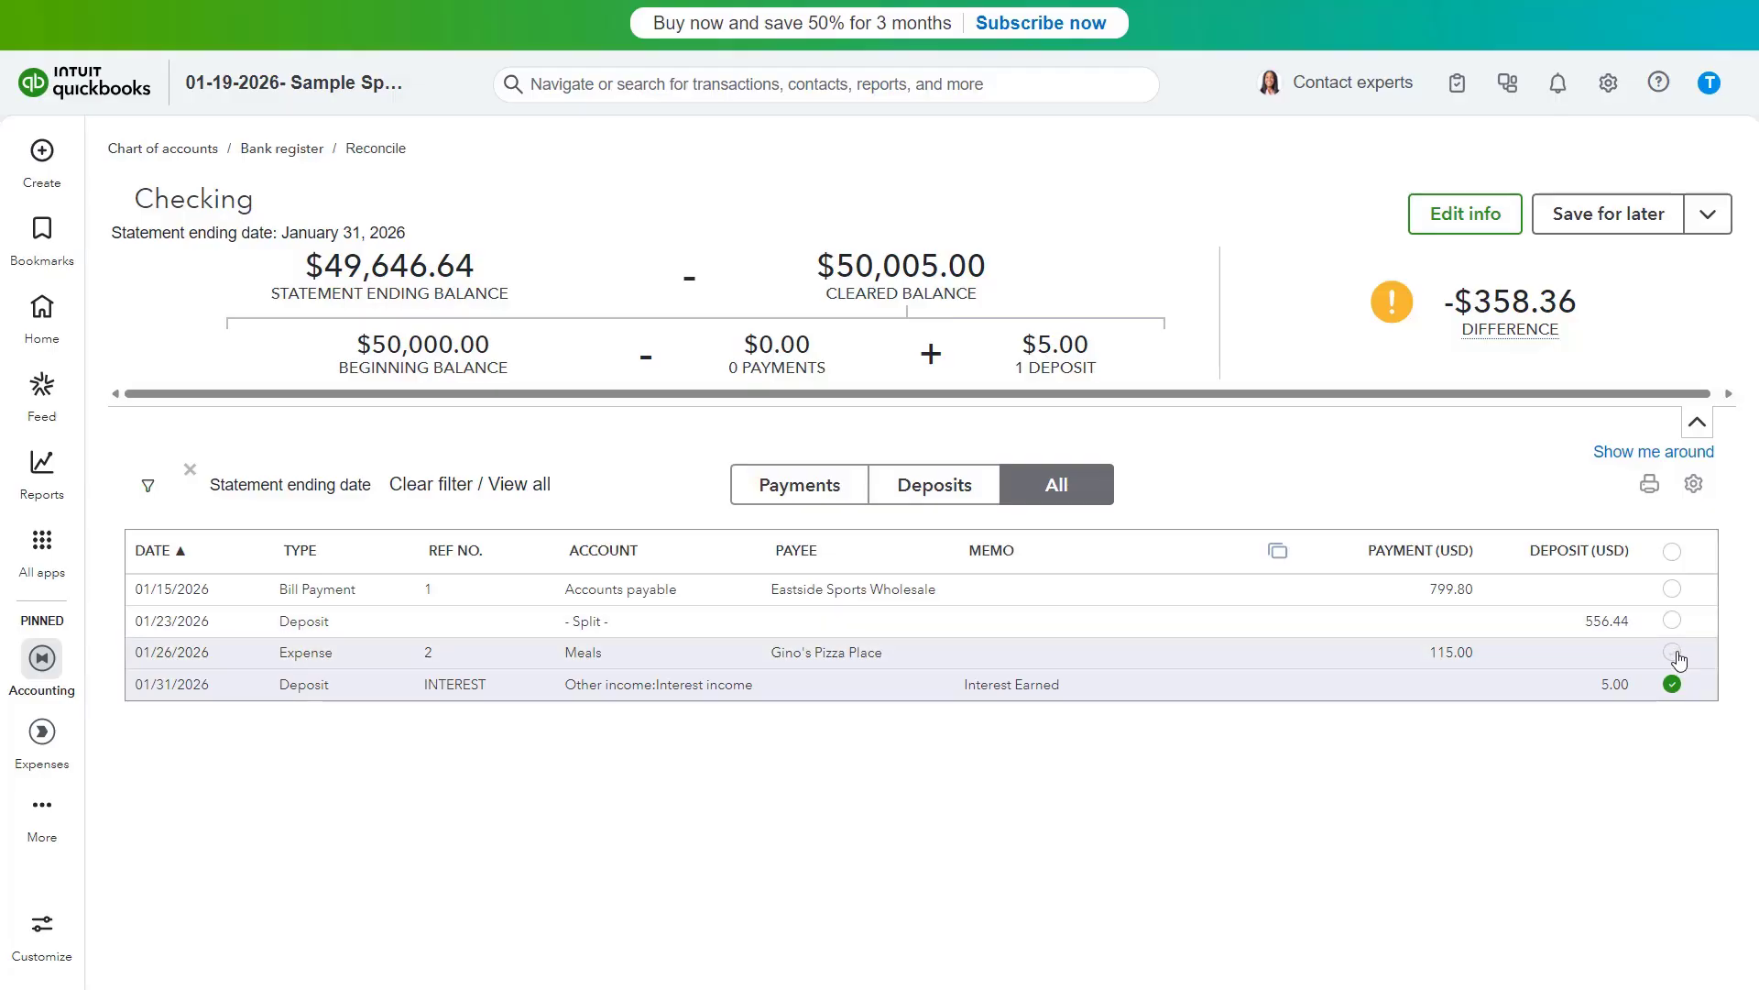
pyautogui.moveTo(1555, 334)
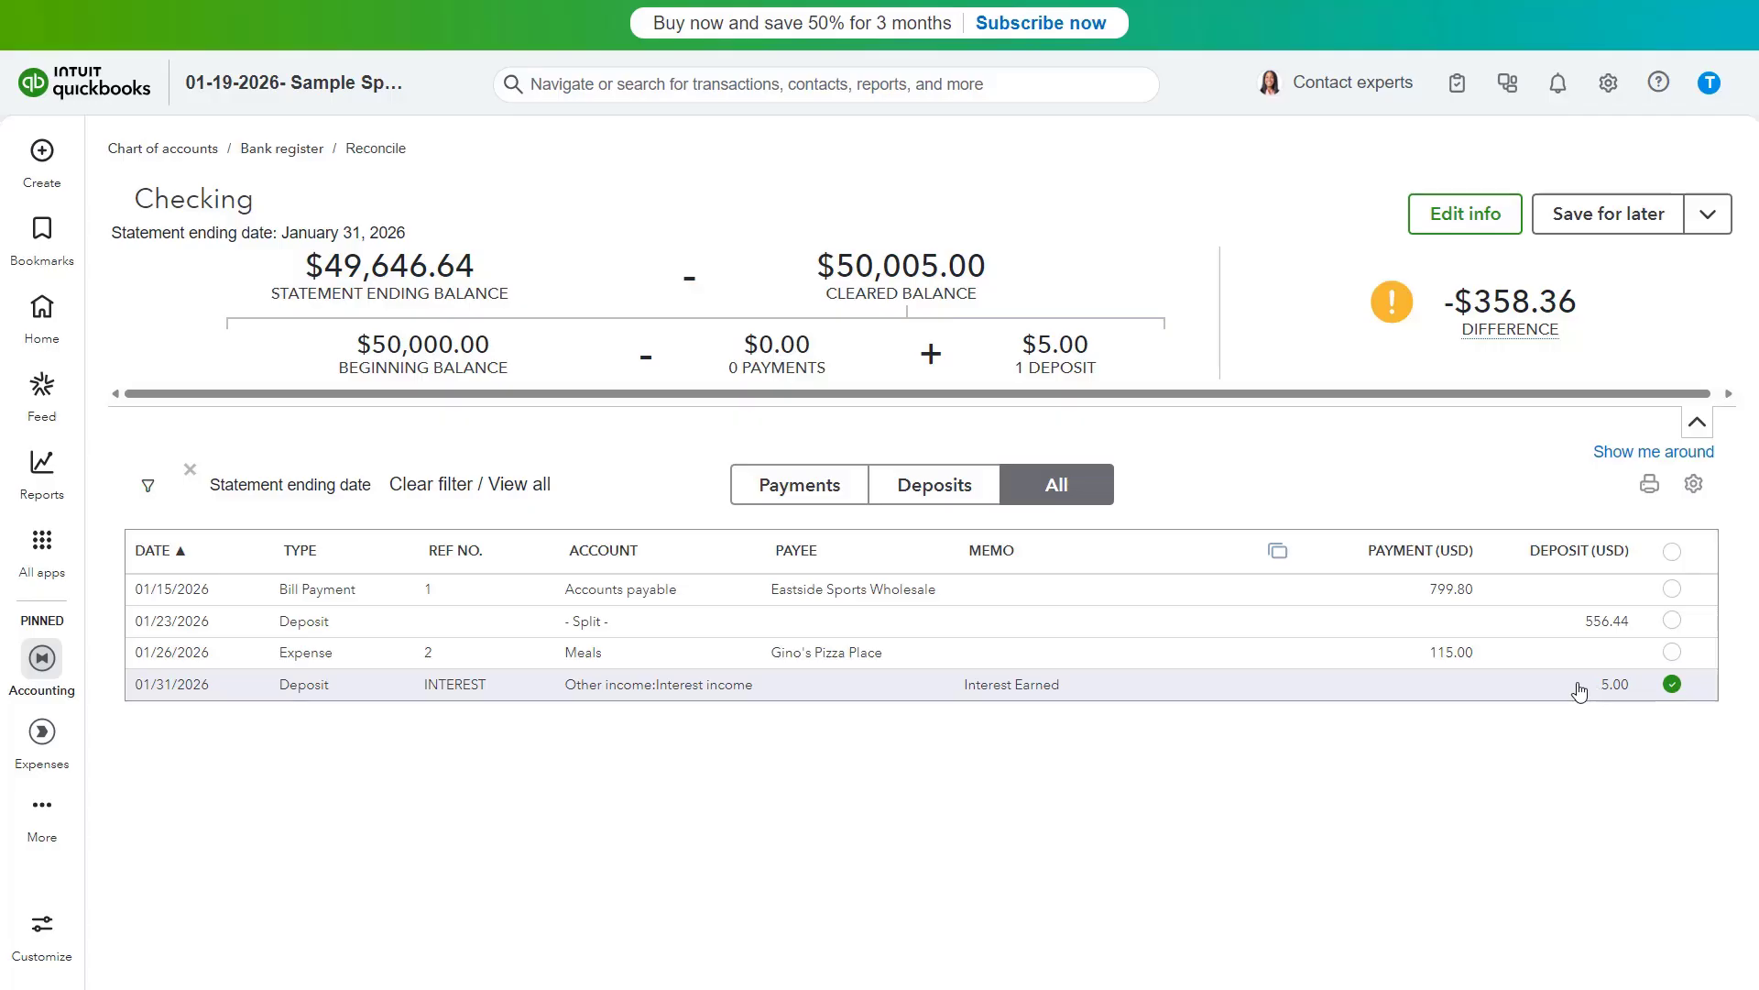
pyautogui.click(149, 486)
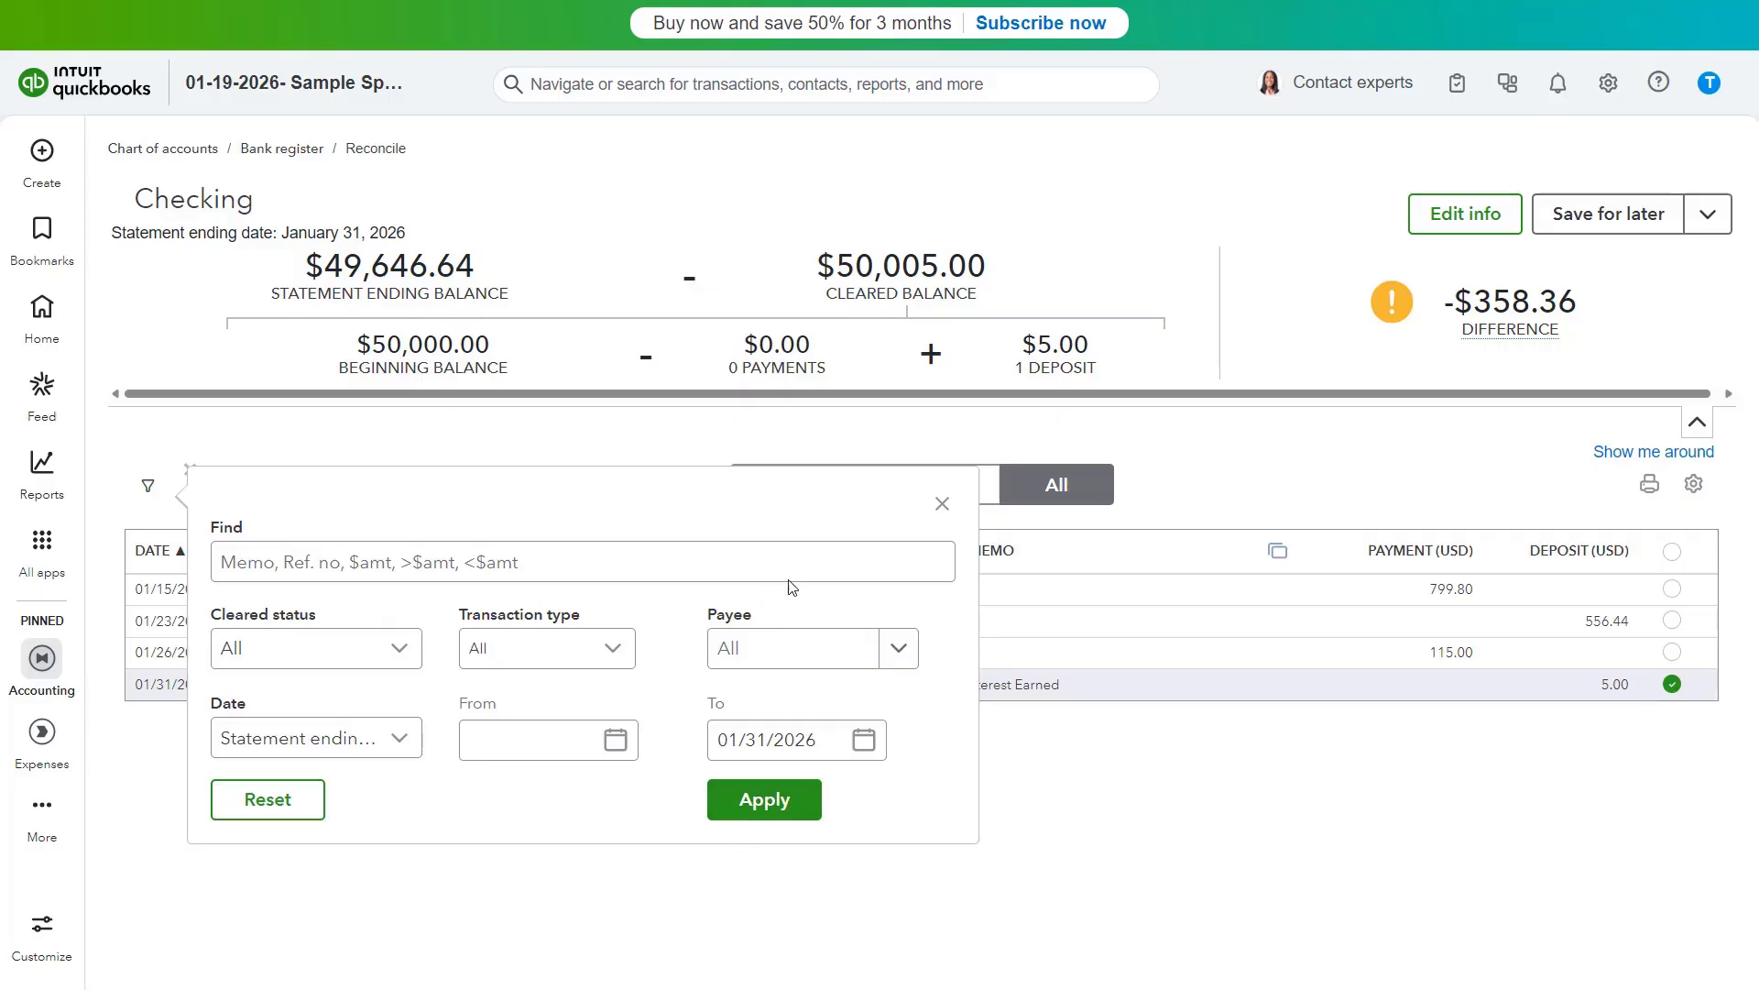
pyautogui.click(941, 504)
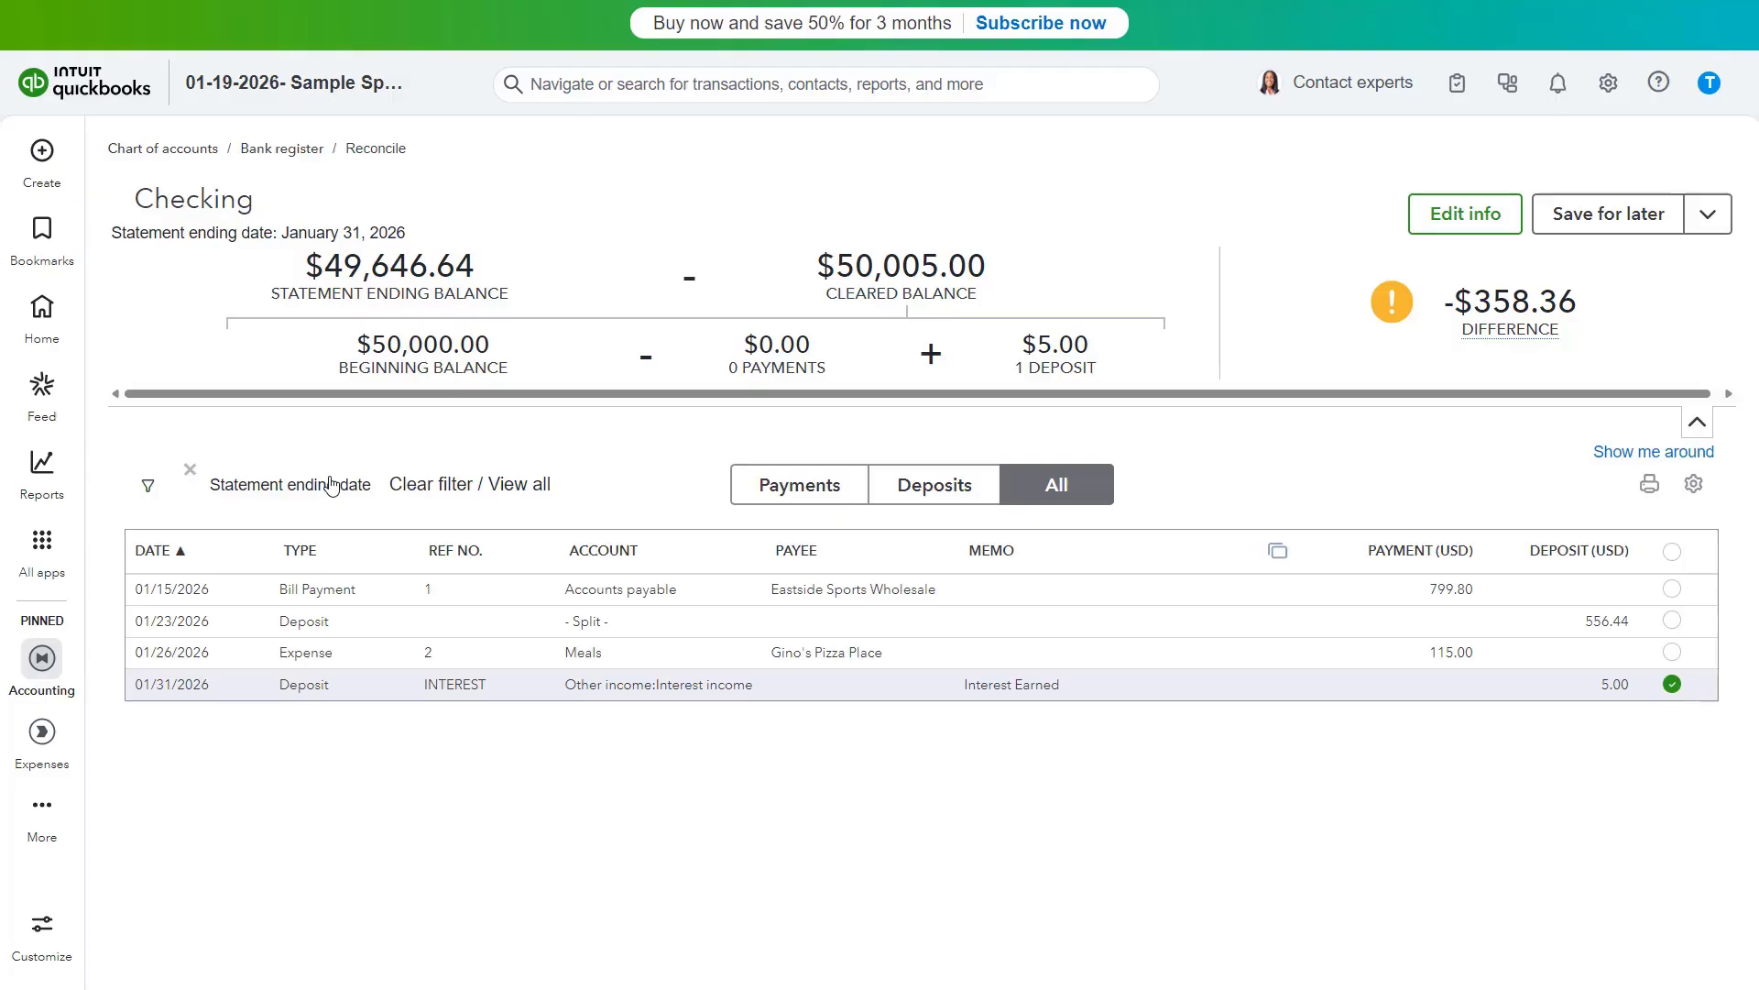
pyautogui.click(1433, 227)
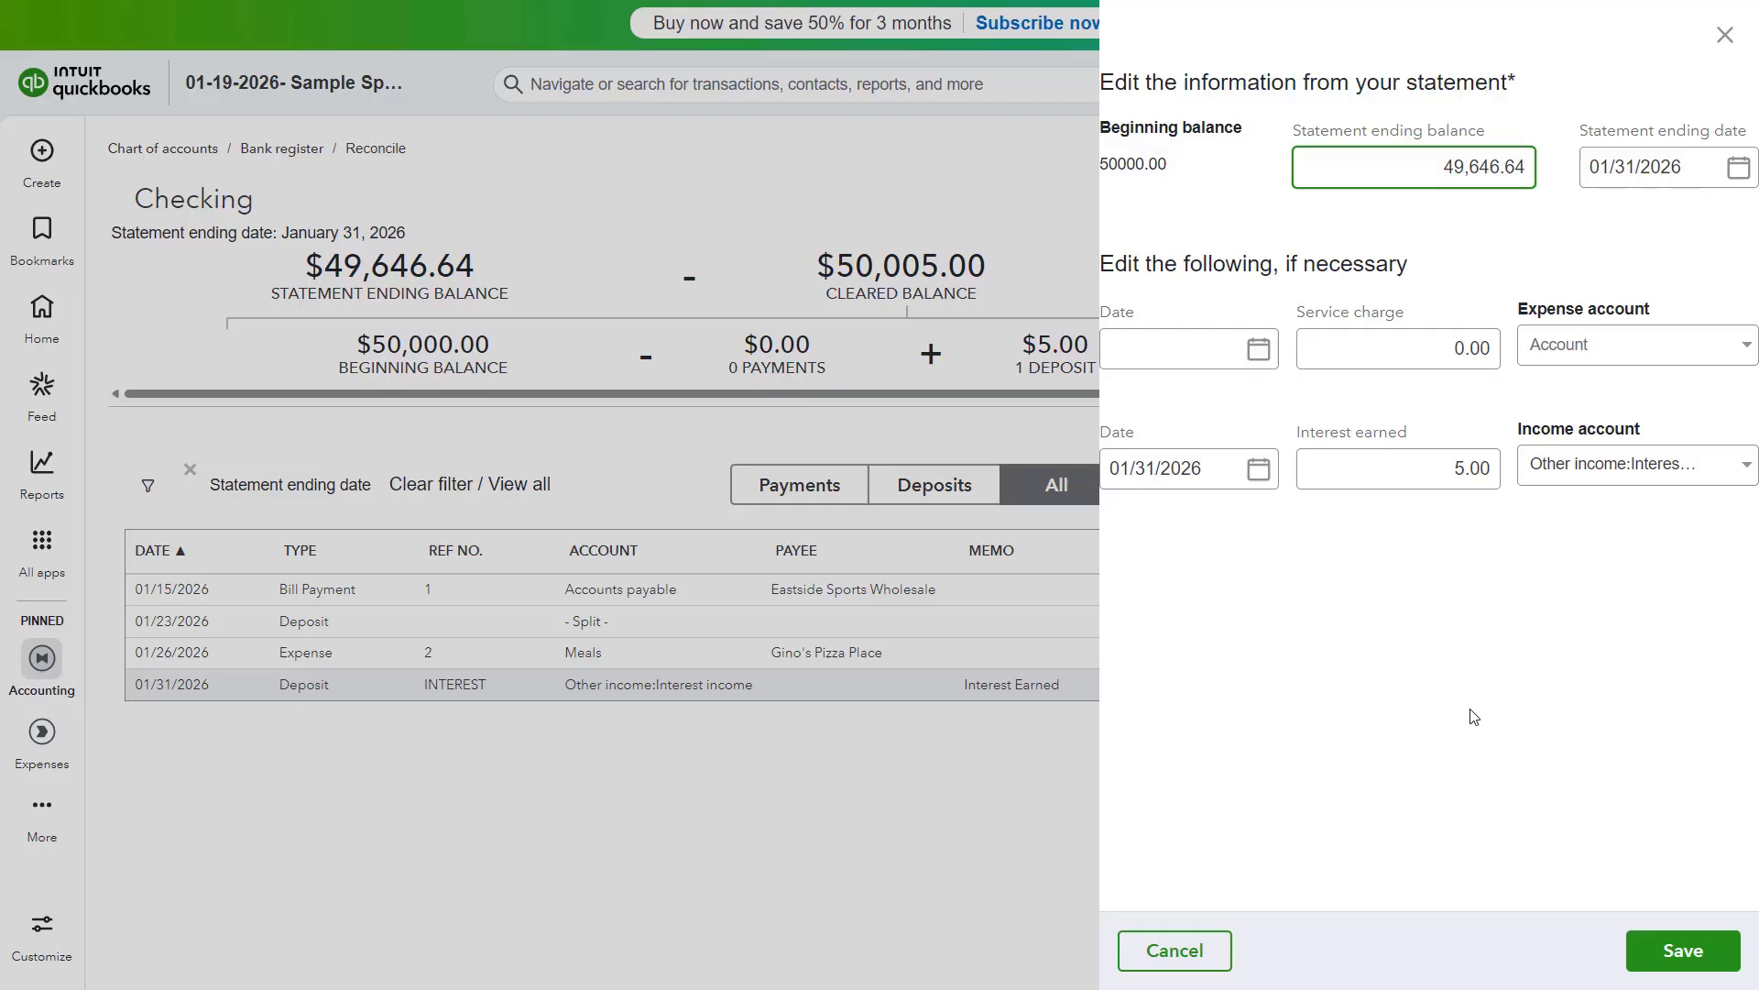
pyautogui.click(1196, 939)
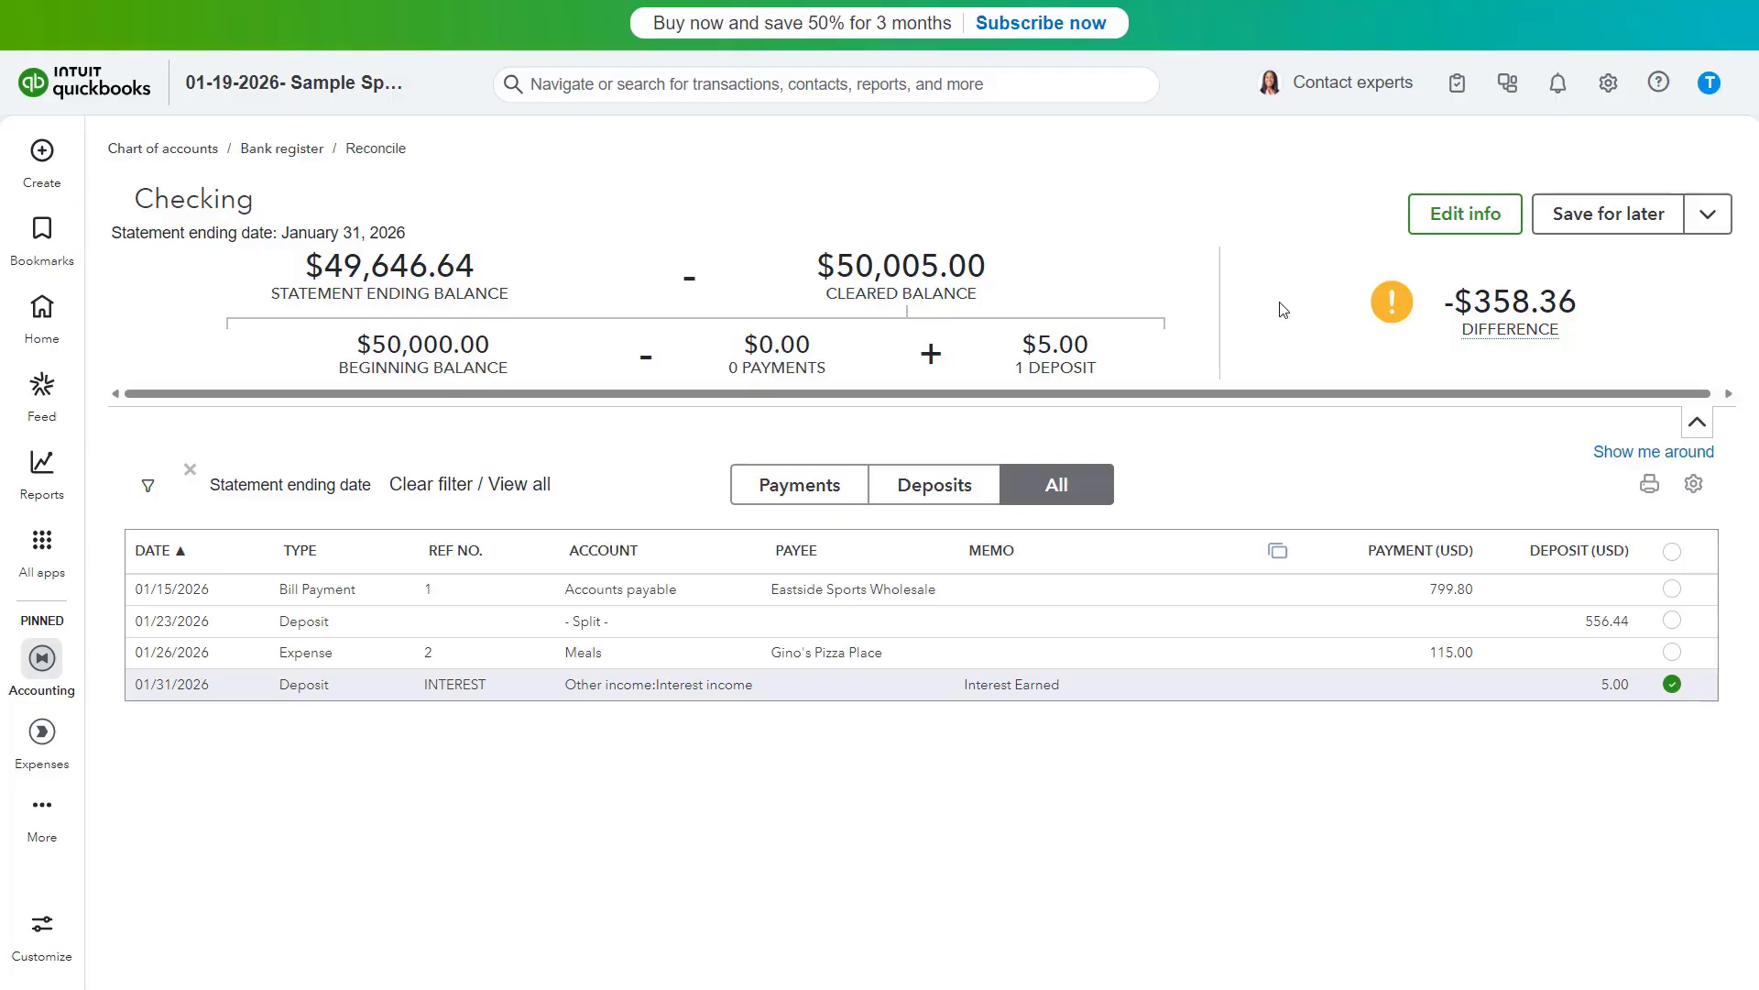
# - Mark the 01/15 bill payment, 01/23 deposit and 01/26 expense as cleared
pyautogui.click(1672, 589)
pyautogui.click(1673, 620)
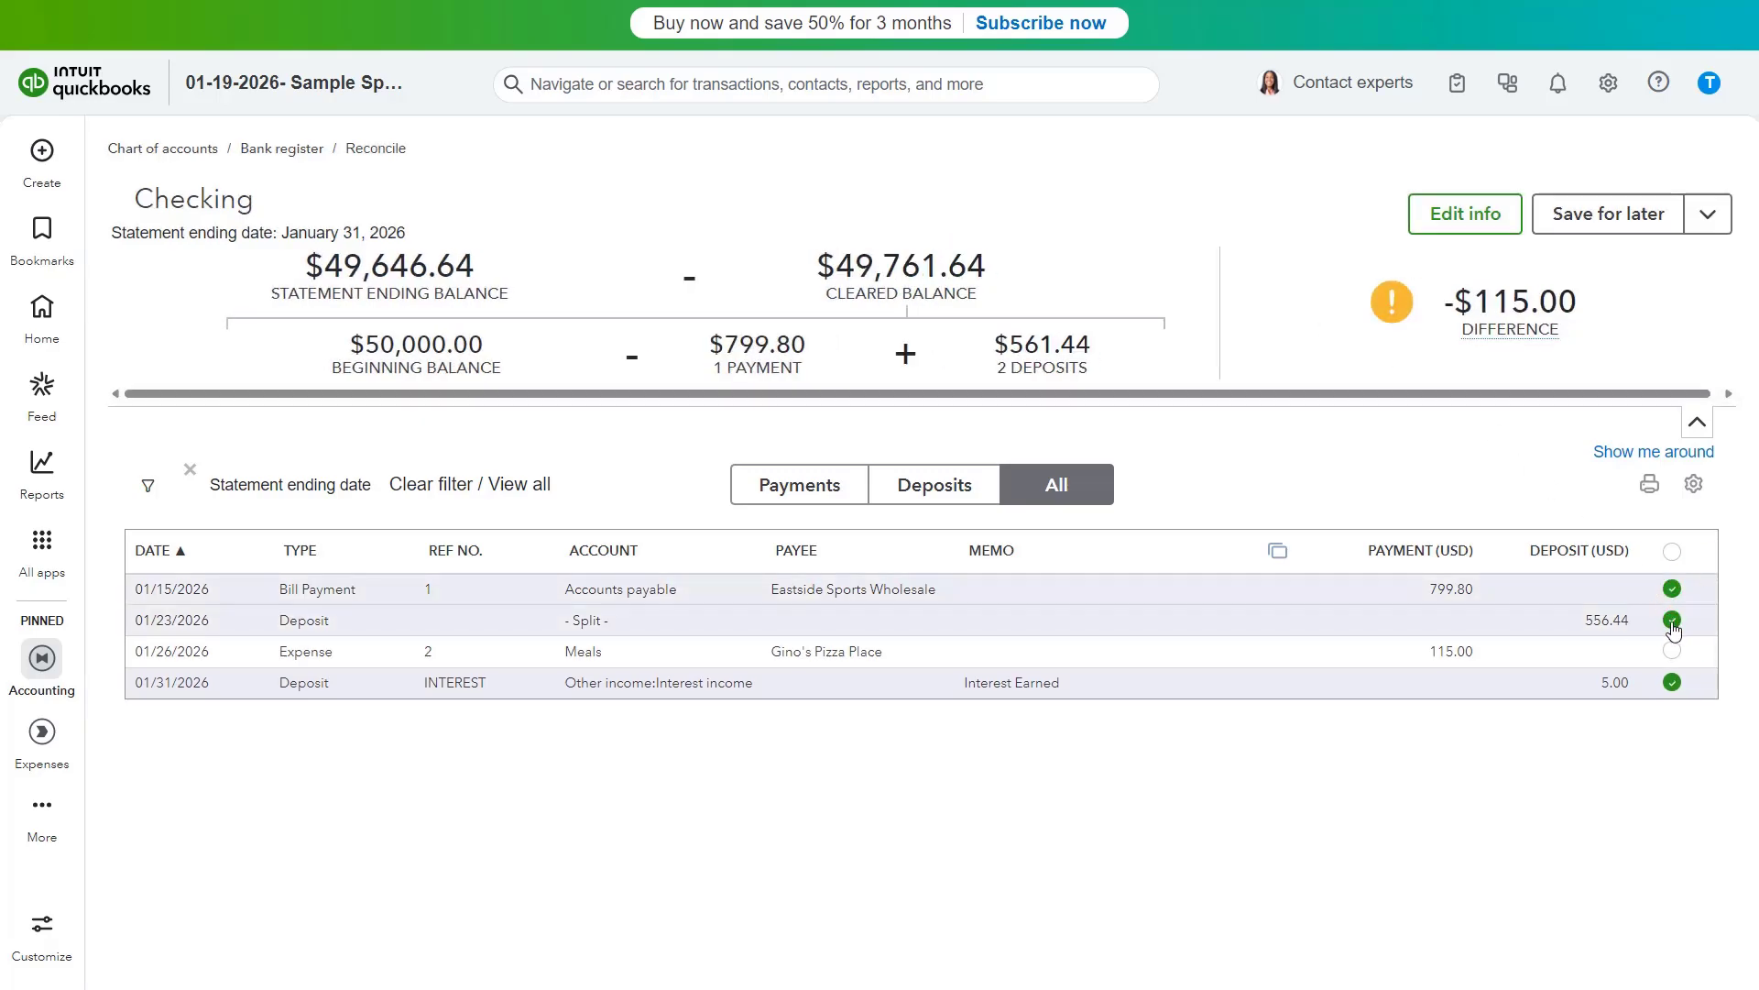
pyautogui.click(1673, 650)
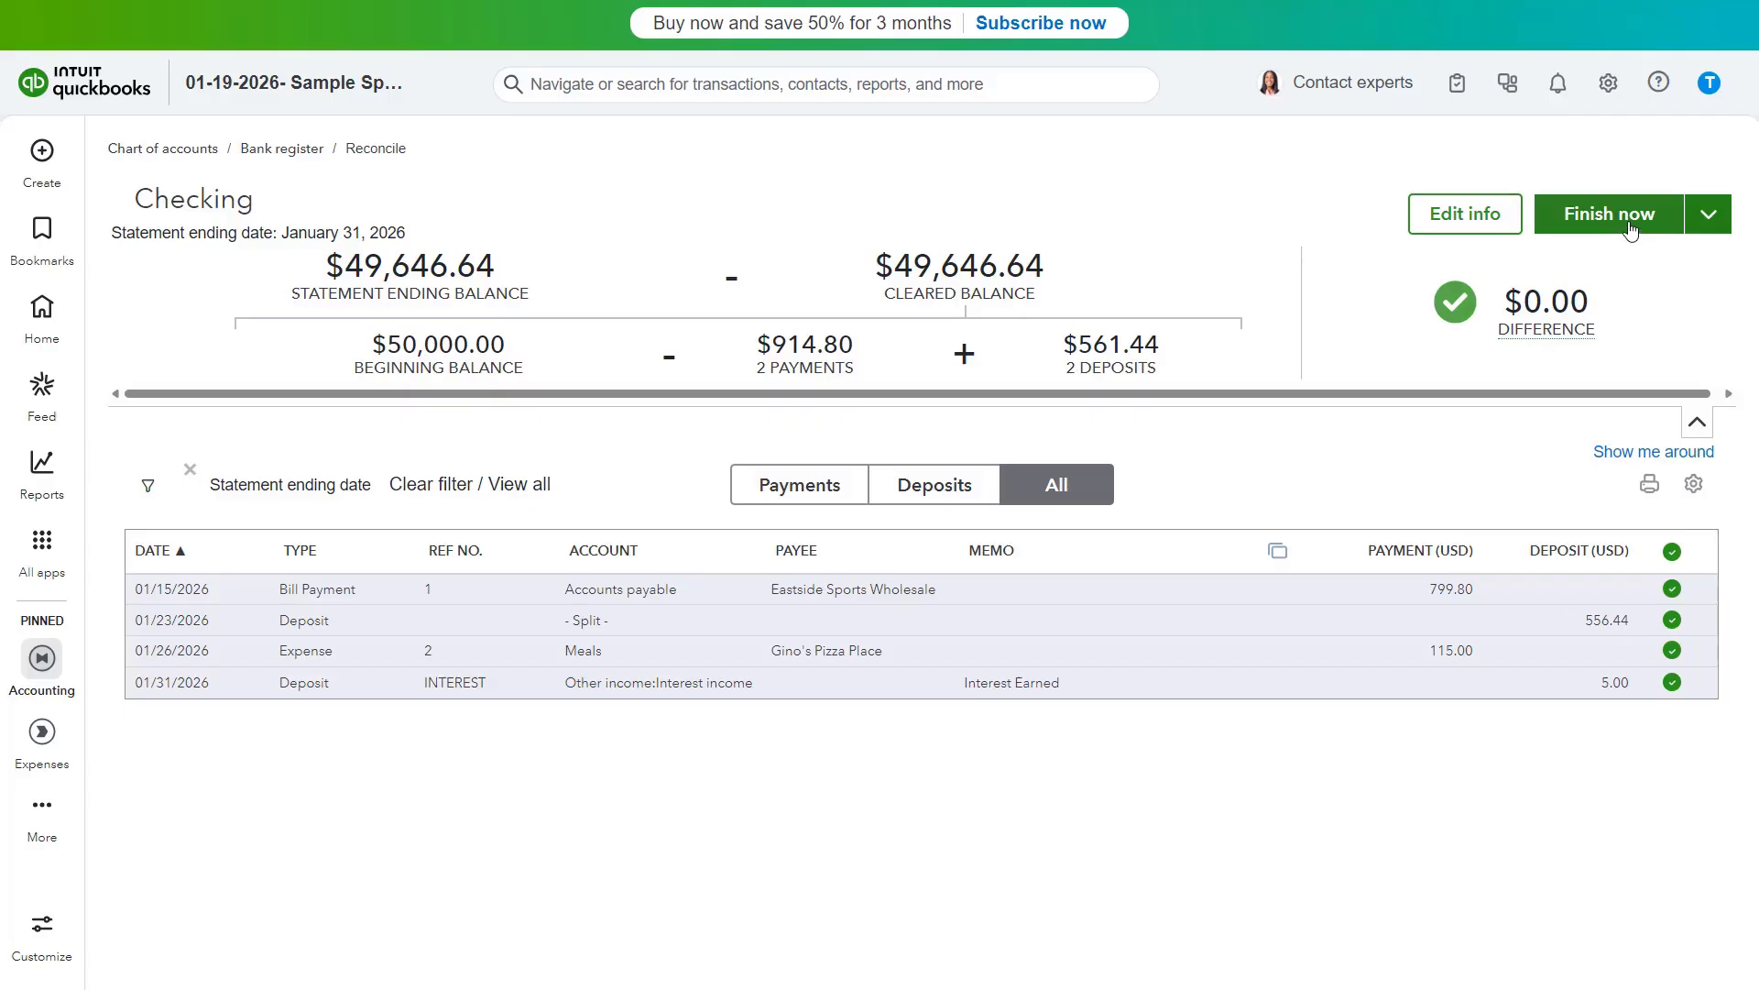
pyautogui.click(1712, 220)
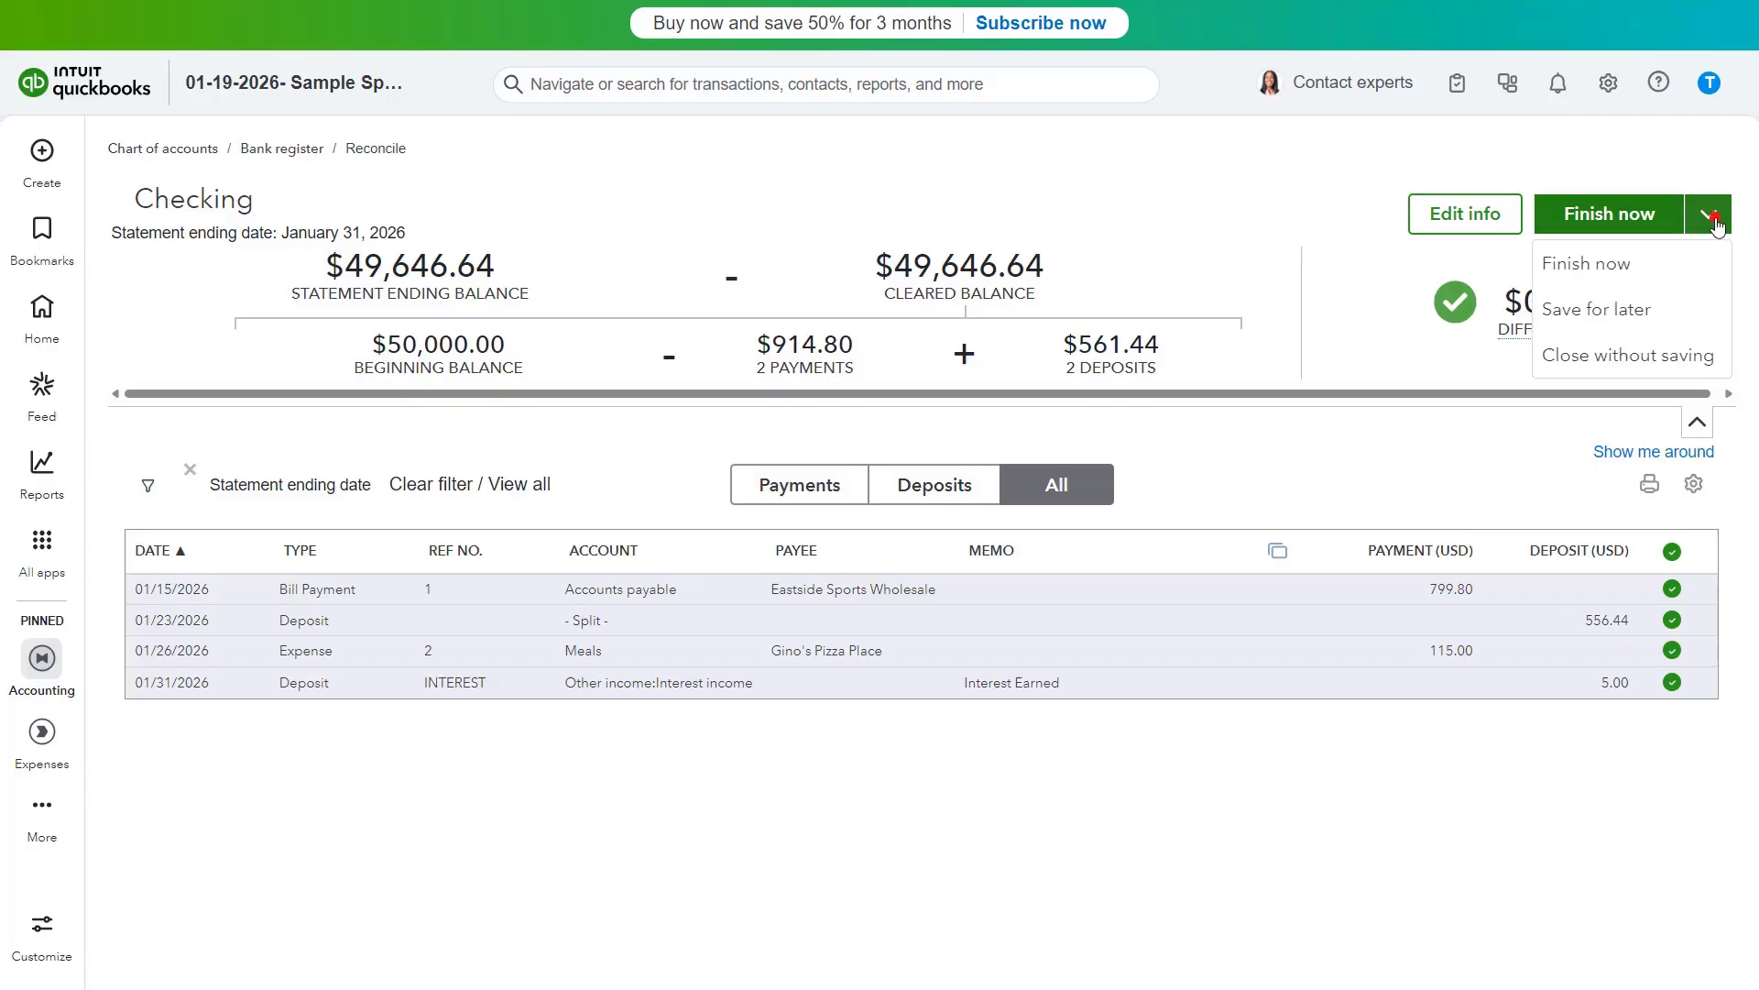
pyautogui.click(1714, 220)
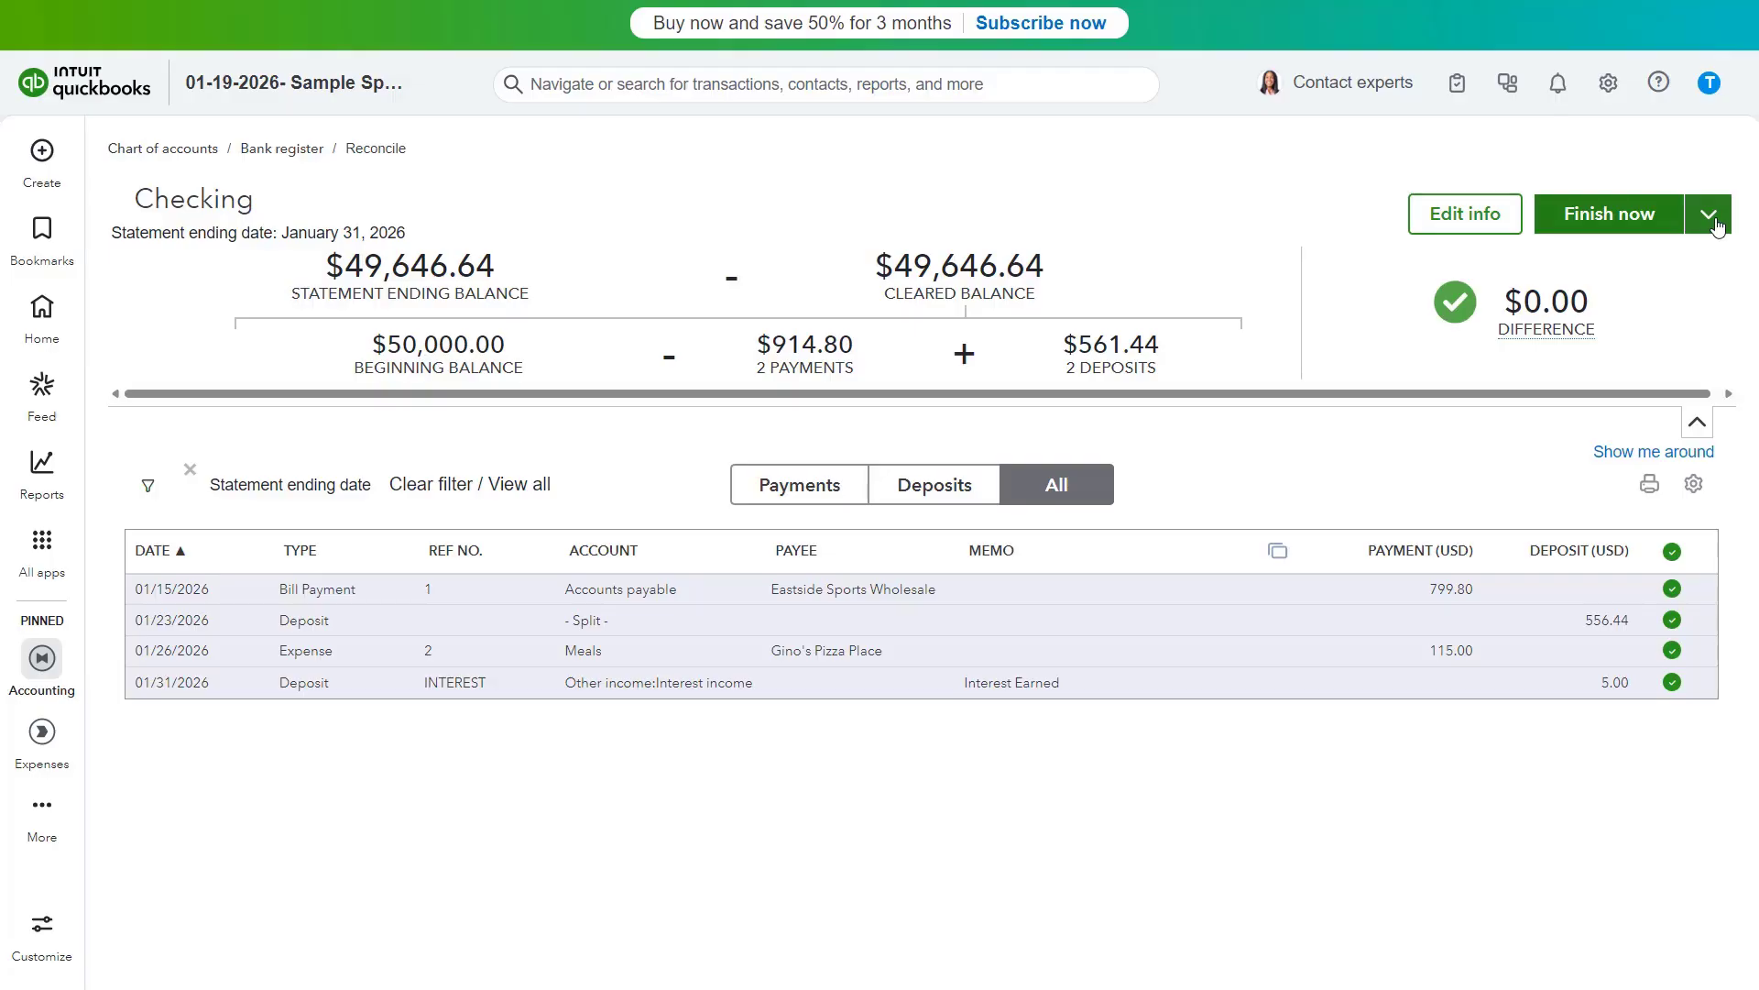
pyautogui.click(1712, 219)
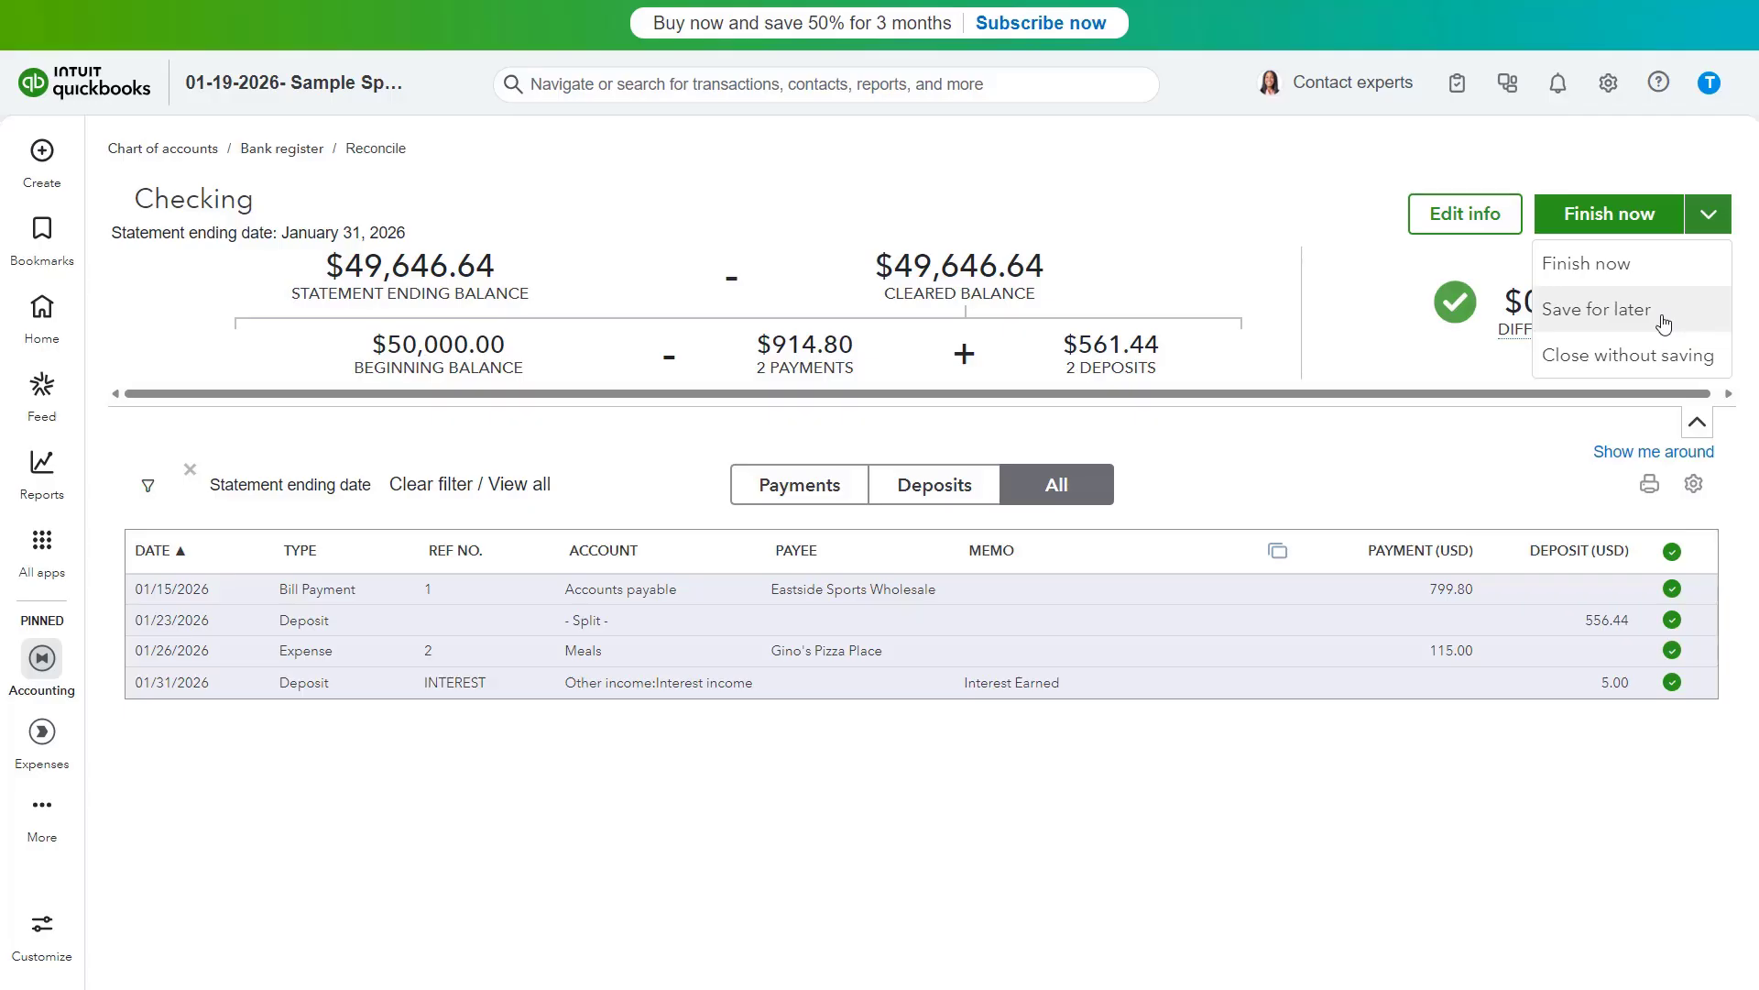
pyautogui.click(1661, 364)
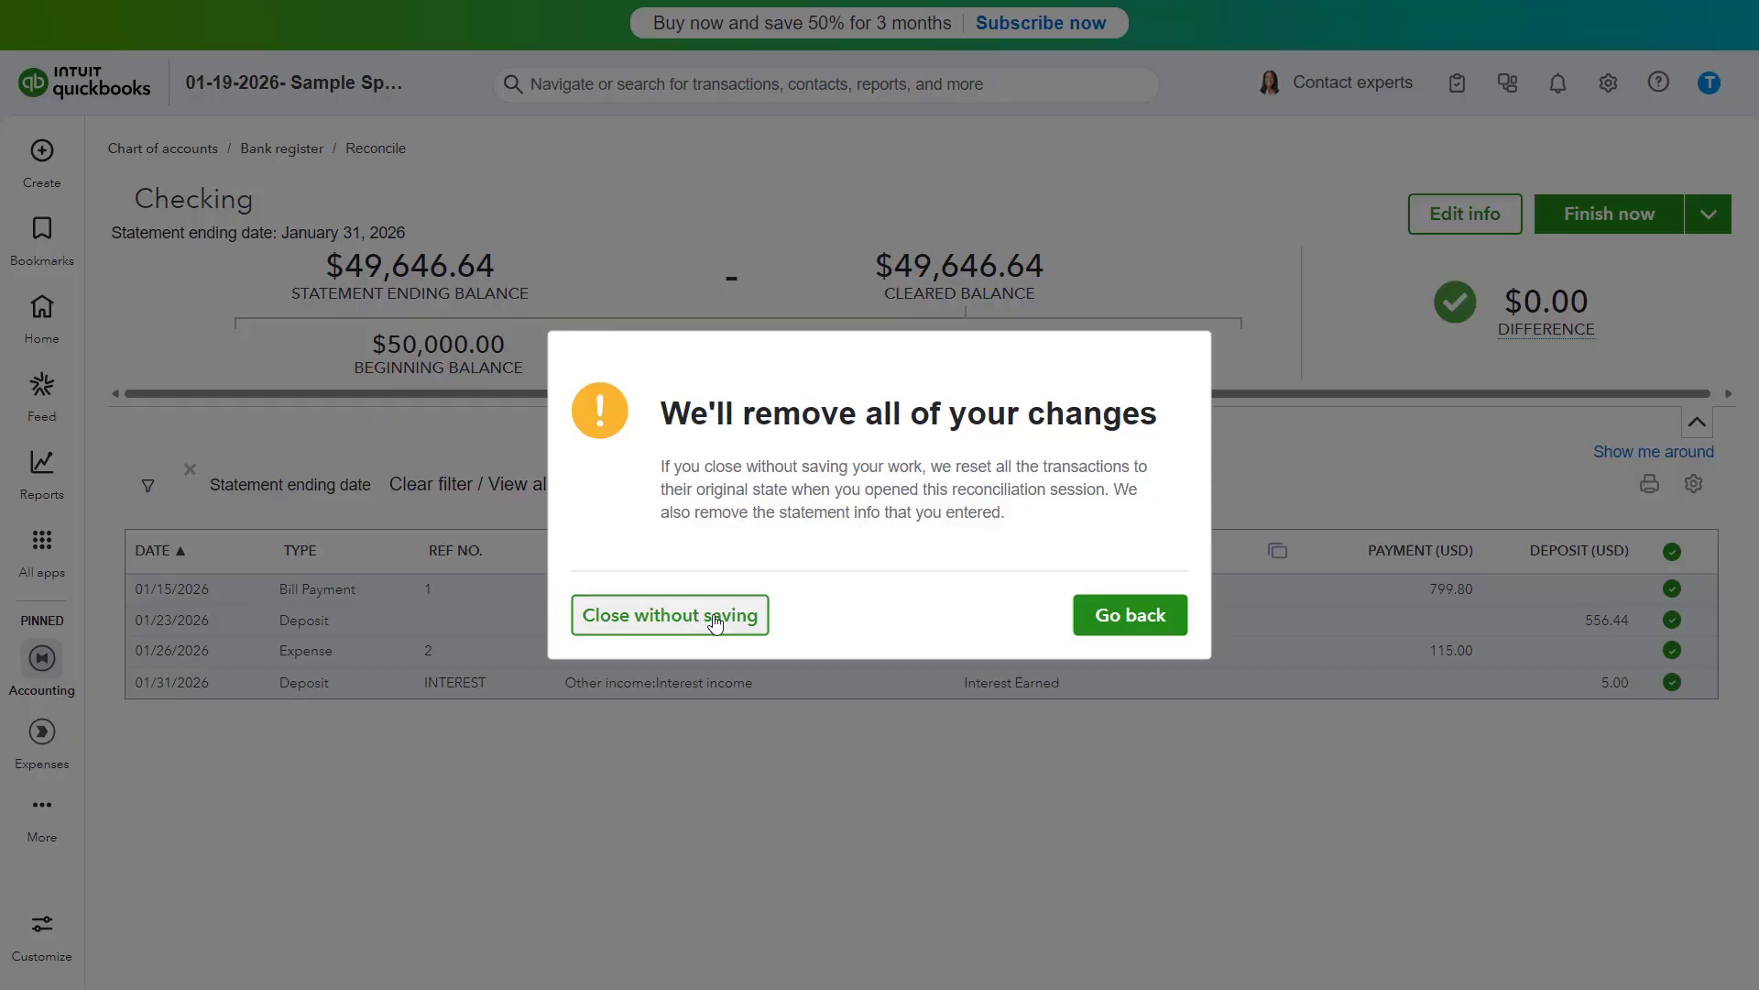
pyautogui.click(1130, 616)
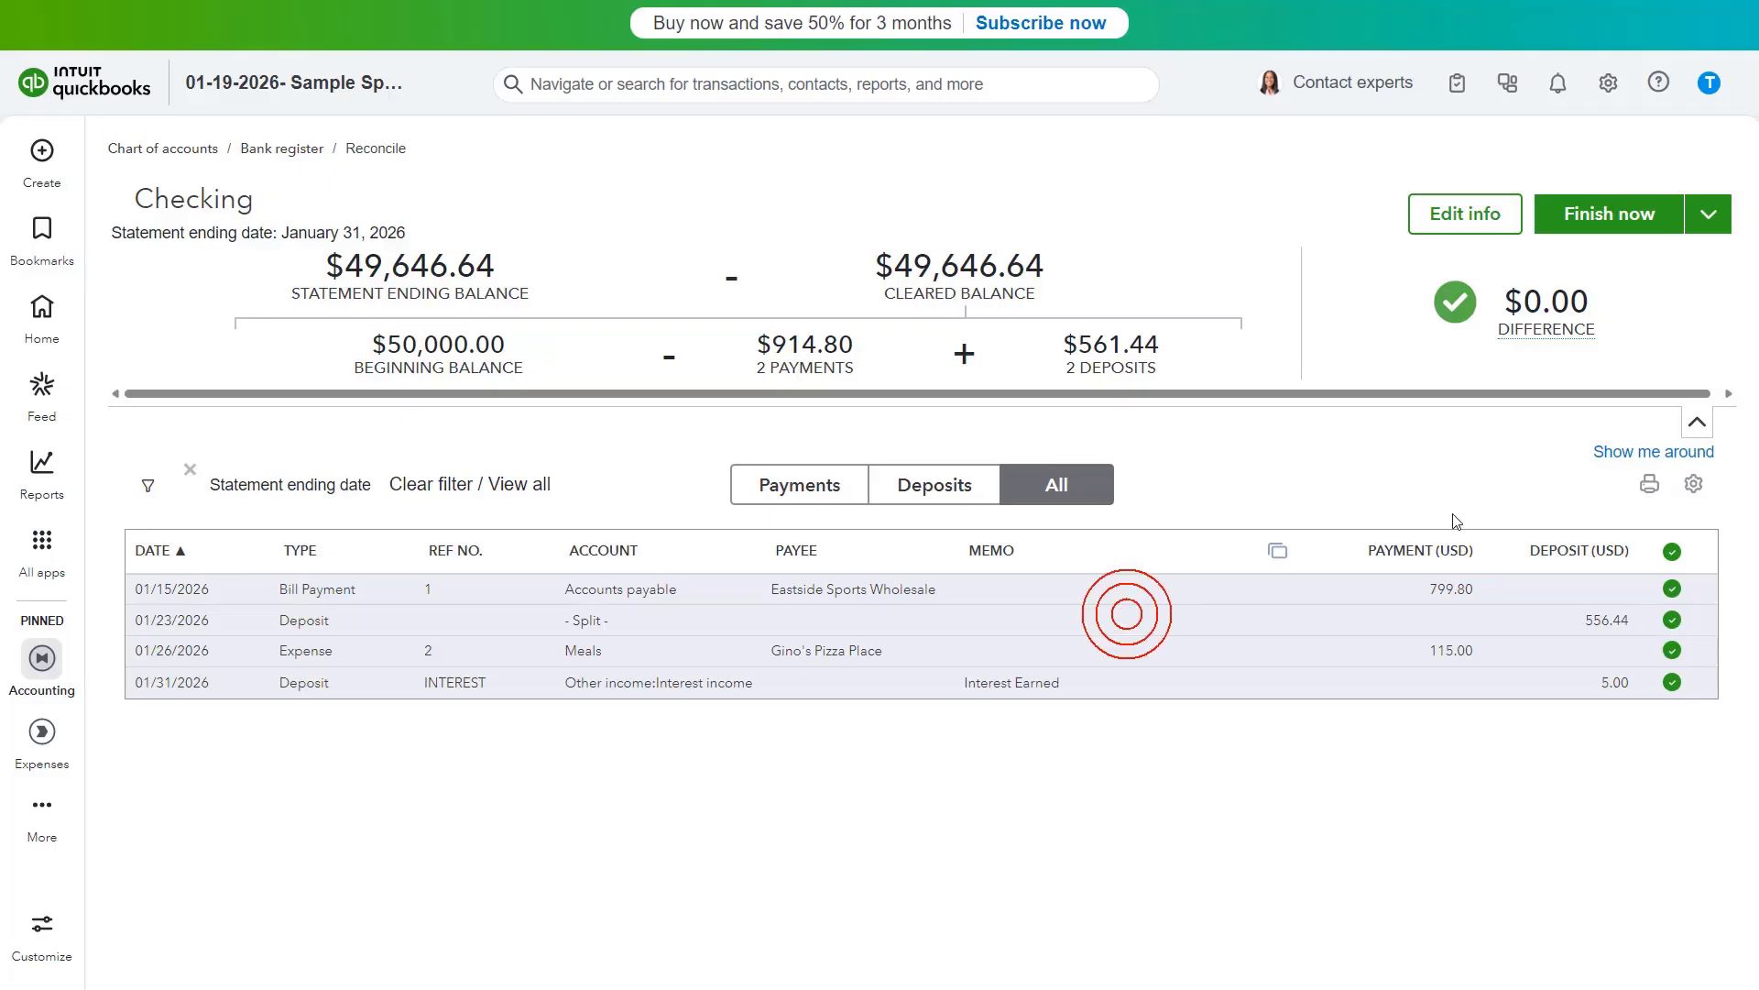
# - Finish the reconciliation and dismiss the completion dialog
pyautogui.click(1645, 225)
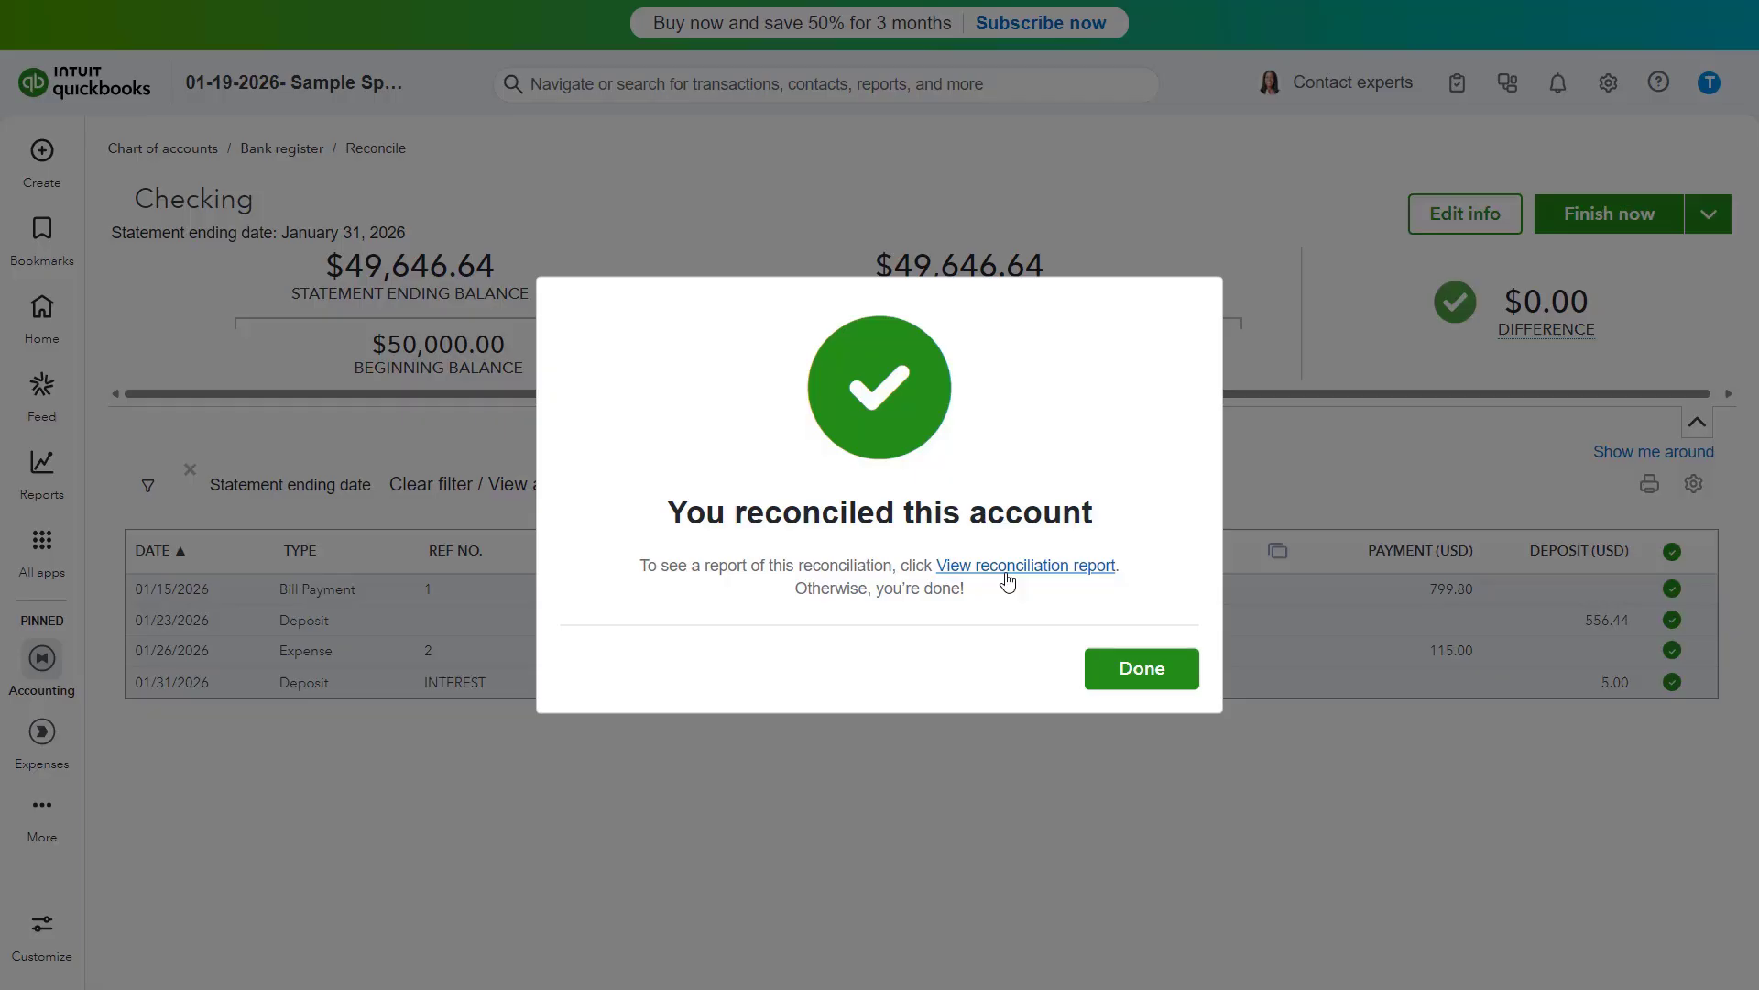
pyautogui.click(1135, 669)
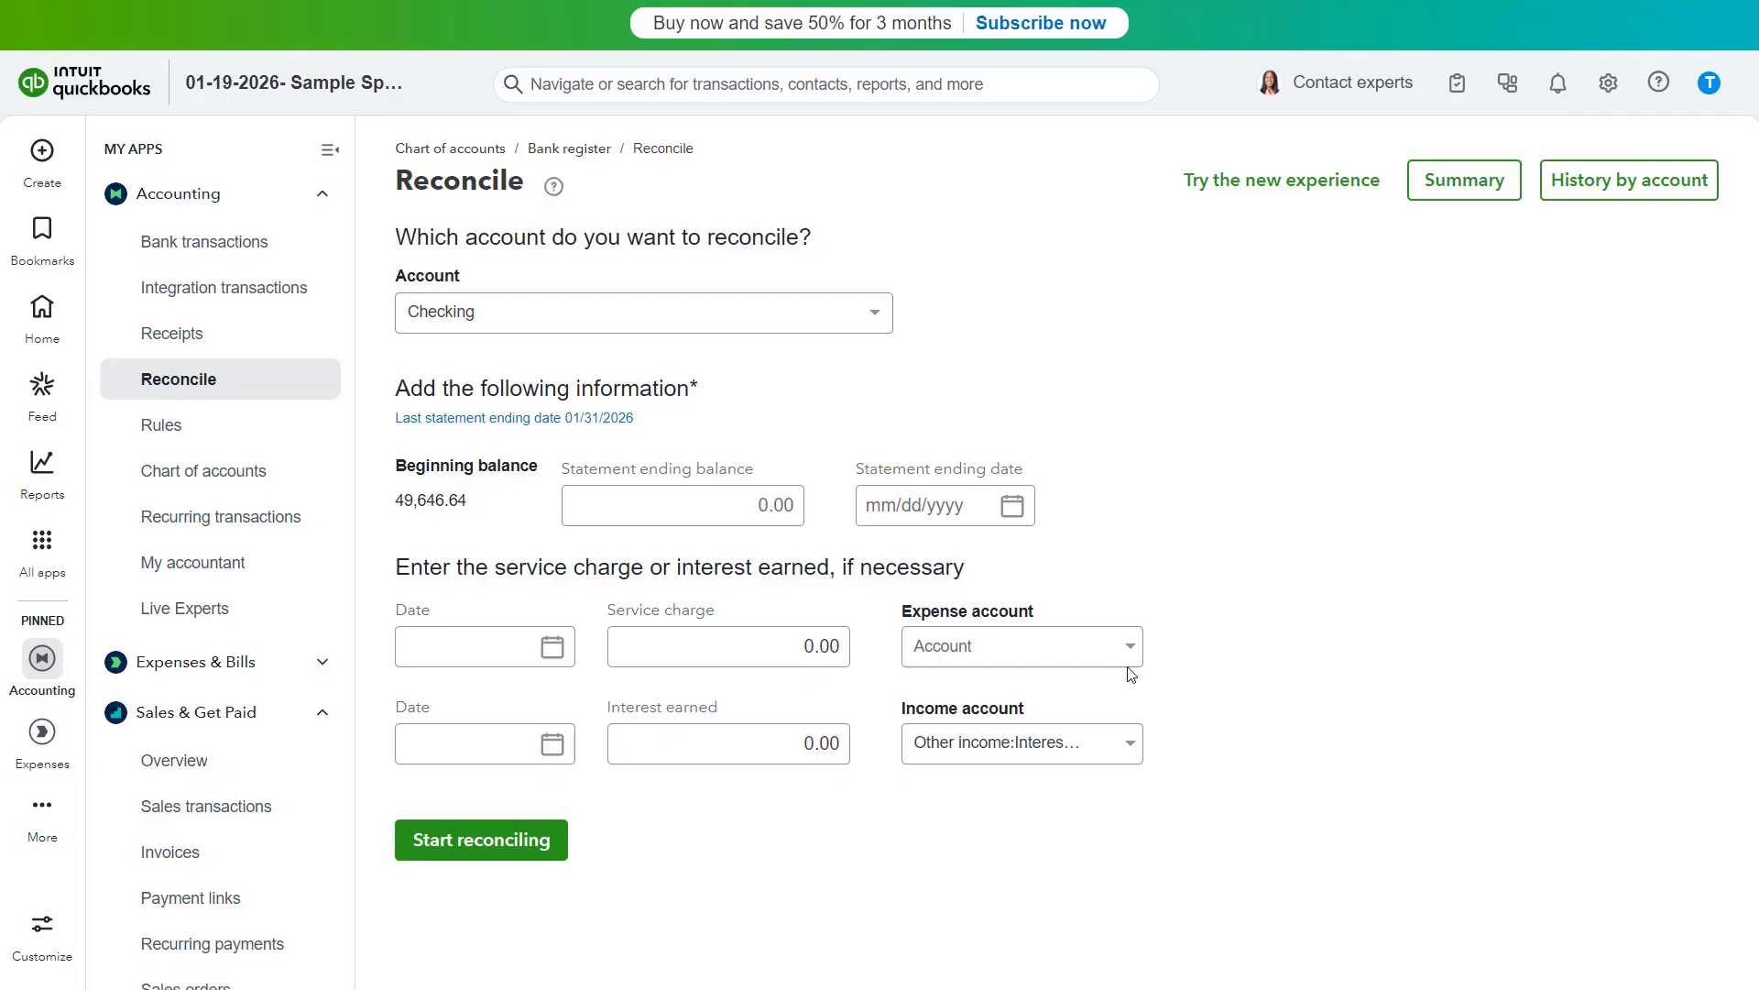
# - Open the reconciliation history for the Checking account and view the 01/31/2026 reconciliation report
pyautogui.click(1610, 92)
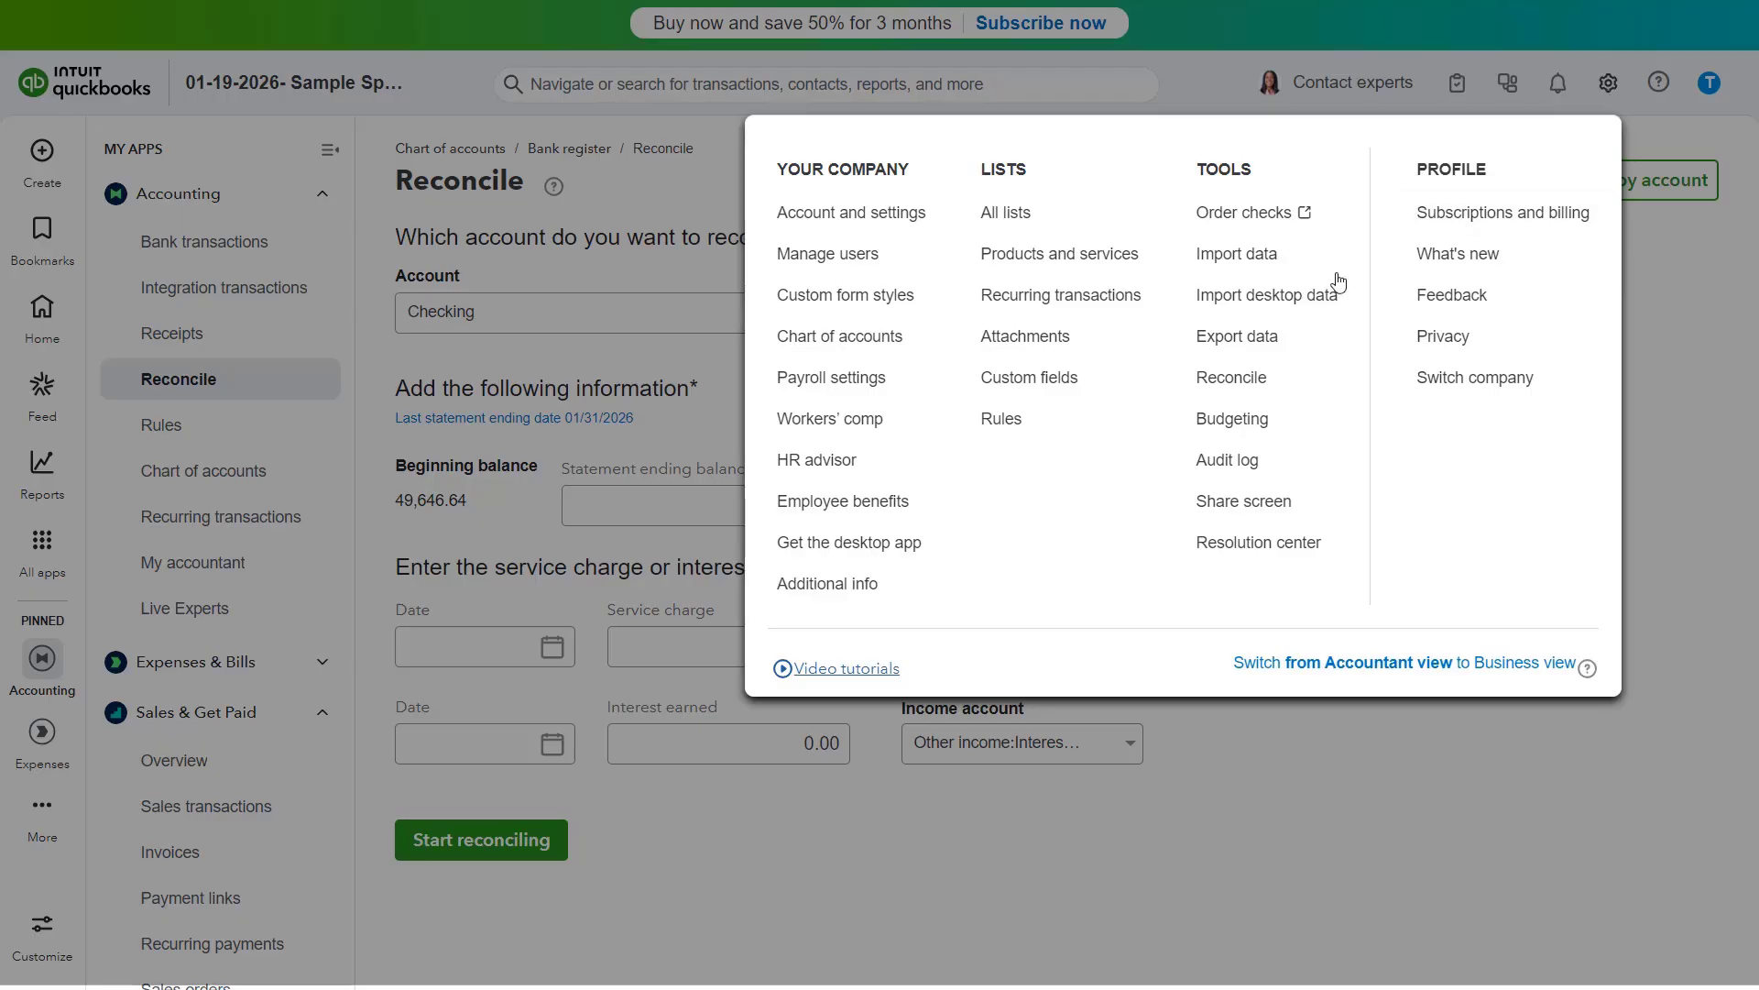
pyautogui.click(1257, 385)
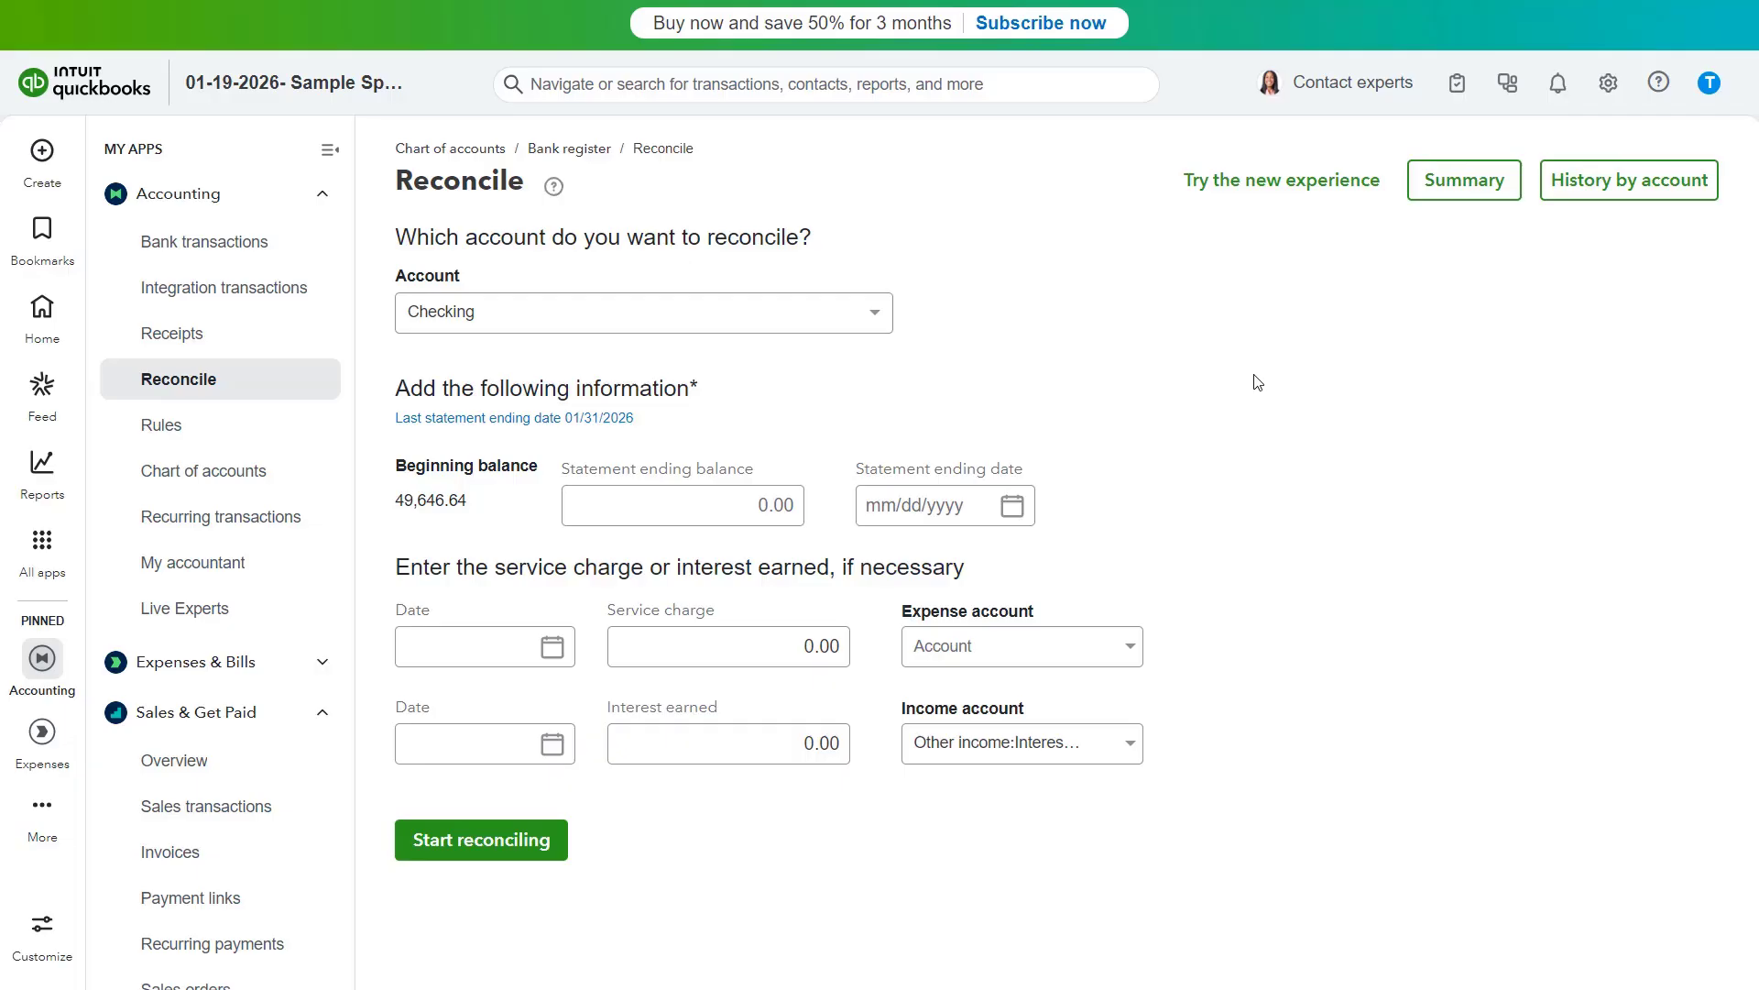
pyautogui.click(1569, 200)
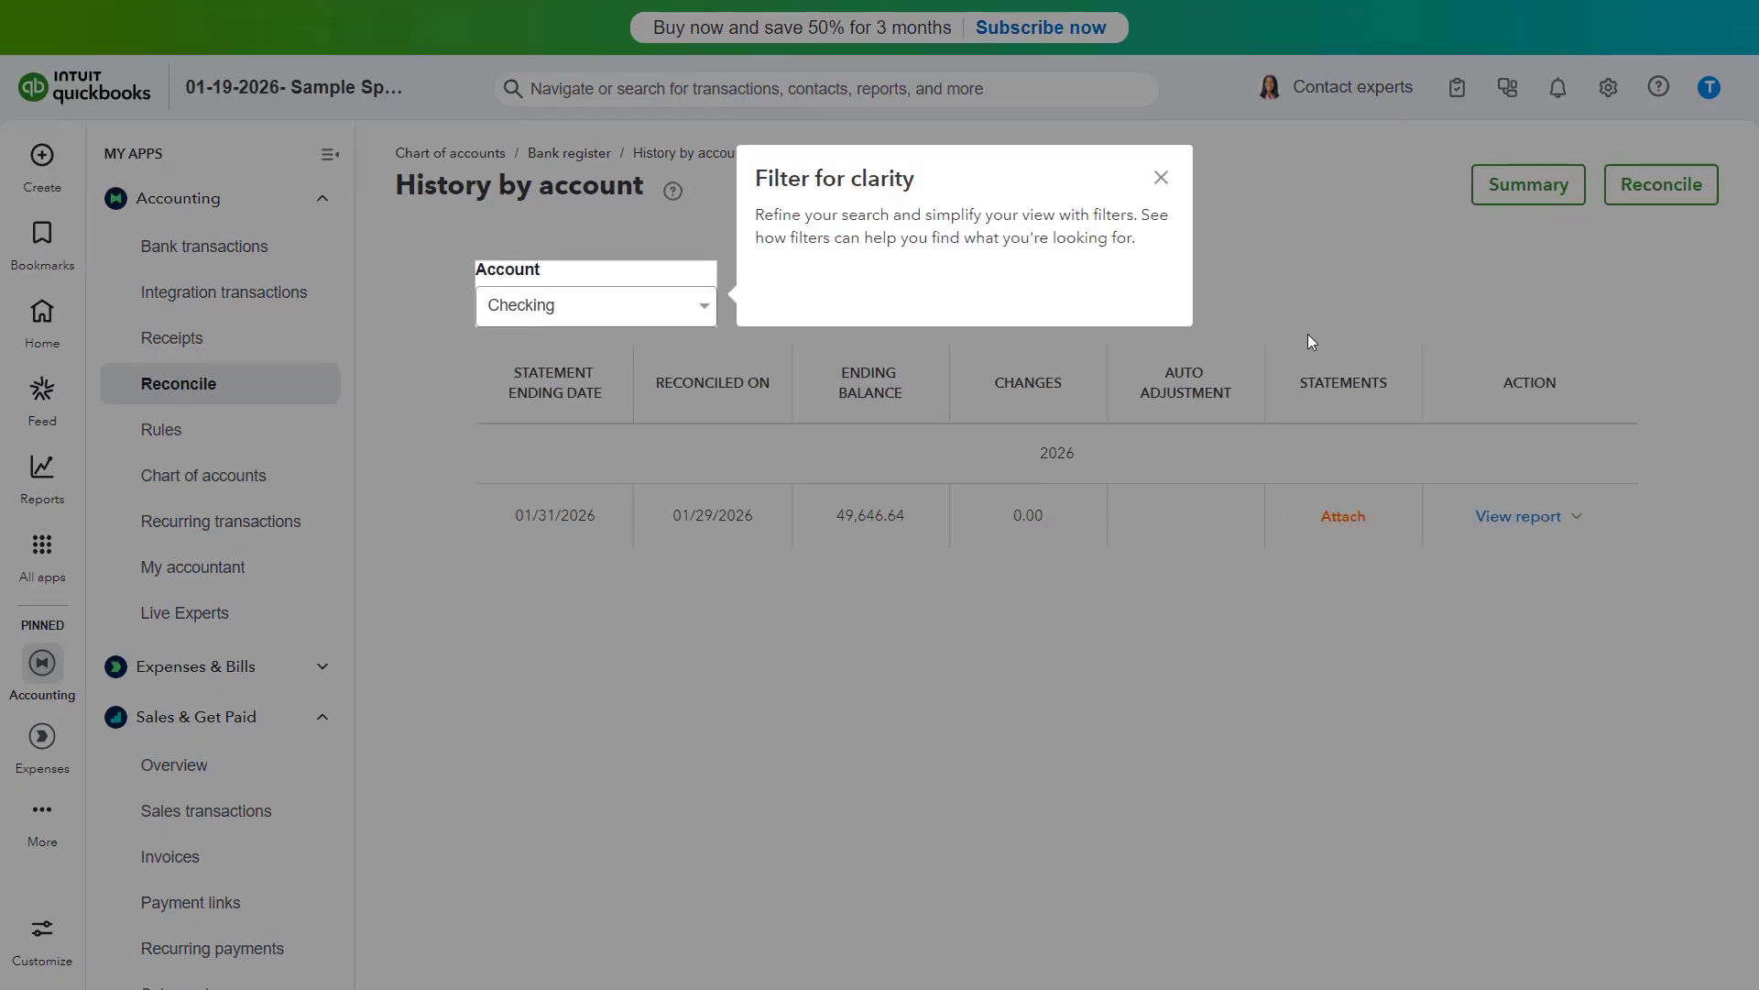
pyautogui.click(1157, 179)
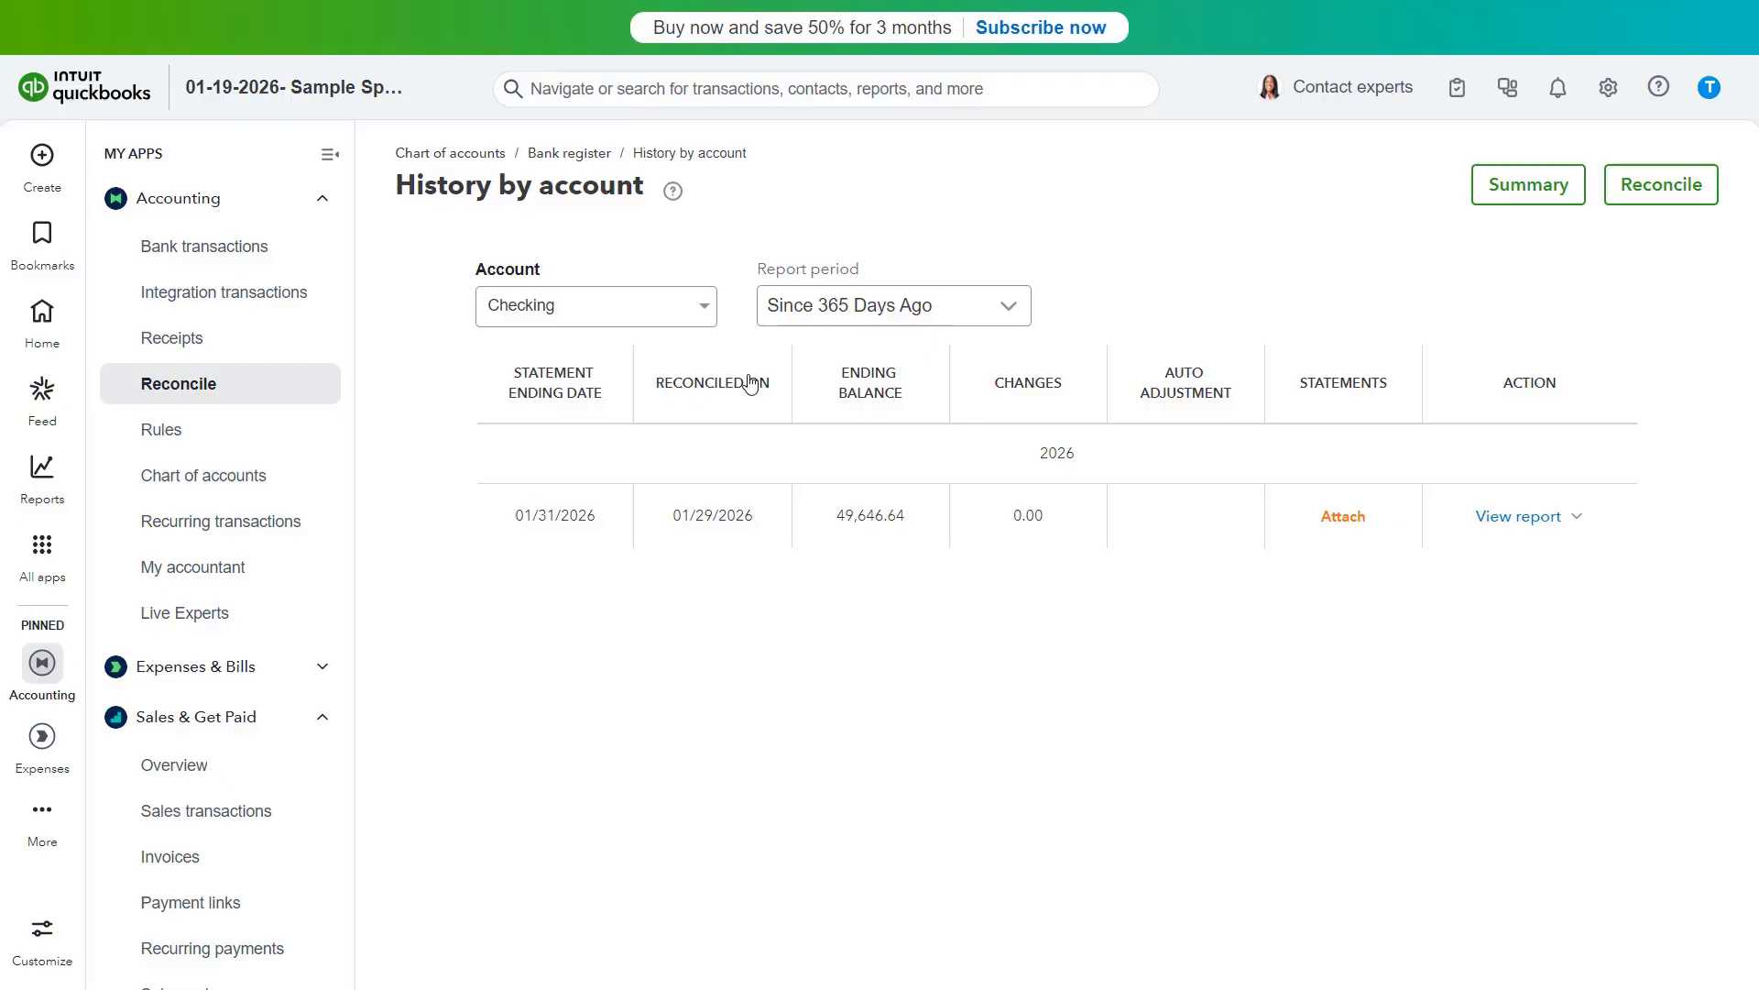
pyautogui.click(704, 306)
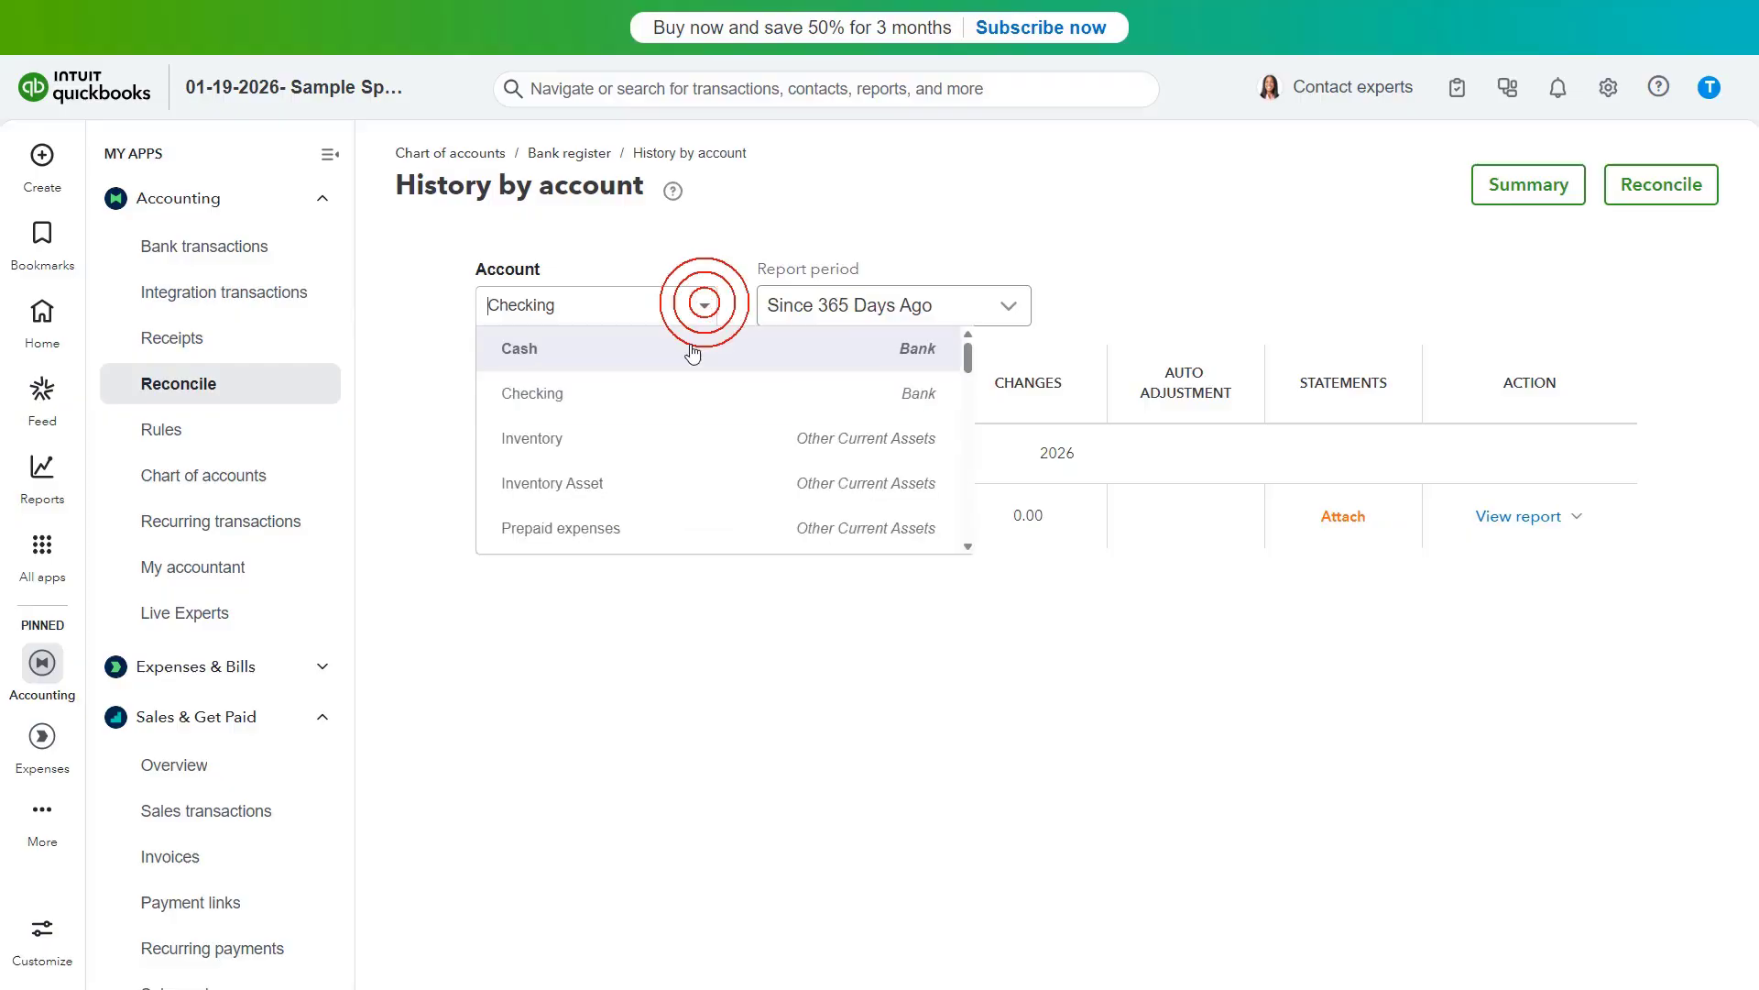
pyautogui.click(674, 401)
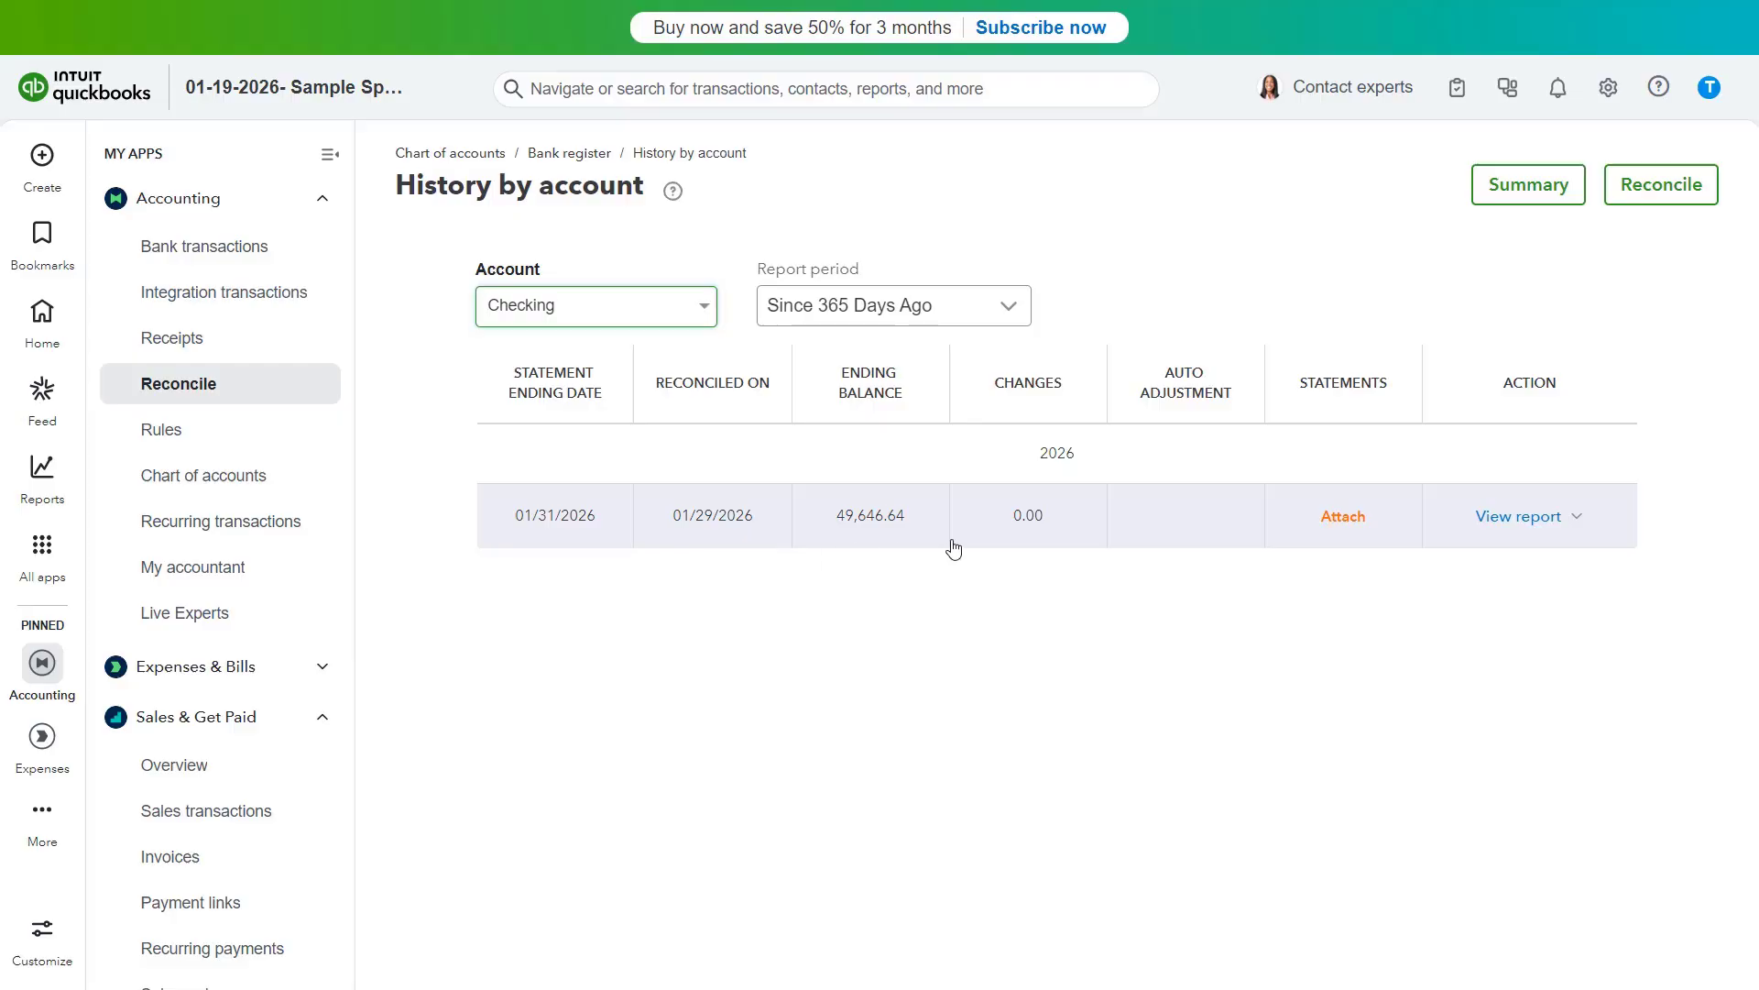
pyautogui.click(1521, 527)
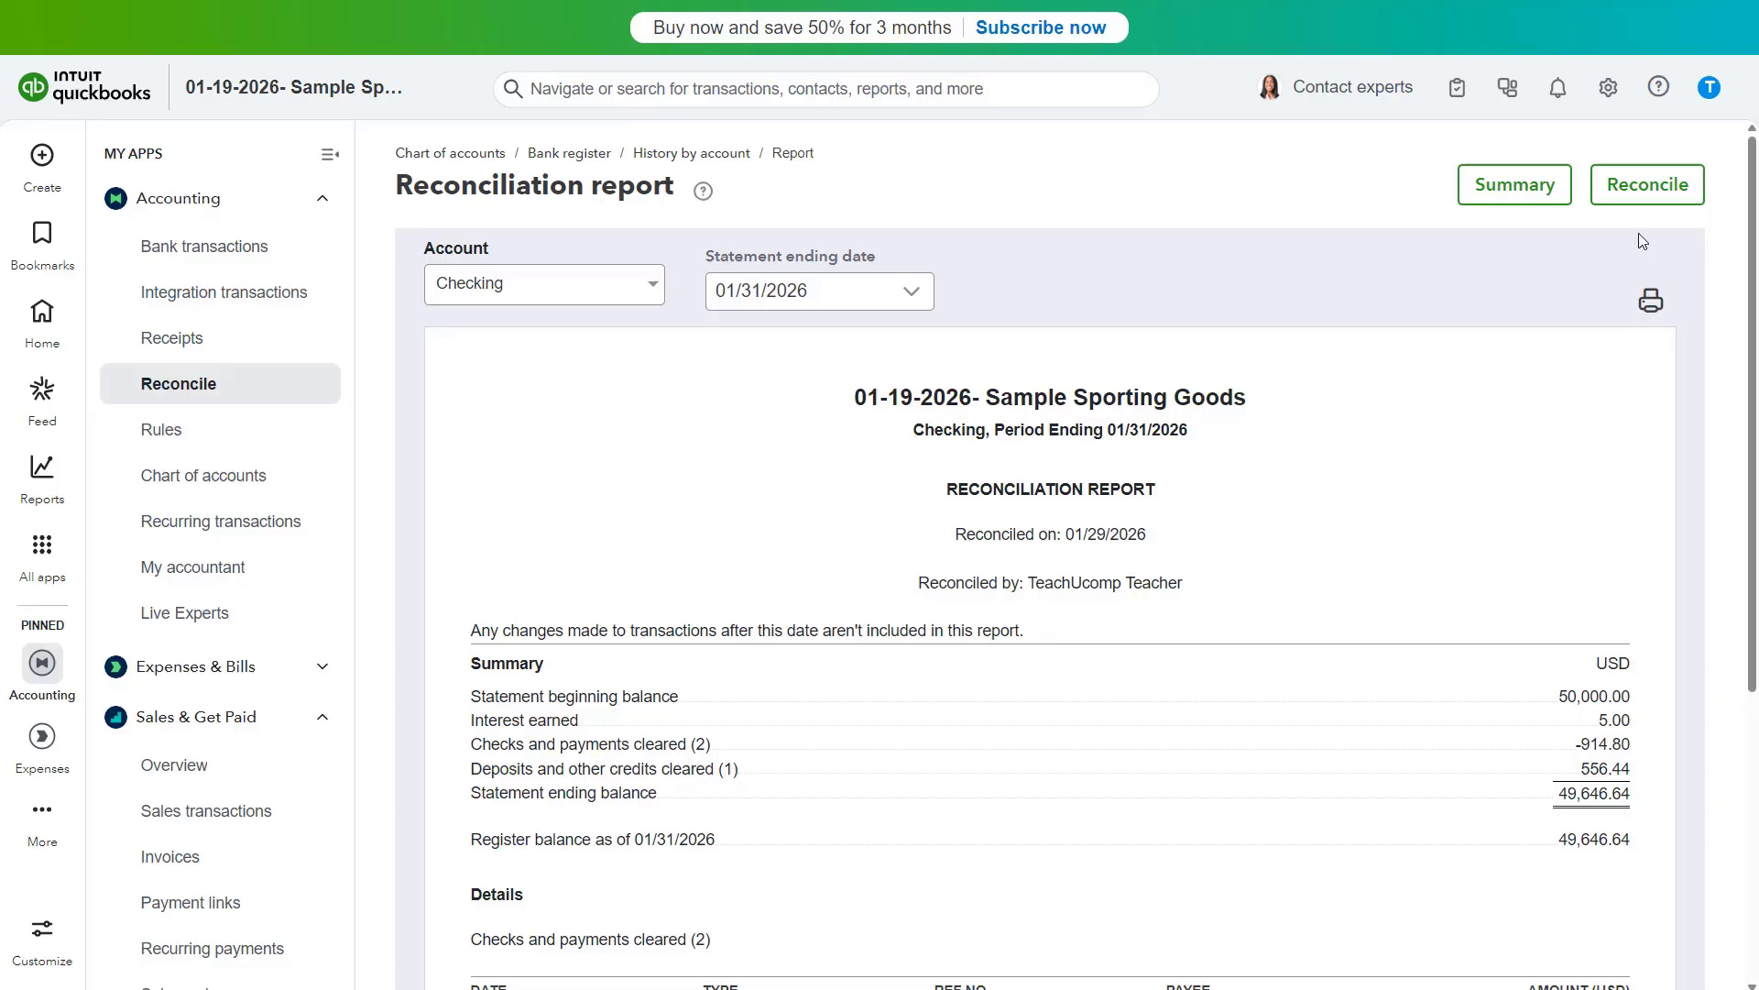
# - View the reconciliation summary and return to the Reconcile page
pyautogui.click(1646, 184)
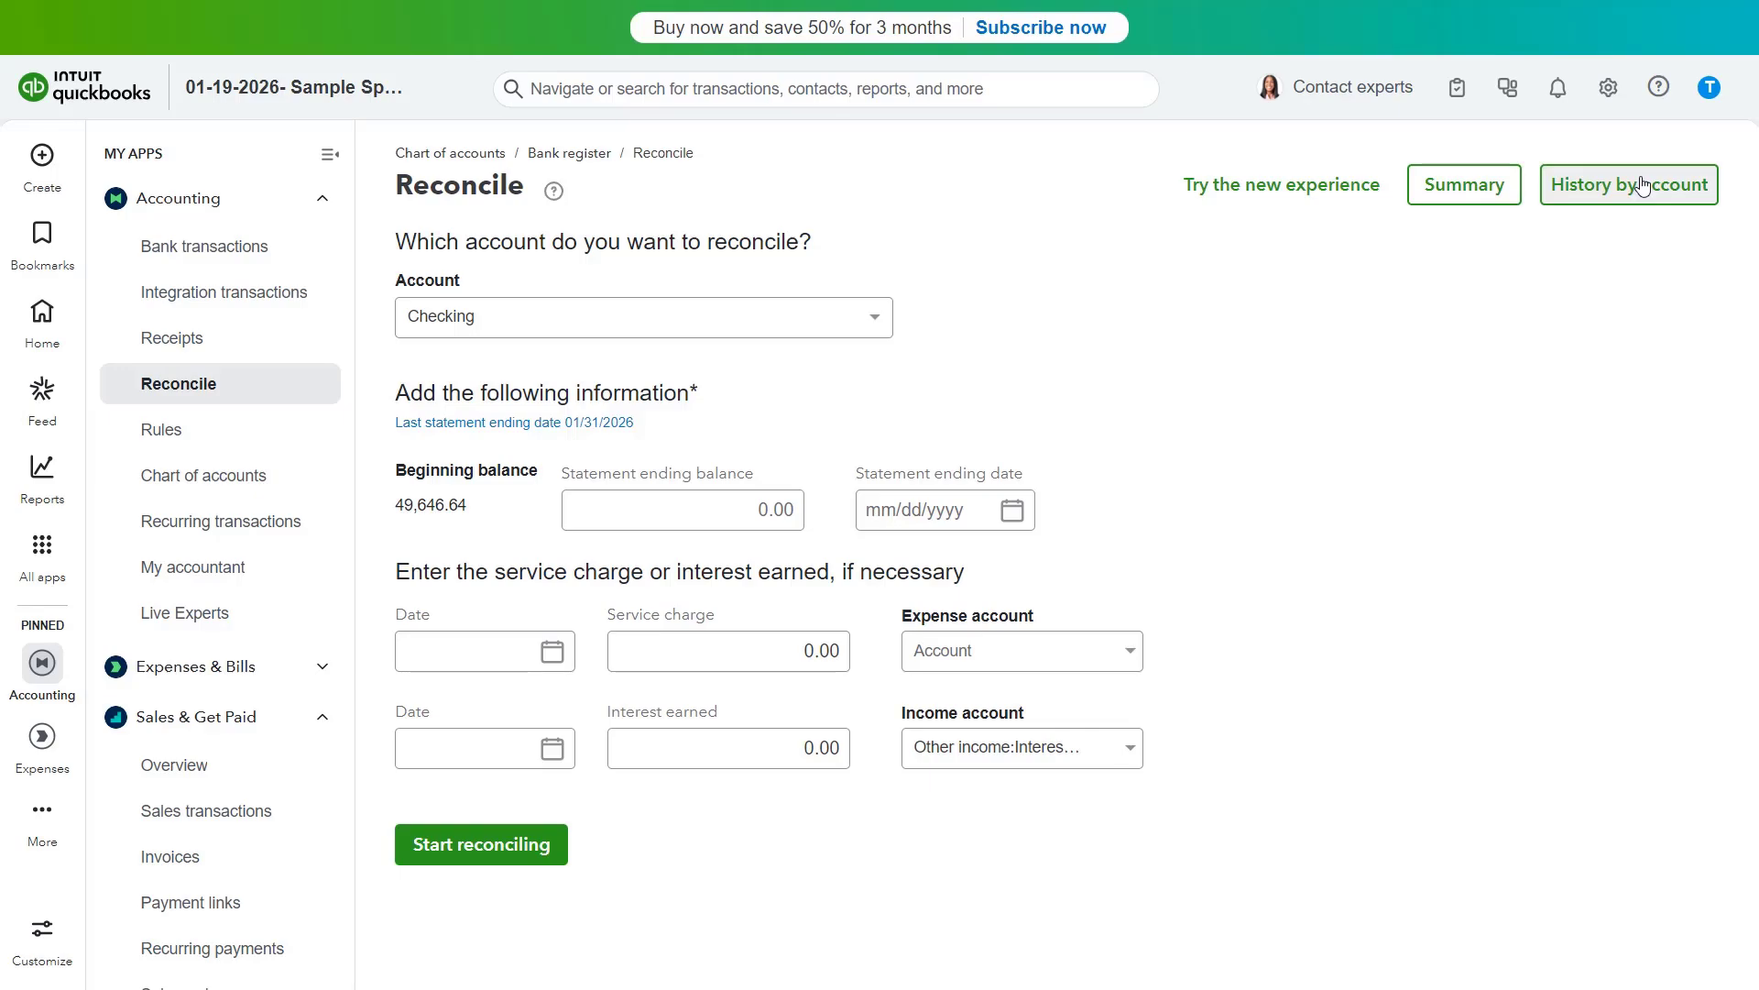
pyautogui.click(1449, 198)
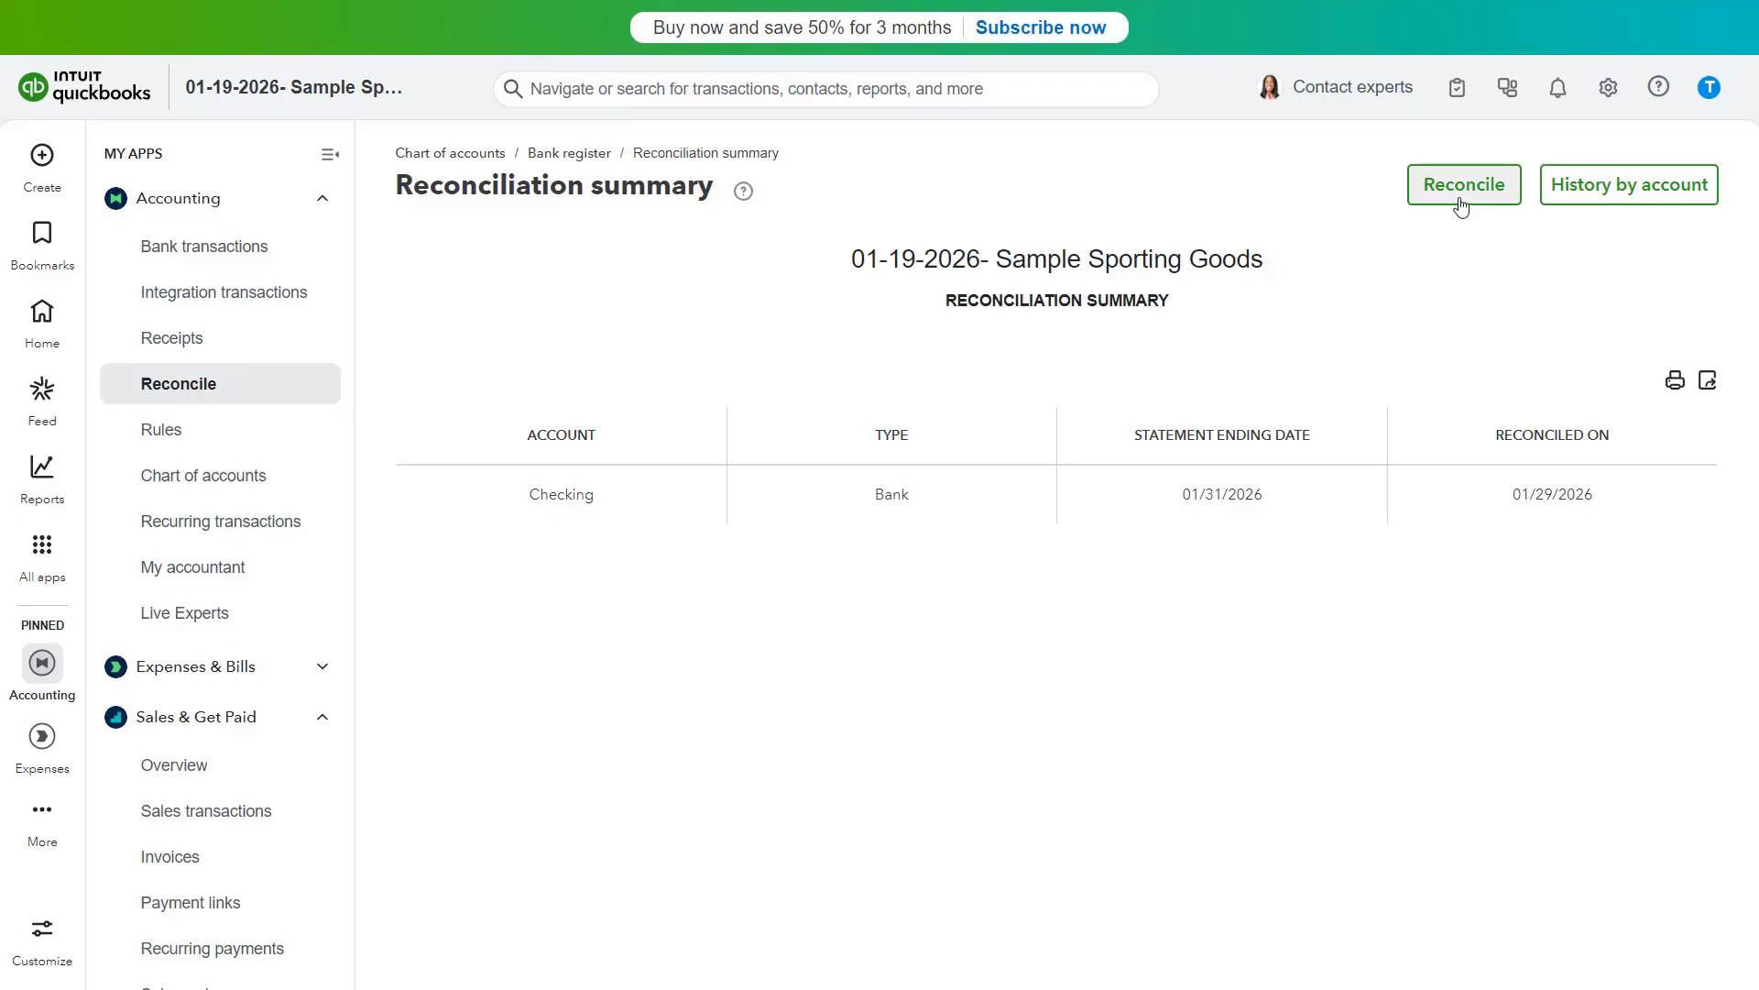
pyautogui.click(1459, 209)
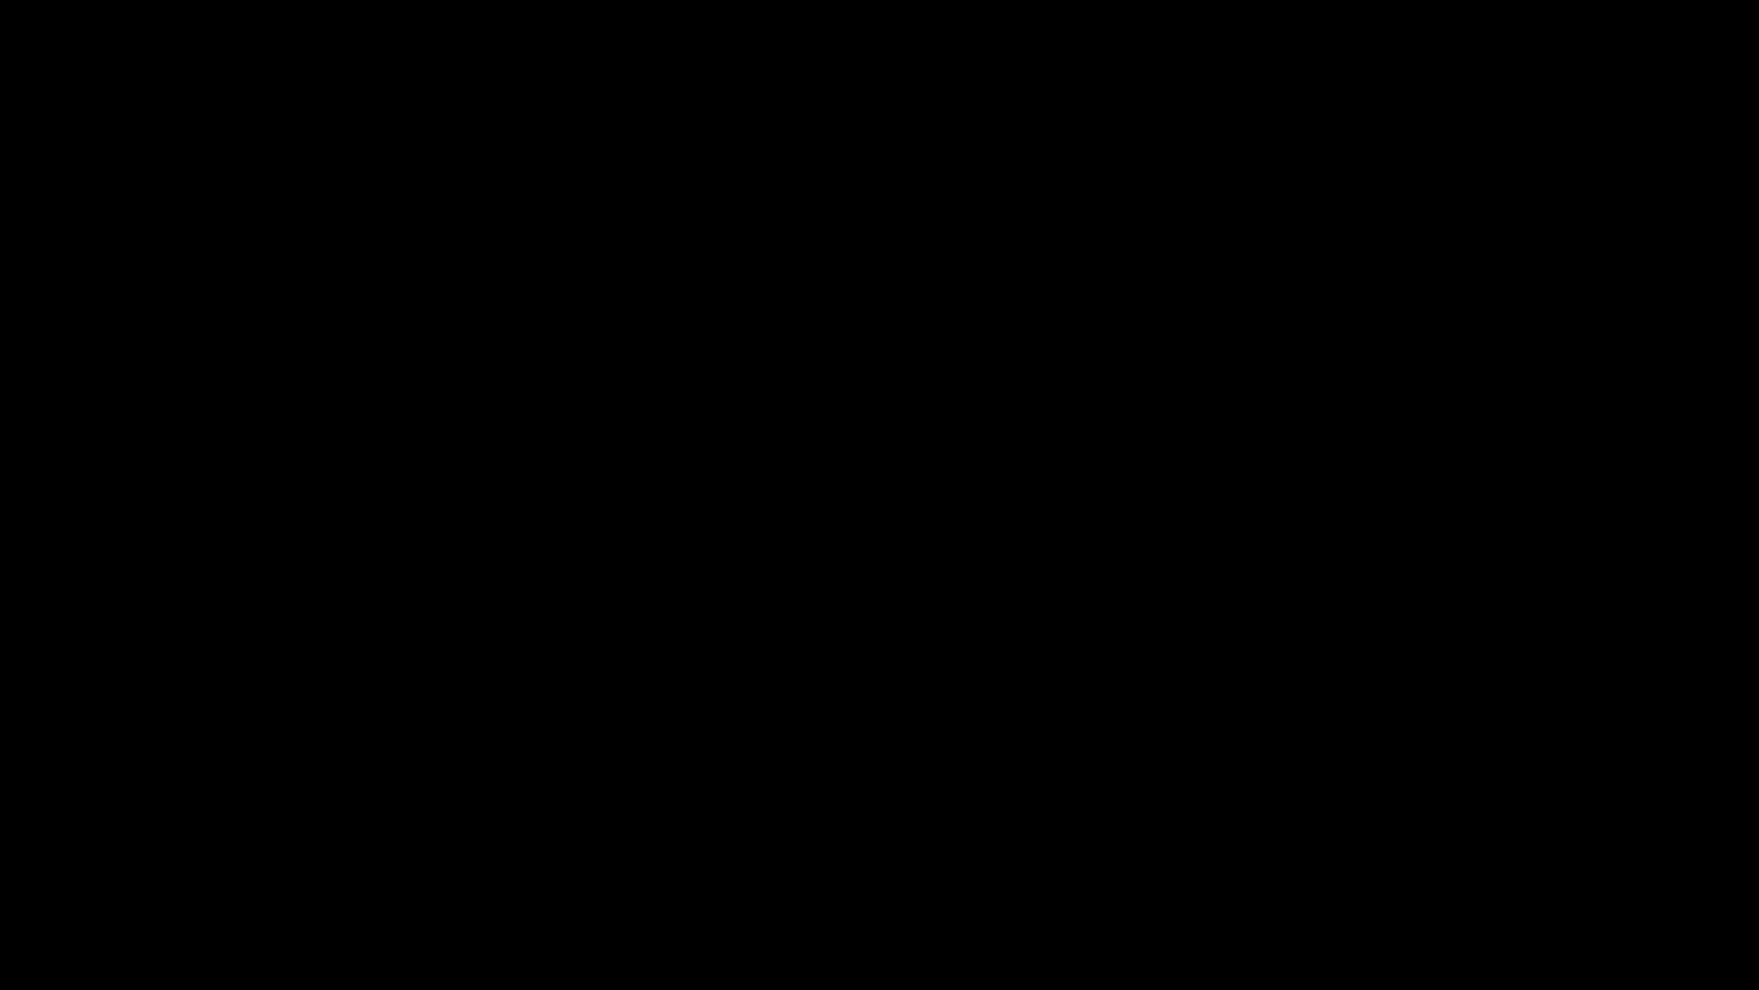